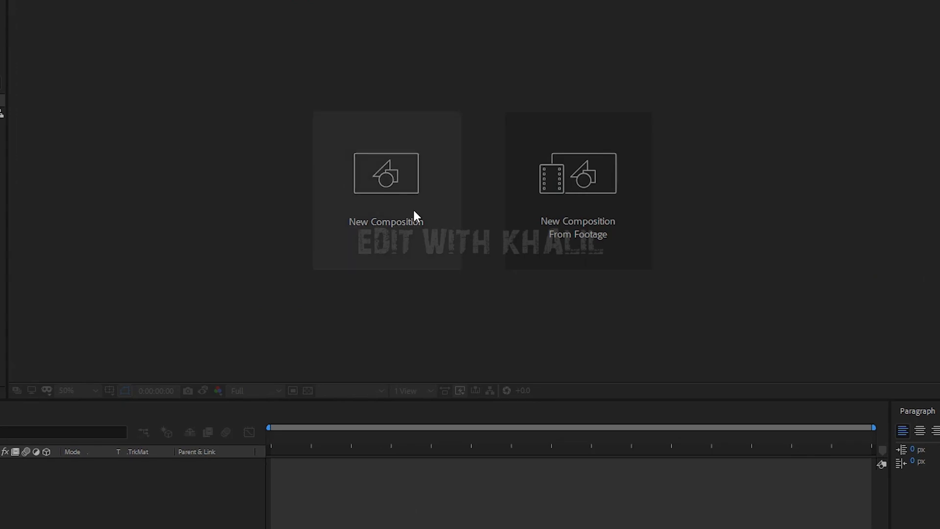
# - Create a 1920 x 1080 composition named Main comp at 30 frames per second with a duration of 0:00:15:00
pyautogui.click(412, 207)
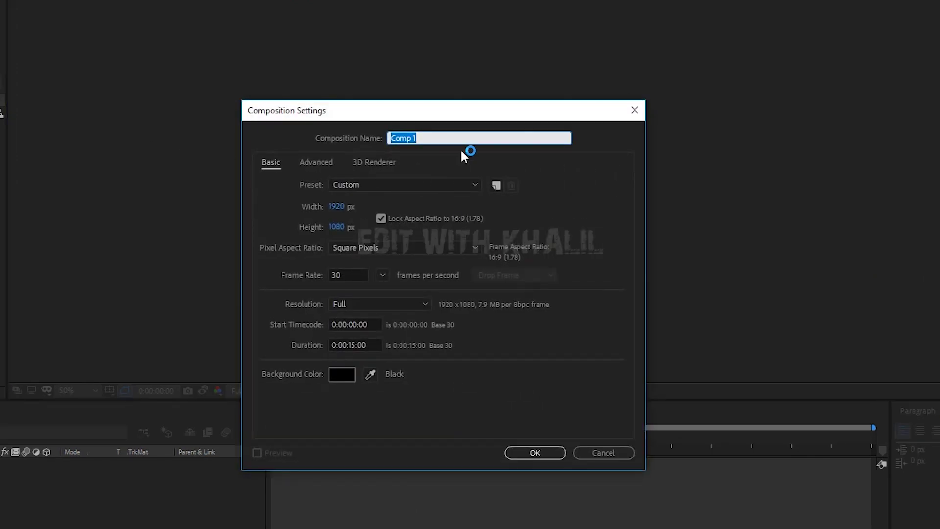
pyautogui.write('Main c')
pyautogui.click(353, 275)
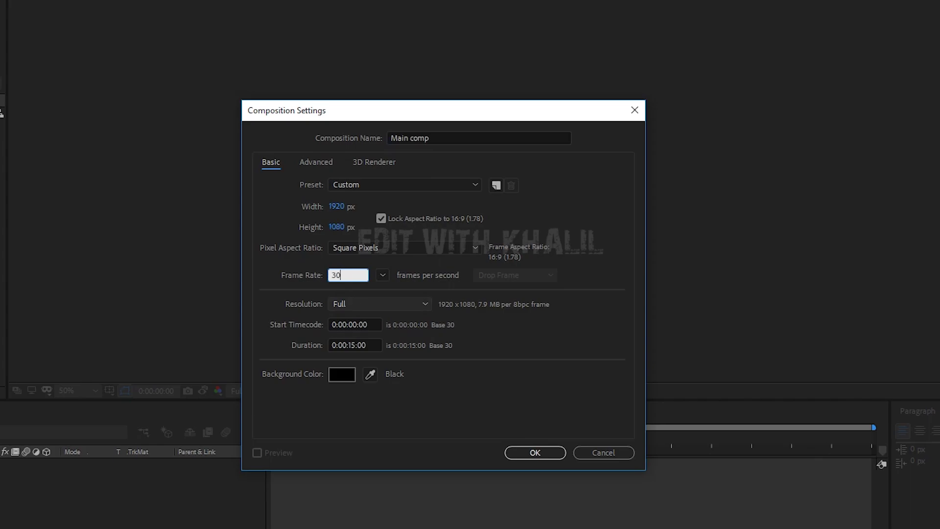
pyautogui.click(368, 340)
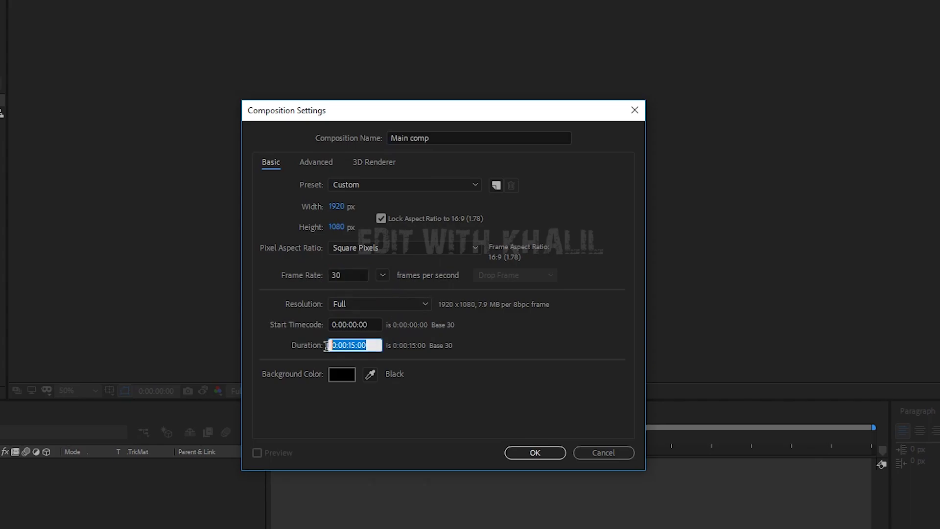
pyautogui.click(350, 343)
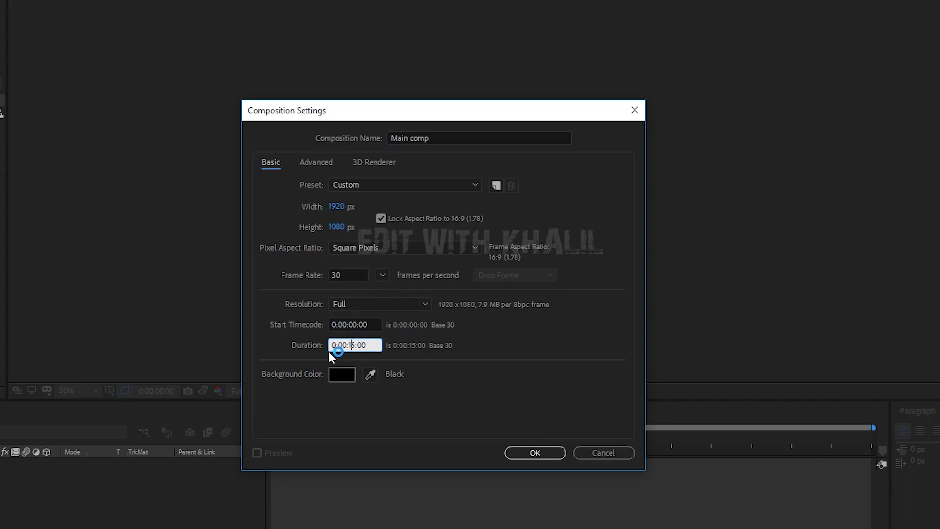
pyautogui.doubleClick(362, 345)
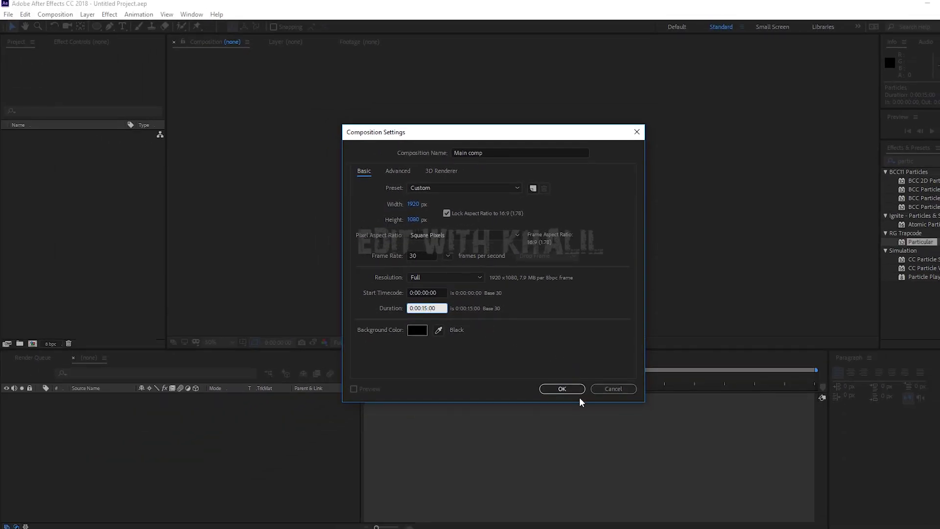
pyautogui.click(571, 390)
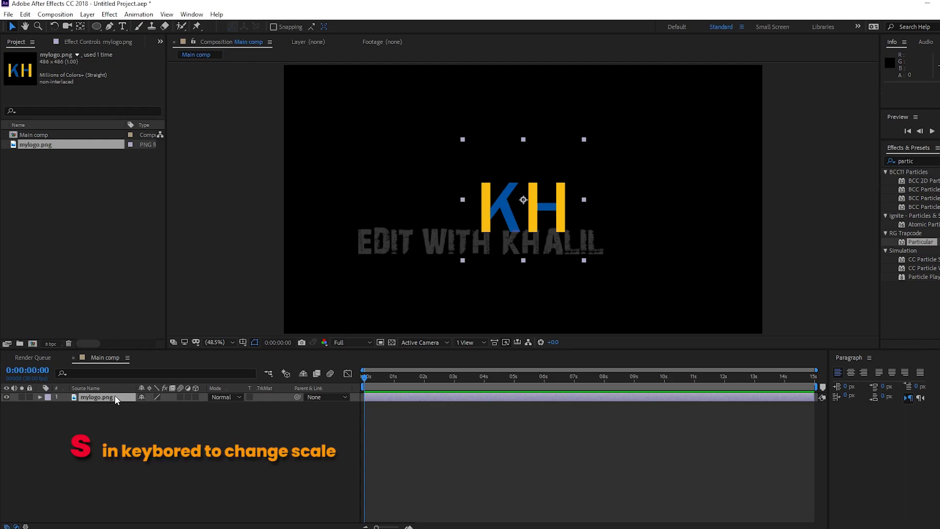
# - Scale the mylogo.png layer to 354% and move it up about 64 px in the frame
pyautogui.click(128, 397)
pyautogui.press('s')
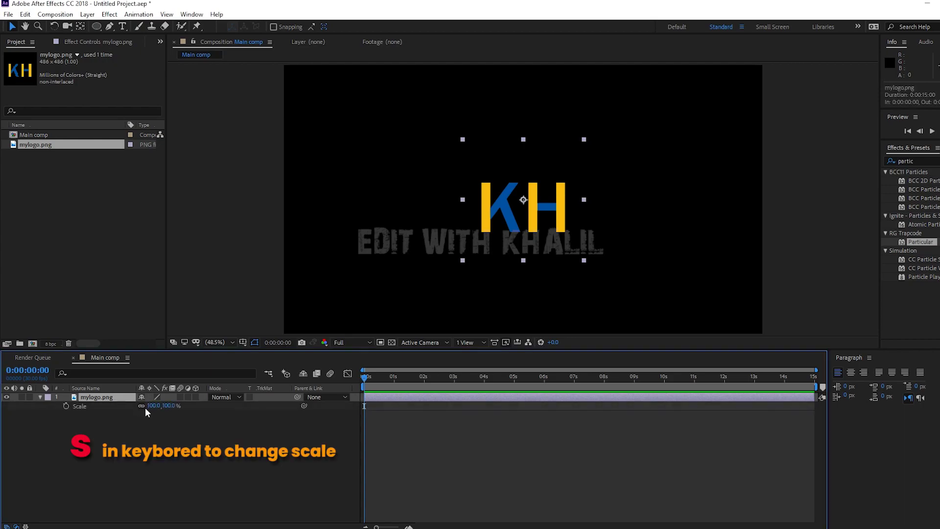
pyautogui.moveTo(154, 406); pyautogui.dragTo(235, 405)
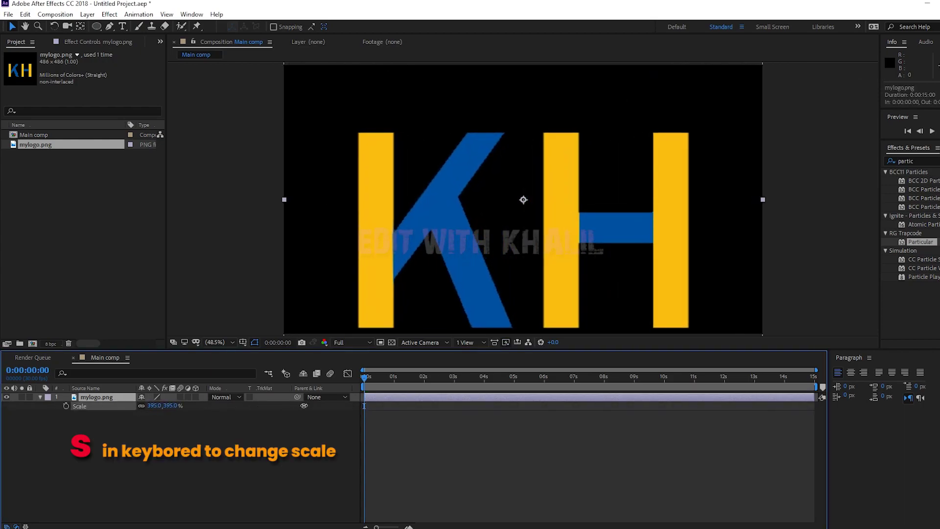
pyautogui.moveTo(304, 406); pyautogui.dragTo(272, 413)
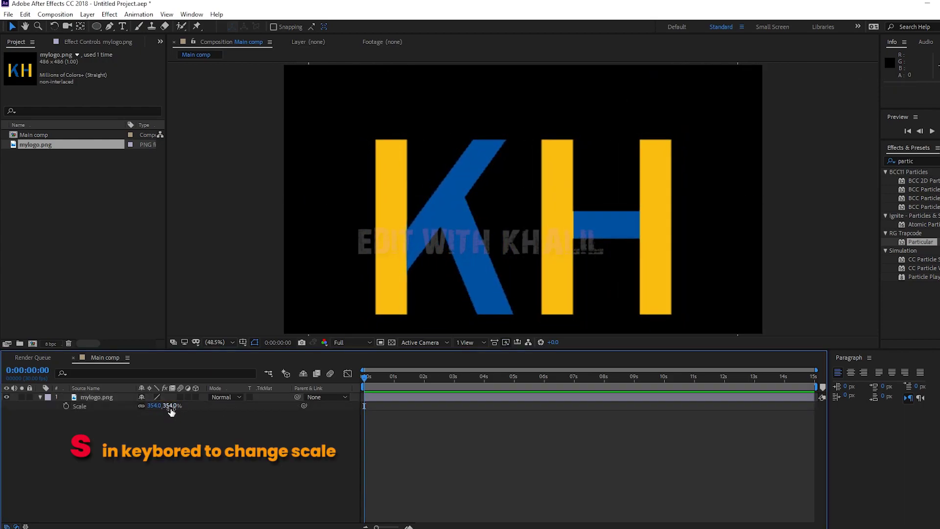
pyautogui.moveTo(479, 284); pyautogui.dragTo(479, 268)
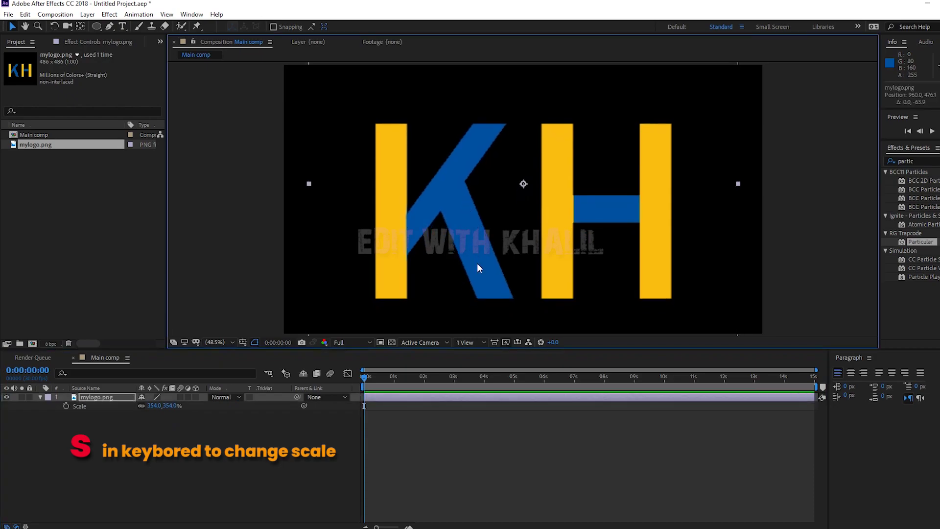
# - Pre-compose the mylogo.png layer into a composition named Logo, moving all attributes into it
pyautogui.rightClick(108, 398)
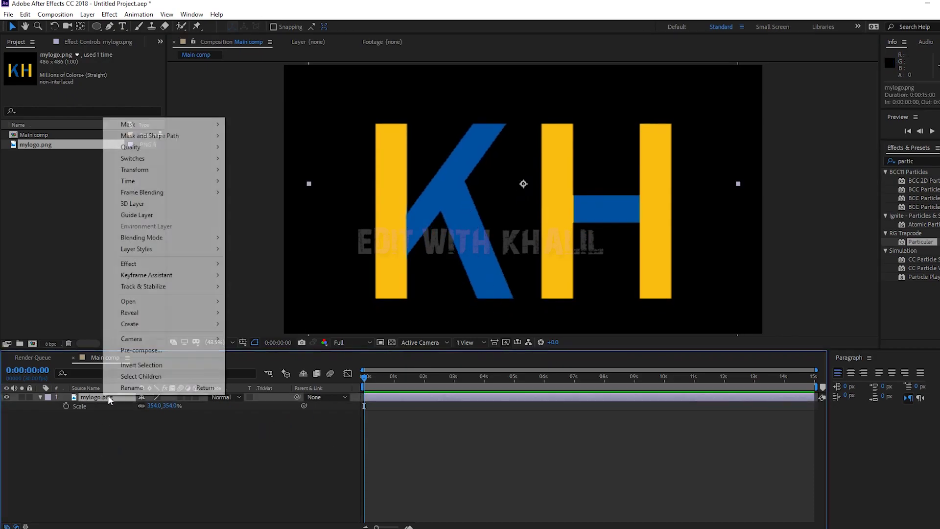
pyautogui.click(148, 350)
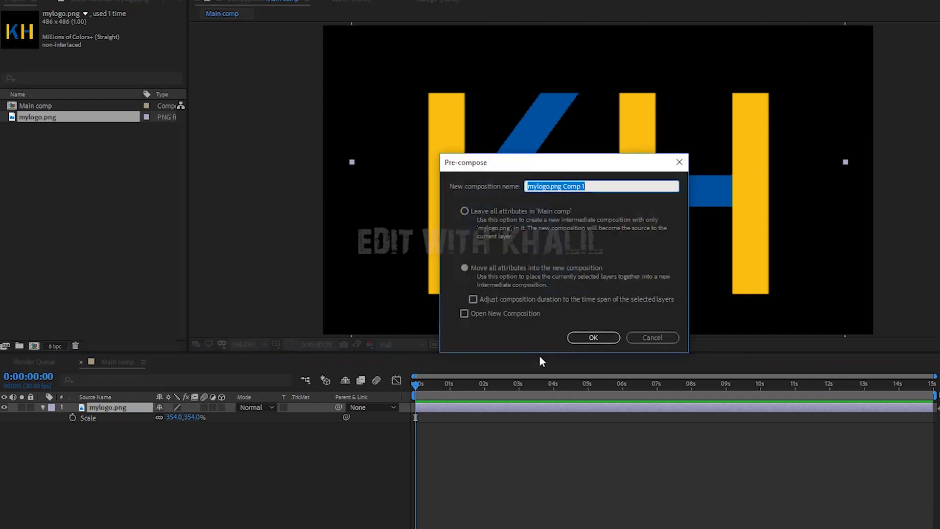
pyautogui.write('L')
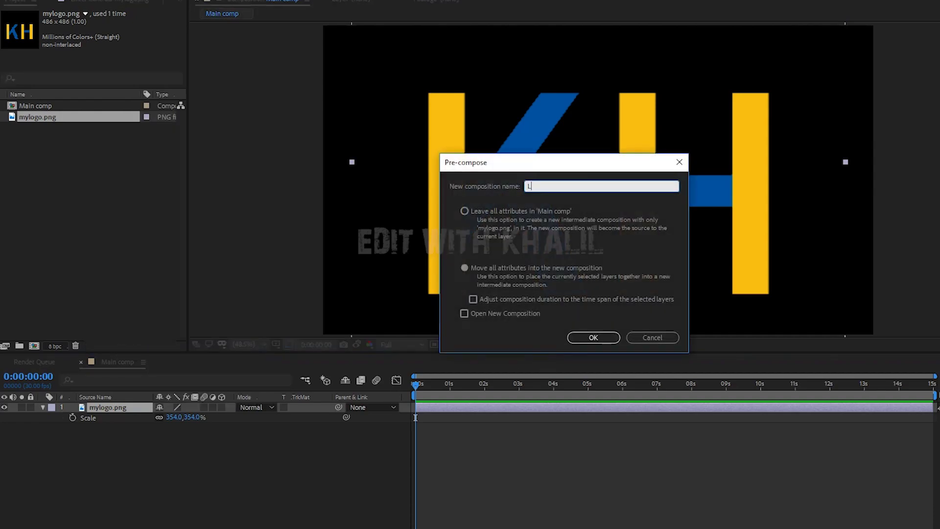
pyautogui.write('ogo')
pyautogui.click(593, 338)
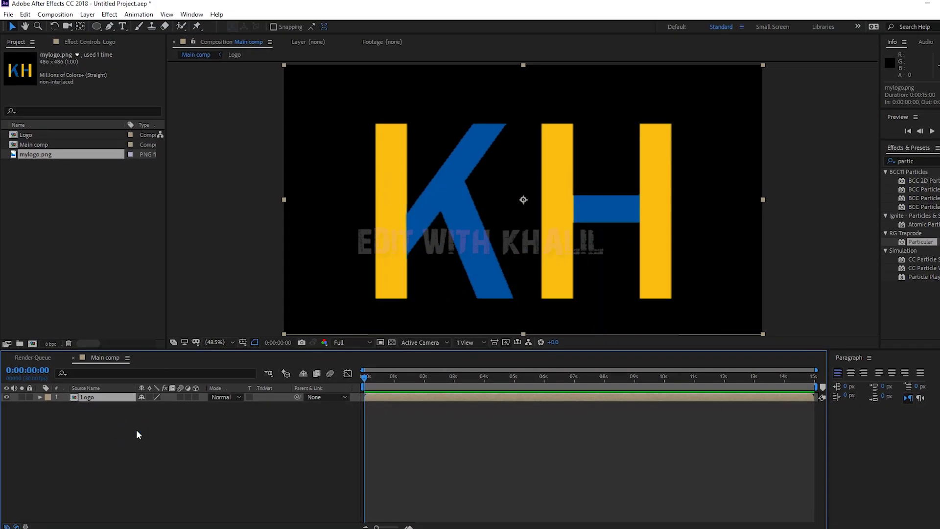
# - Draw a white, nearly circular ellipse over the middle of the logo as a new shape layer
pyautogui.click(136, 430)
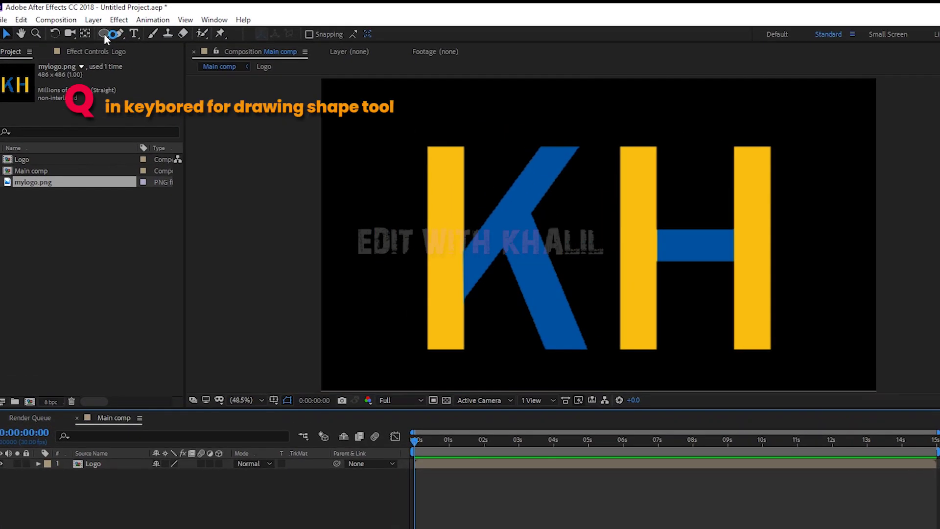
pyautogui.press('q')
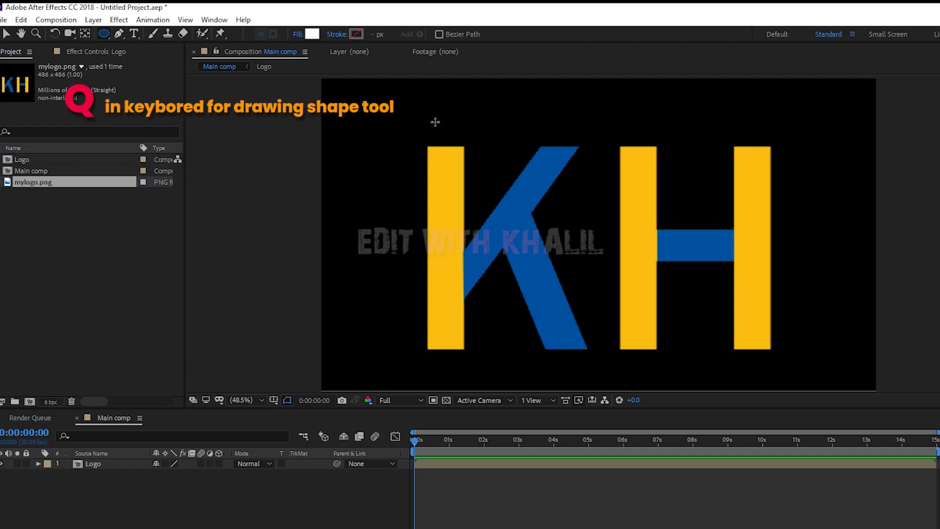
pyautogui.moveTo(497, 111)
pyautogui.mouseDown()
pyautogui.moveTo(602, 212)
pyautogui.moveTo(651, 280)
pyautogui.moveTo(692, 313)
pyautogui.moveTo(738, 329)
pyautogui.moveTo(727, 330)
pyautogui.mouseUp()
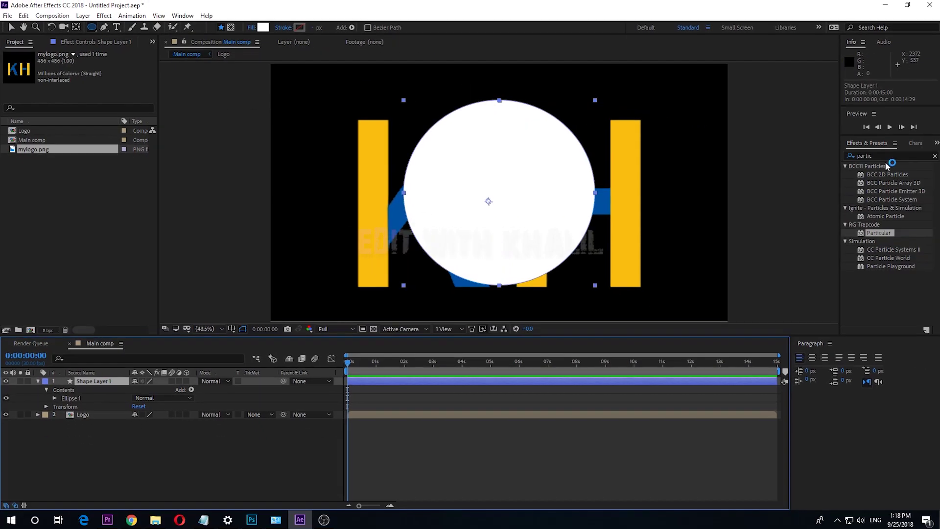
# - Find the Turbulent Displace effect and apply it to the ellipse's shape layer
pyautogui.doubleClick(931, 161)
pyautogui.write('tu')
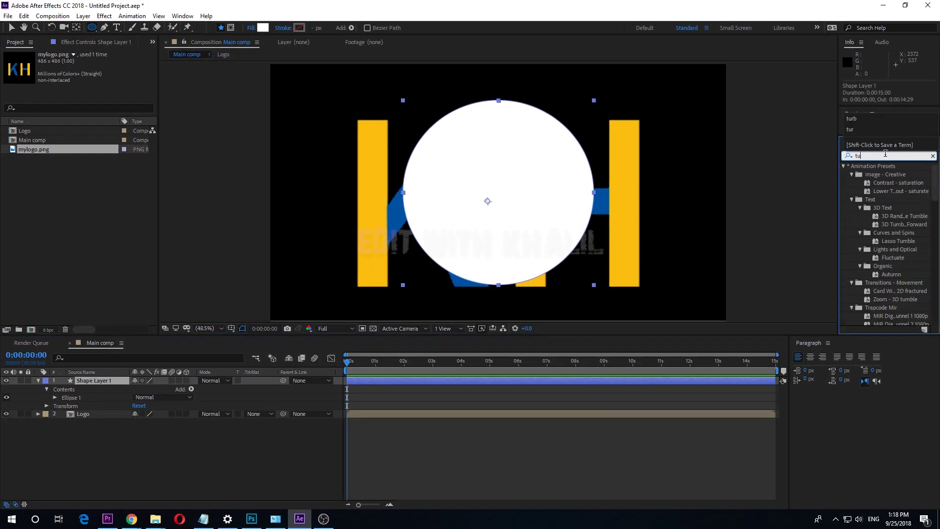
pyautogui.write('rb')
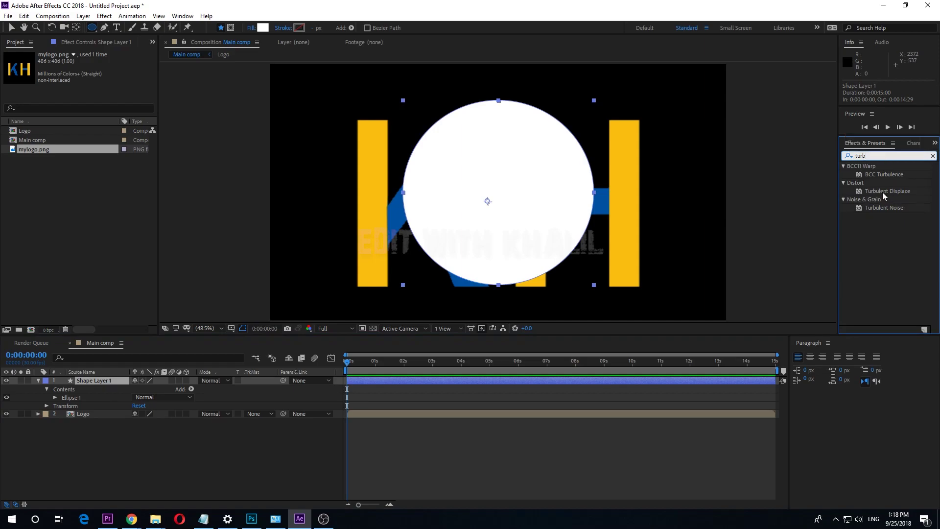
pyautogui.moveTo(887, 191); pyautogui.dragTo(105, 383)
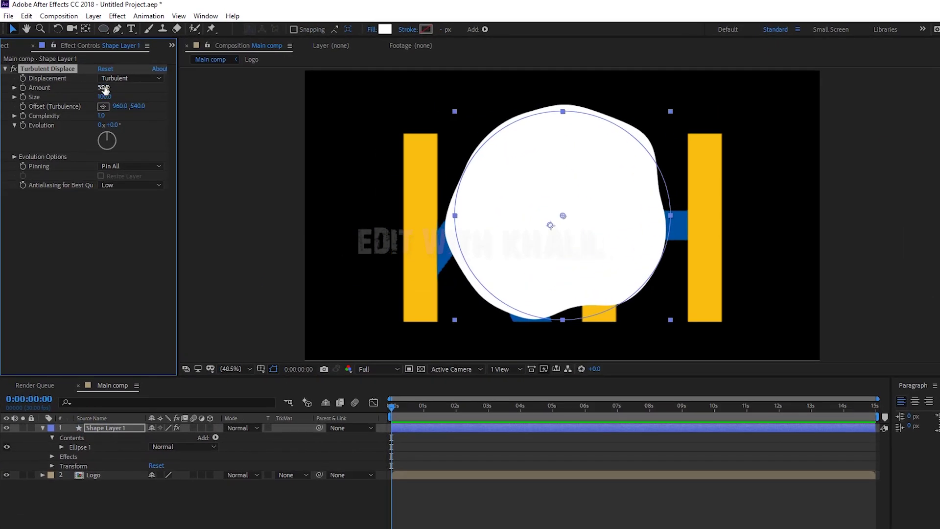
# - Set Turbulent Displace on the shape layer to Amount 54, Size 85 and Complexity 10
pyautogui.click(104, 88)
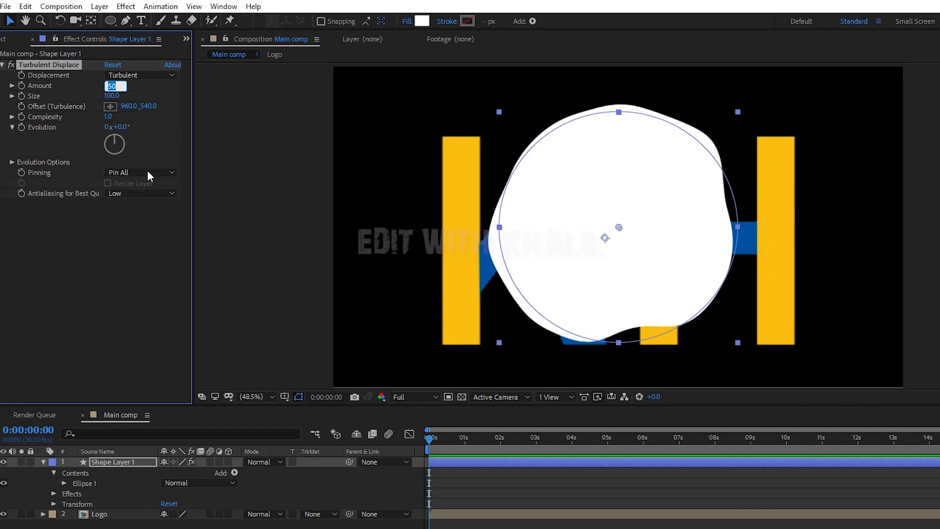
pyautogui.click(120, 289)
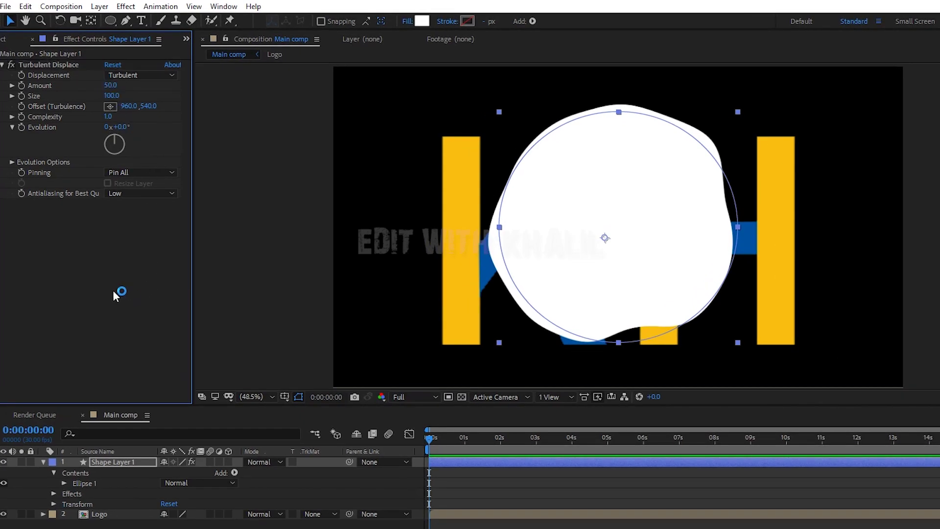
pyautogui.click(112, 86)
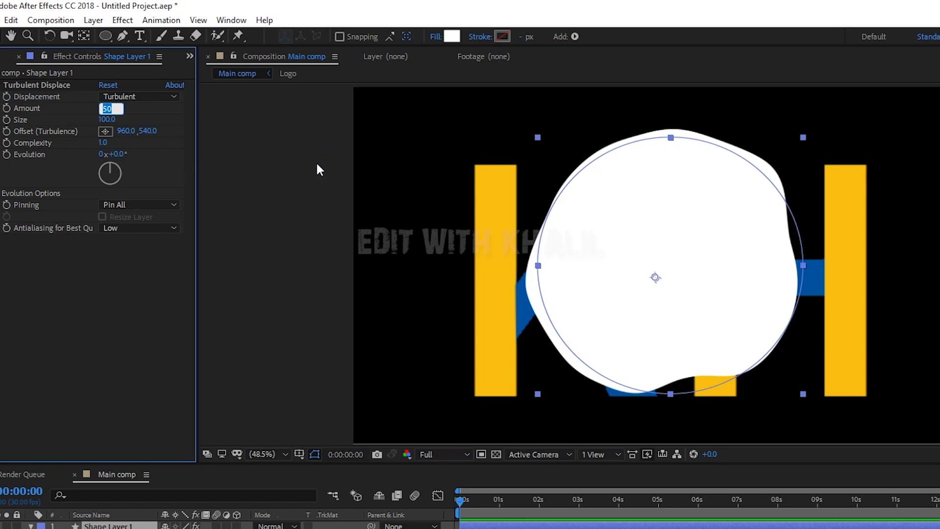
pyautogui.press('Return')
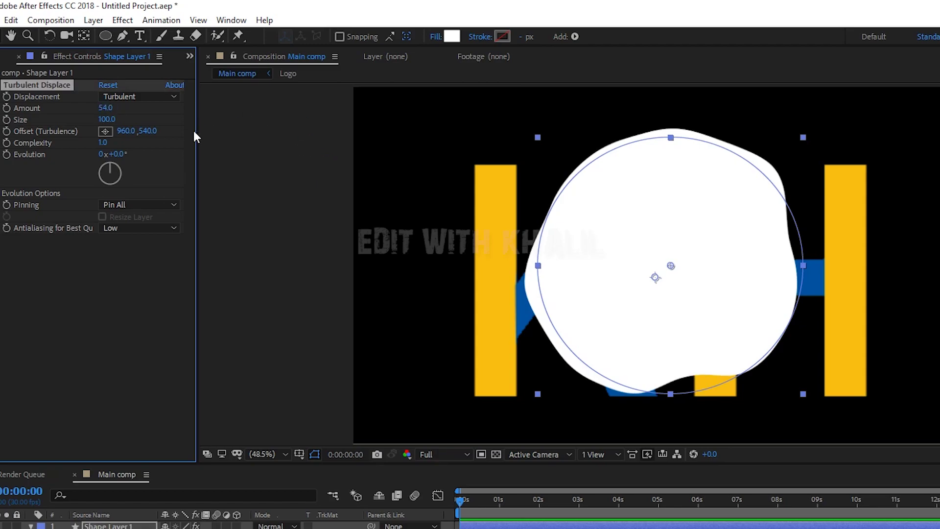
pyautogui.click(105, 119)
pyautogui.write('85')
pyautogui.press('Return')
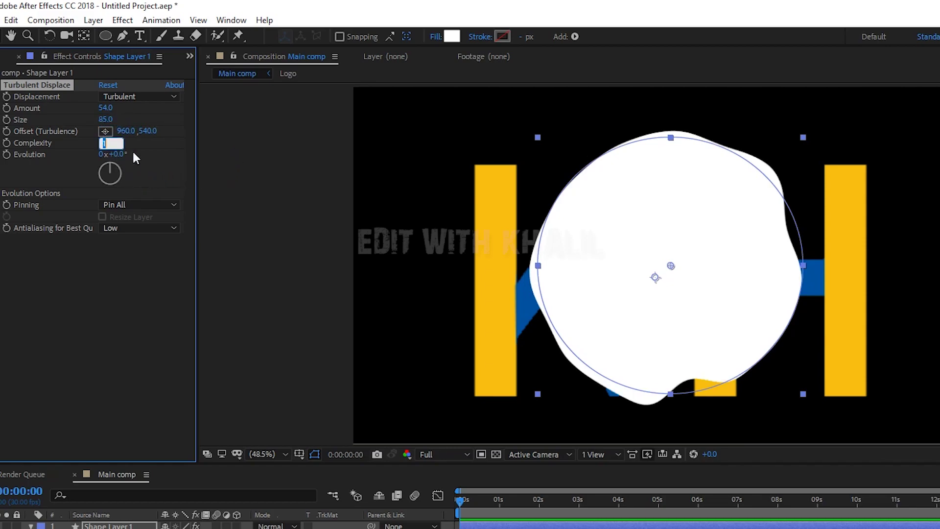
pyautogui.write('10')
pyautogui.press('Return')
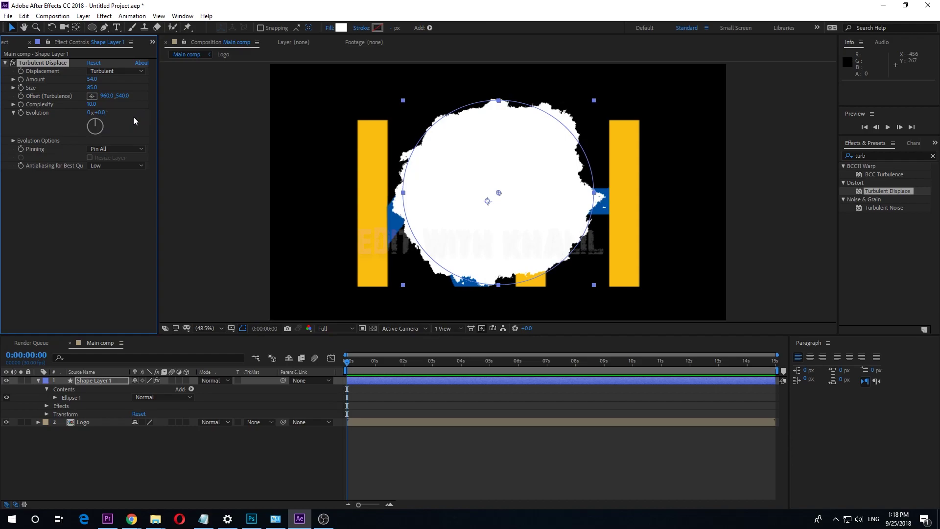
# - Add a Scale keyframe of 0% to the shape layer at the start of the timeline
pyautogui.click(87, 405)
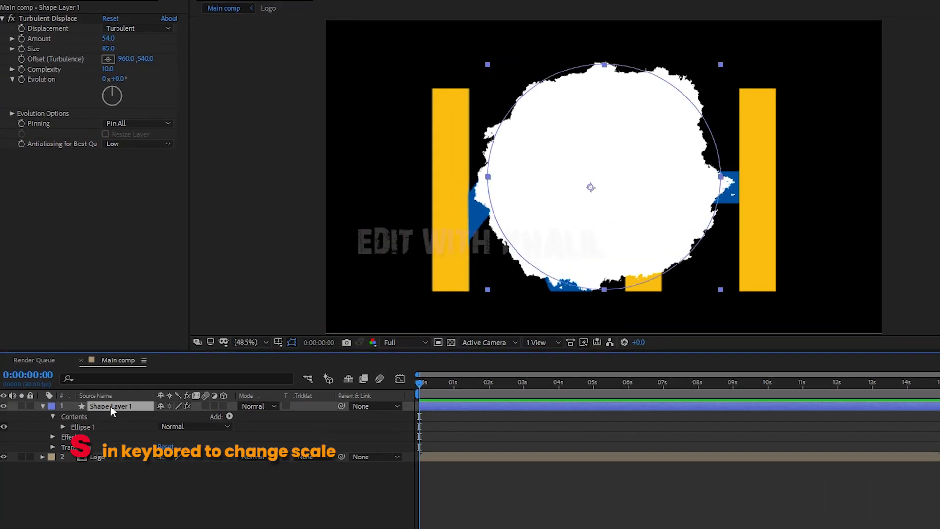
pyautogui.press('s')
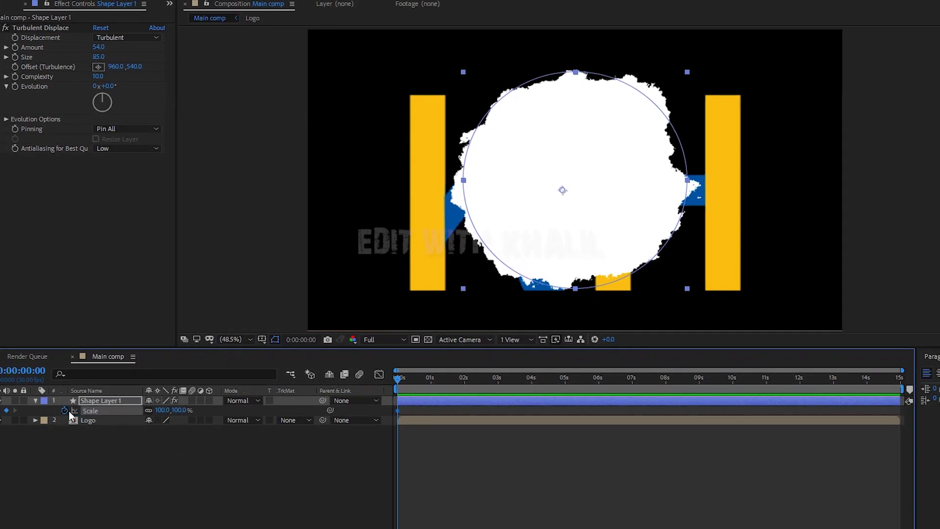
pyautogui.click(67, 413)
pyautogui.click(174, 411)
pyautogui.write('0')
pyautogui.press('Return')
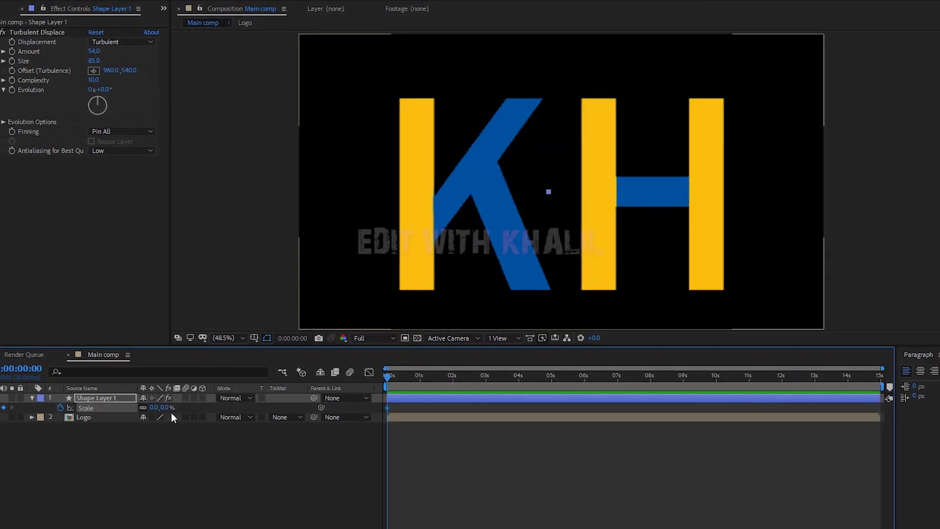
# - Add a second Scale keyframe of 305% to the shape layer at about 10 seconds
pyautogui.moveTo(386, 373); pyautogui.dragTo(686, 383)
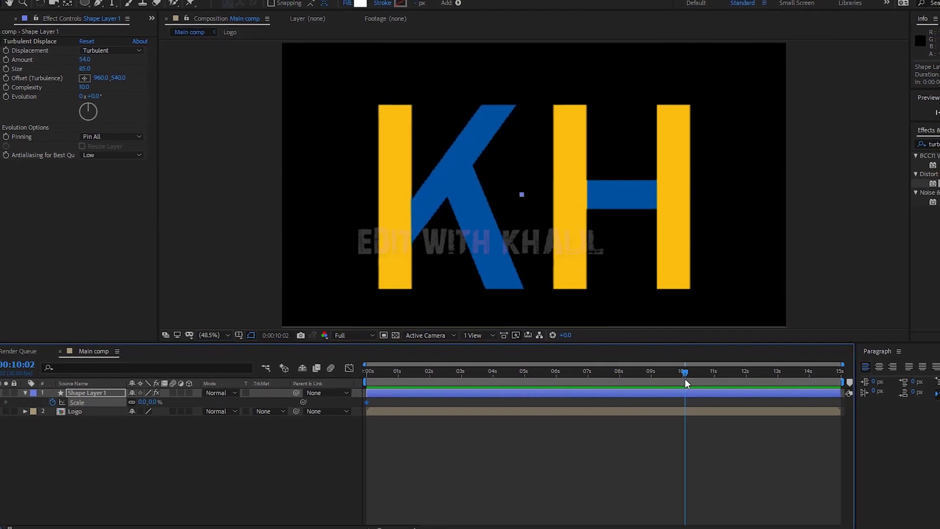
pyautogui.moveTo(142, 401); pyautogui.dragTo(267, 372)
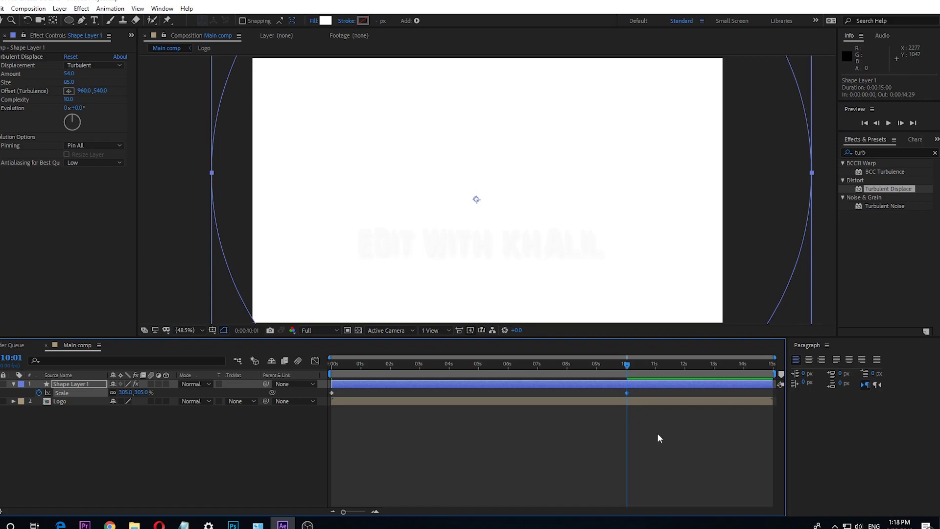
pyautogui.click(62, 436)
# - Pre-compose the shape layer under the default name with all attributes moved into it, and preview the growing blob
pyautogui.rightClick(75, 385)
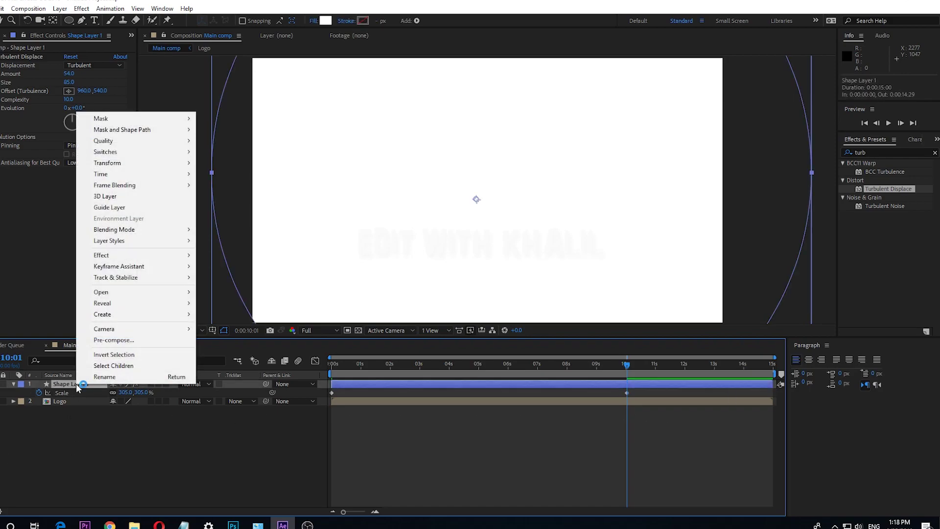
pyautogui.click(139, 339)
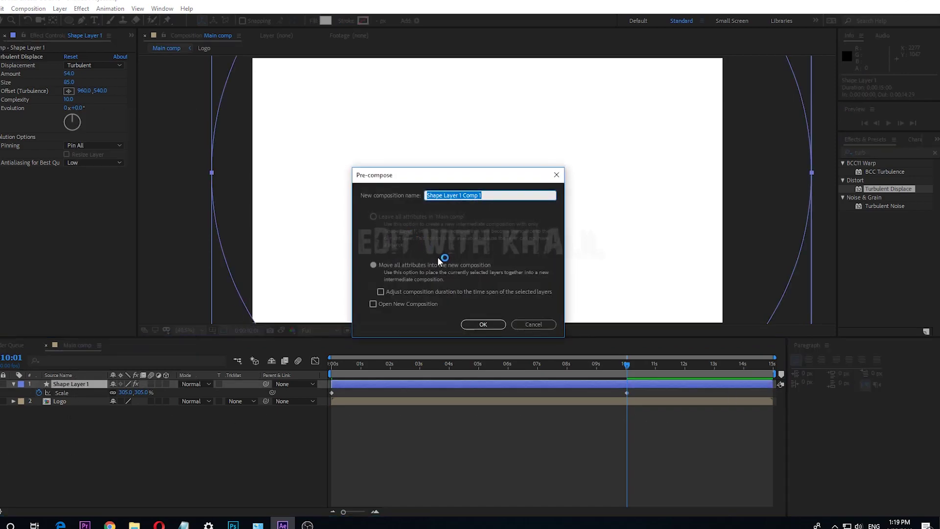
pyautogui.click(483, 324)
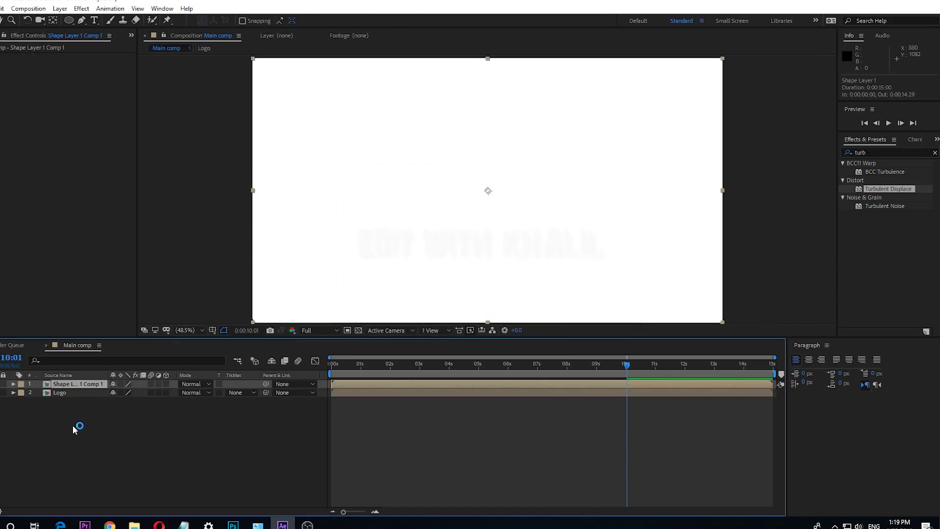
pyautogui.press('space')
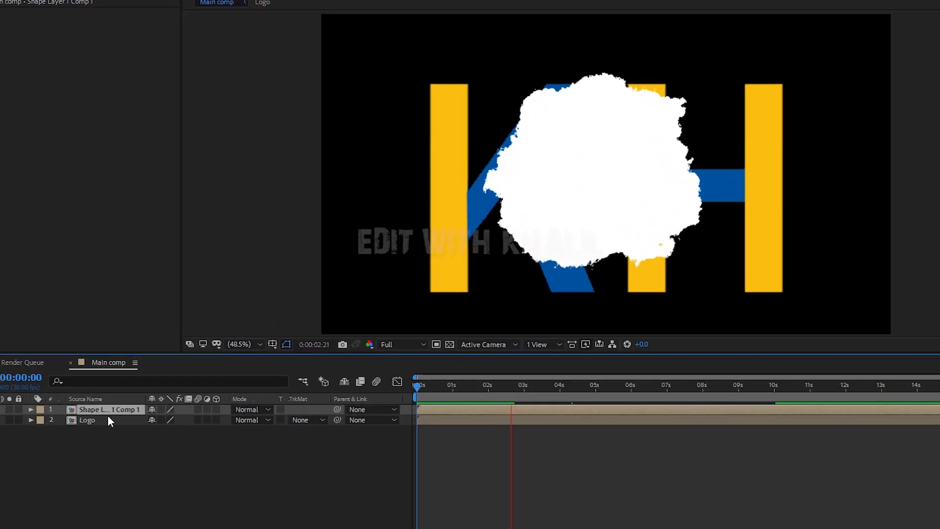
# - Set the Logo layer's track matte to Alpha Matte "Shape Layer 1 Comp 1" and preview the reveal from the start
pyautogui.click(109, 420)
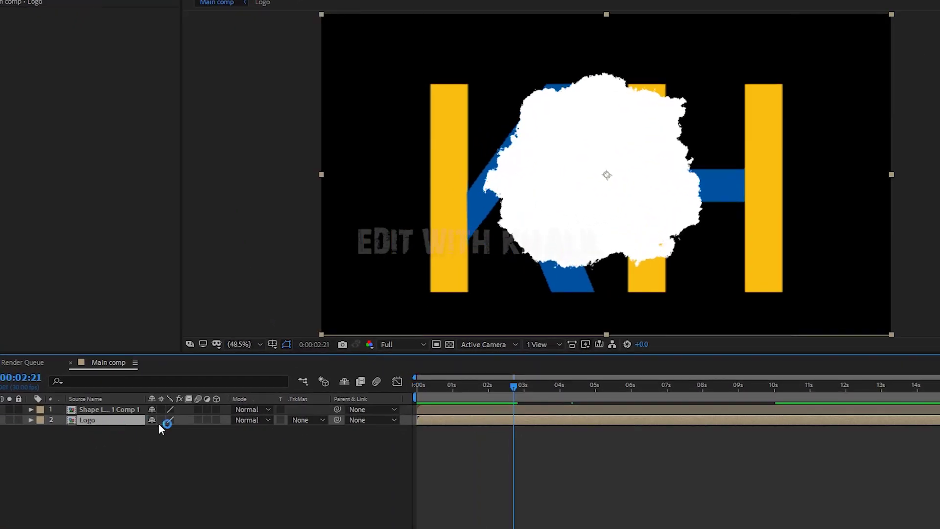
pyautogui.click(301, 420)
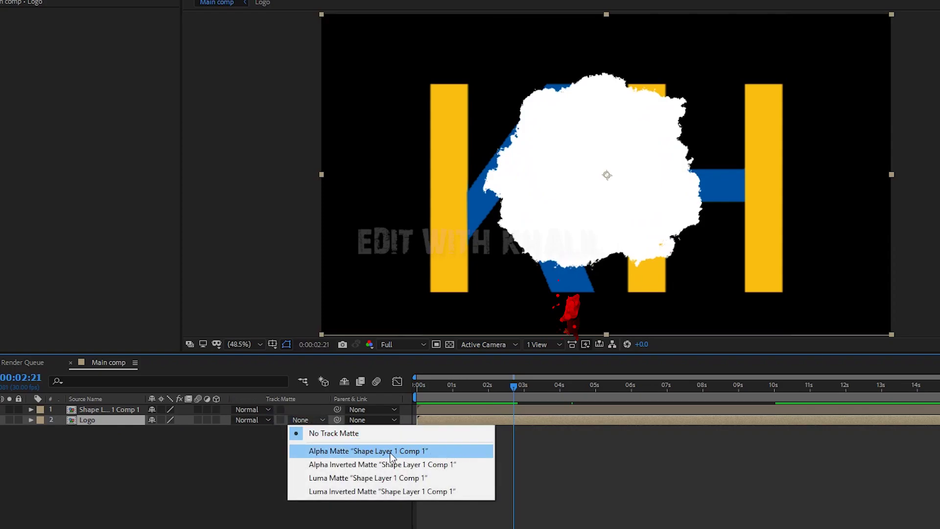
pyautogui.click(377, 451)
pyautogui.moveTo(530, 380); pyautogui.dragTo(305, 389)
pyautogui.press('space')
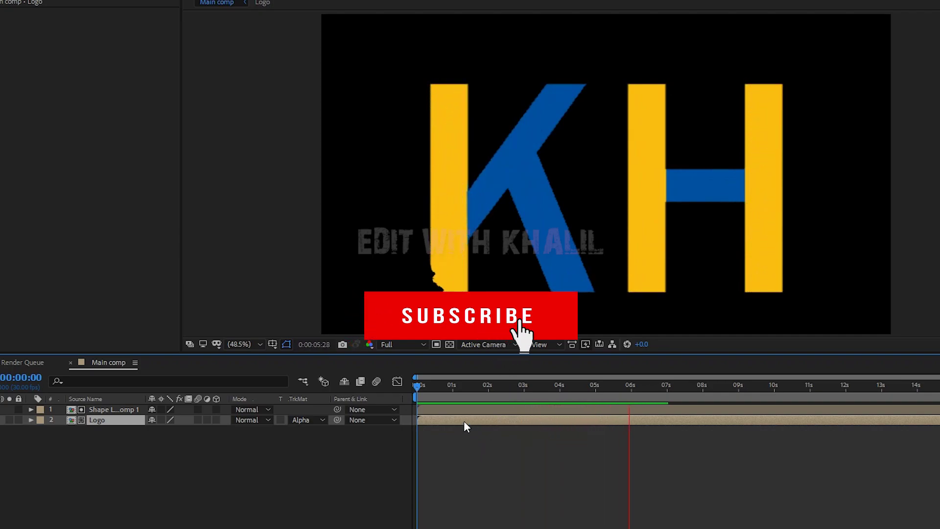
pyautogui.press('space')
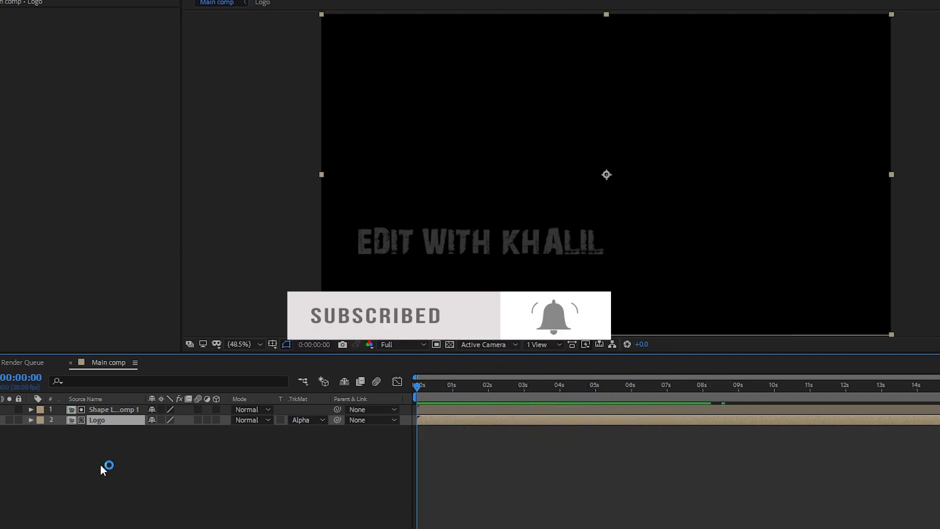
# - Pre-compose the shape comp and Logo layers together as "Logo comp 01"
pyautogui.moveTo(98, 464); pyautogui.dragTo(93, 408)
pyautogui.rightClick(107, 406)
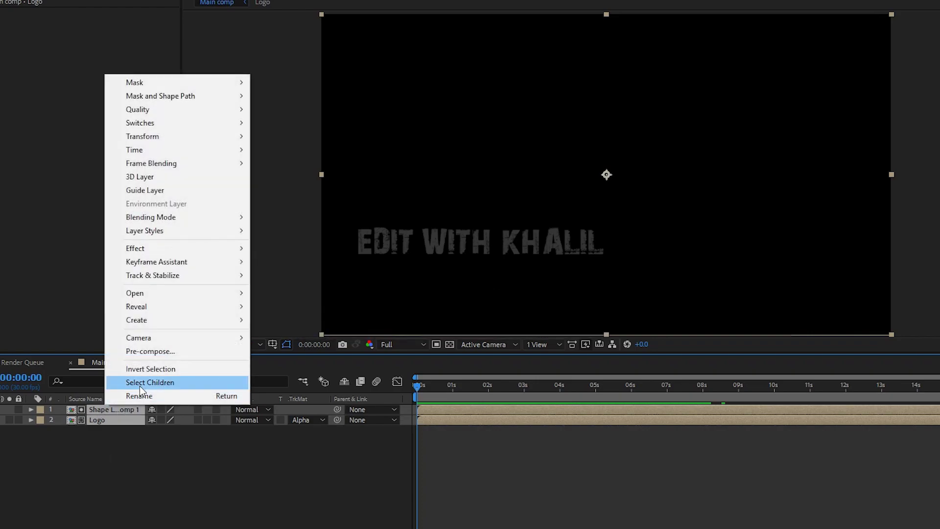
pyautogui.click(160, 349)
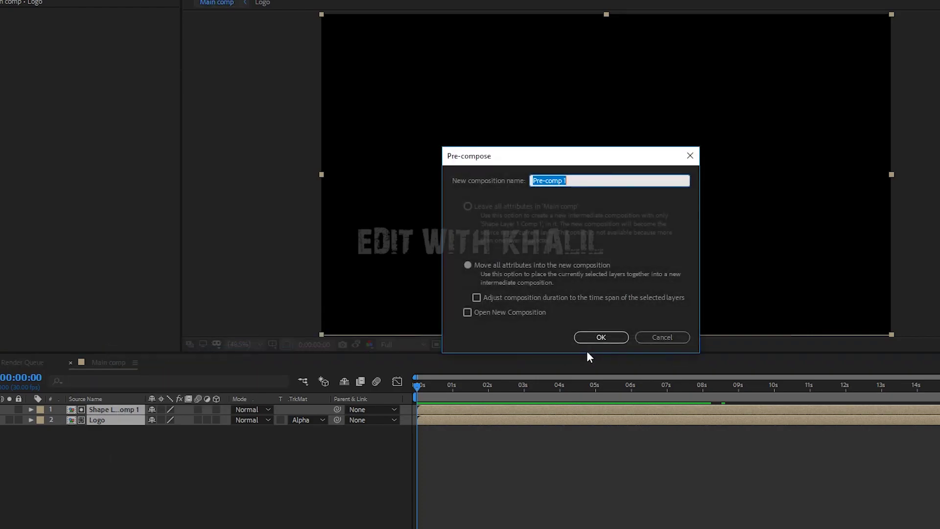
pyautogui.write('Logo')
pyautogui.hotkey('ctrl', 'a')
pyautogui.write('Logo ')
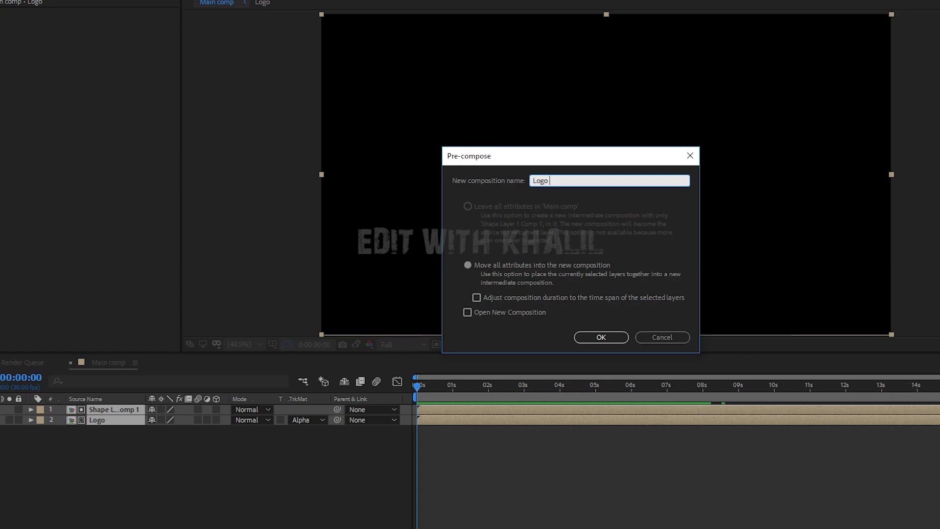
pyautogui.write('comp 01')
pyautogui.press('Return')
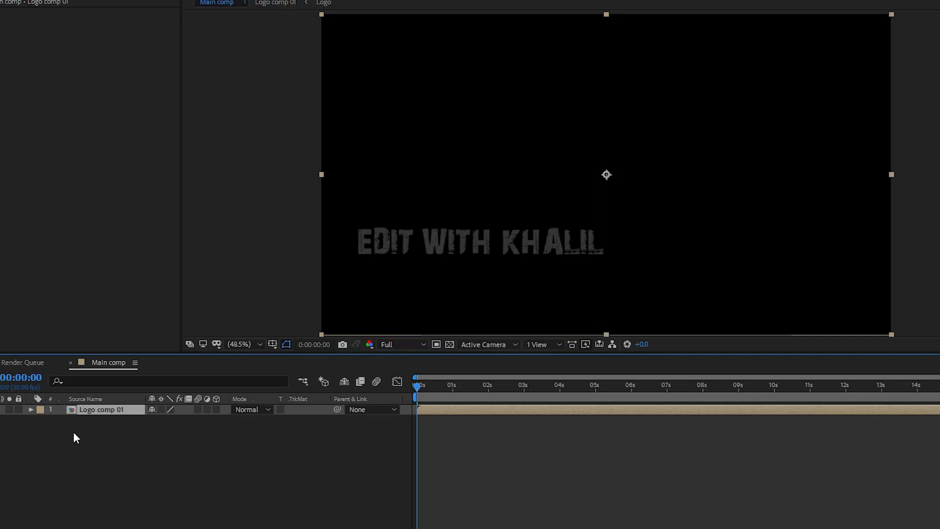
# - Duplicate the Logo comp 01 layer and shift the lower copy to start 8 frames before the timeline's beginning
pyautogui.click(48, 421)
pyautogui.click(89, 409)
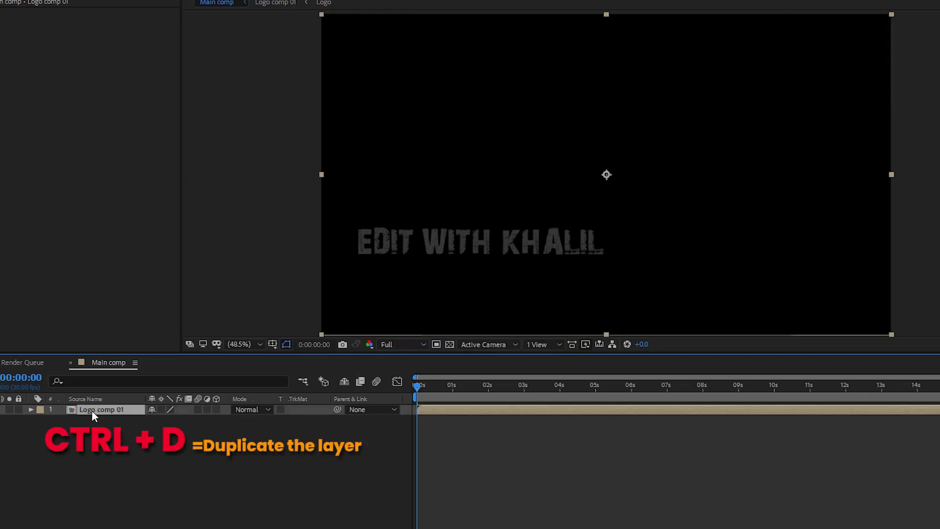
pyautogui.hotkey('ctrl', 'd')
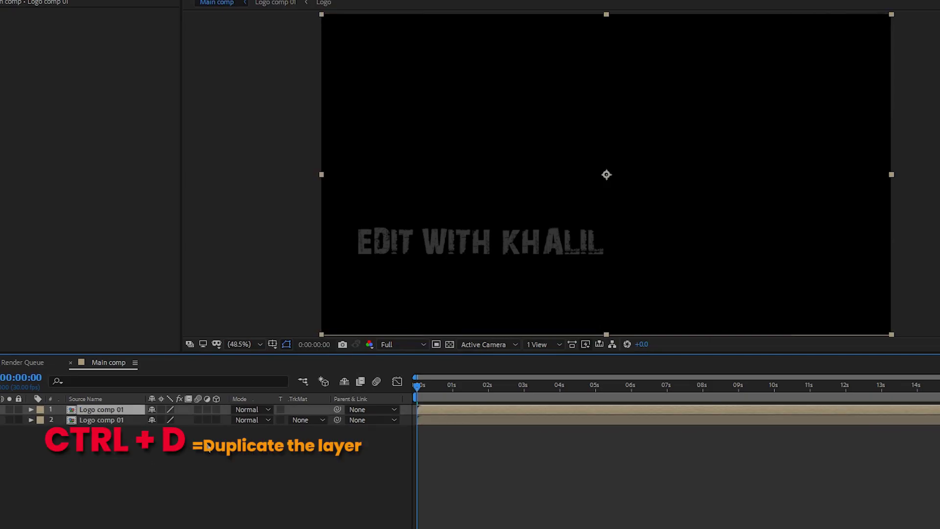
pyautogui.press('=')
pyautogui.press('=')
pyautogui.press('=')
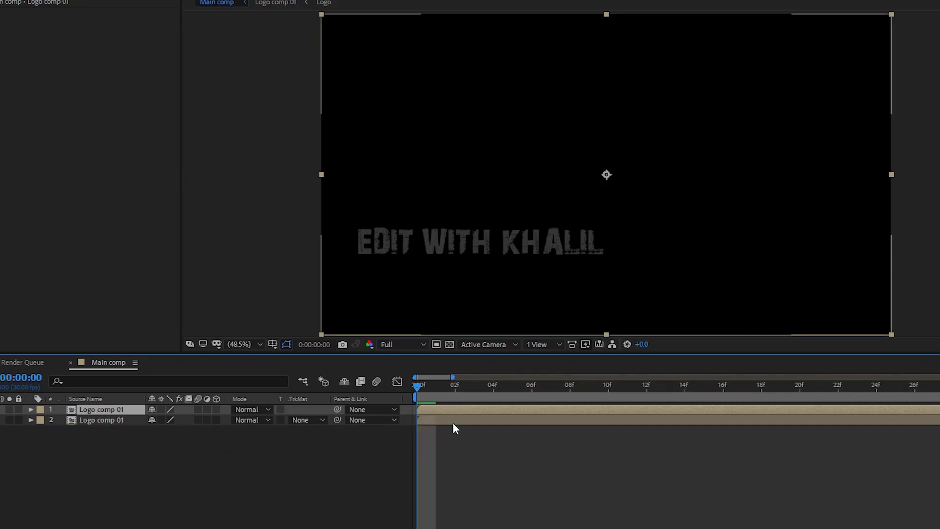
pyautogui.click(459, 420)
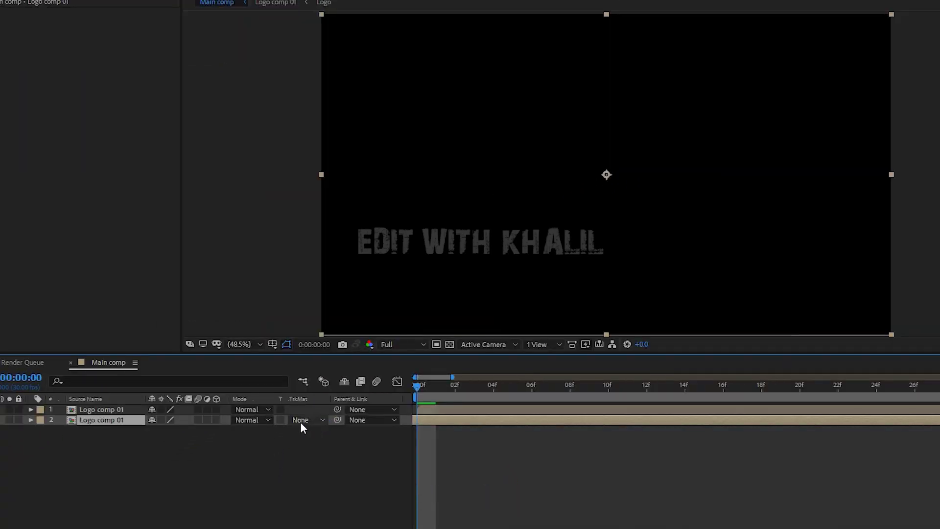
# - Set the lower Logo comp 01 layer's track matte to Alpha Inverted Matte "Logo comp 01" and preview the result
pyautogui.click(305, 420)
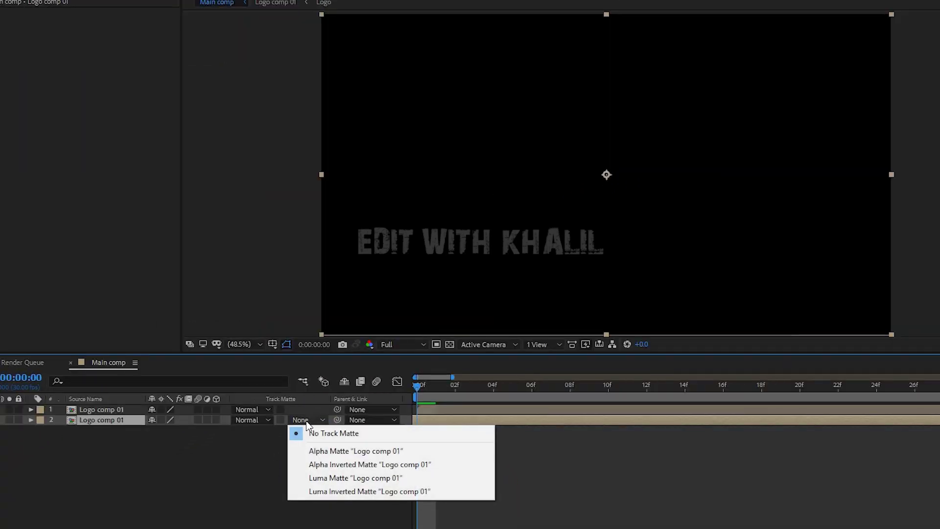
pyautogui.click(392, 465)
pyautogui.press(';')
pyautogui.press('space')
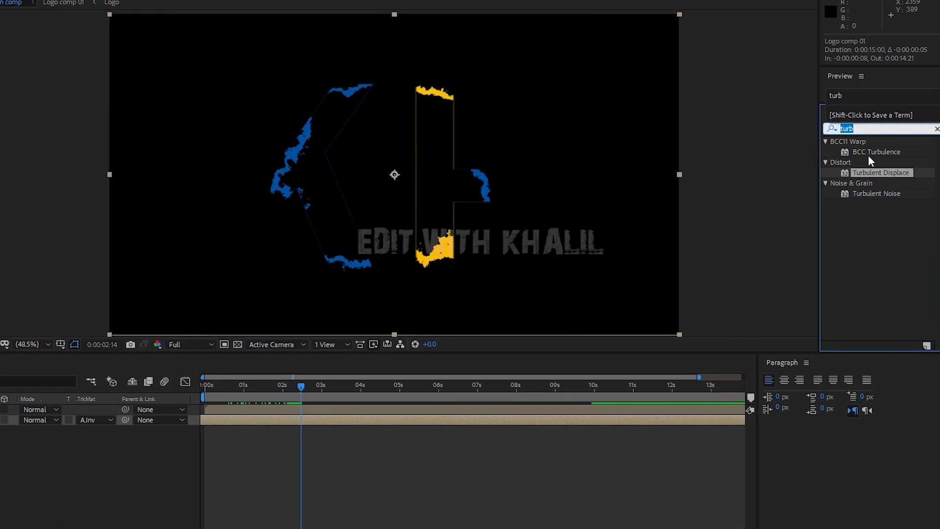
# - Search the effects for "simple" and apply Simple Choker to the upper Logo comp 01 layer
pyautogui.write('t')
pyautogui.press('BackSpace')
pyautogui.write('sim')
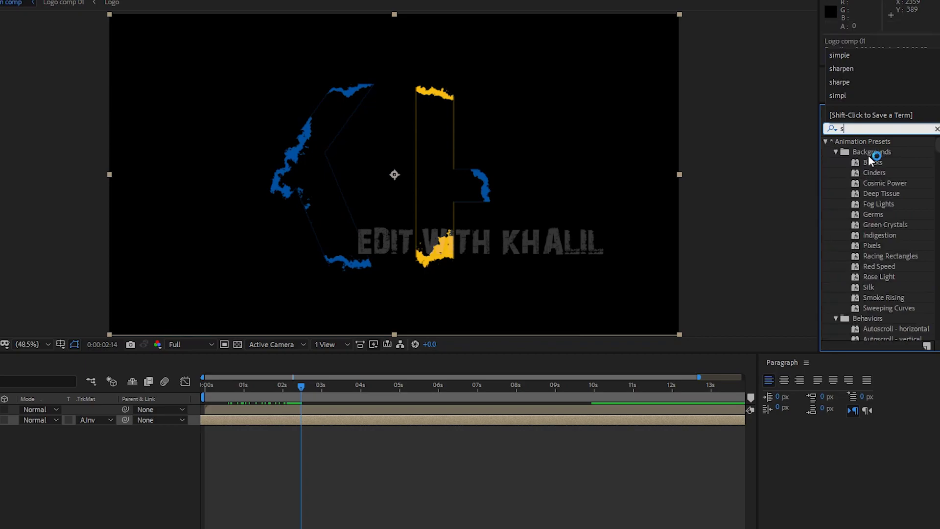
pyautogui.write('ple')
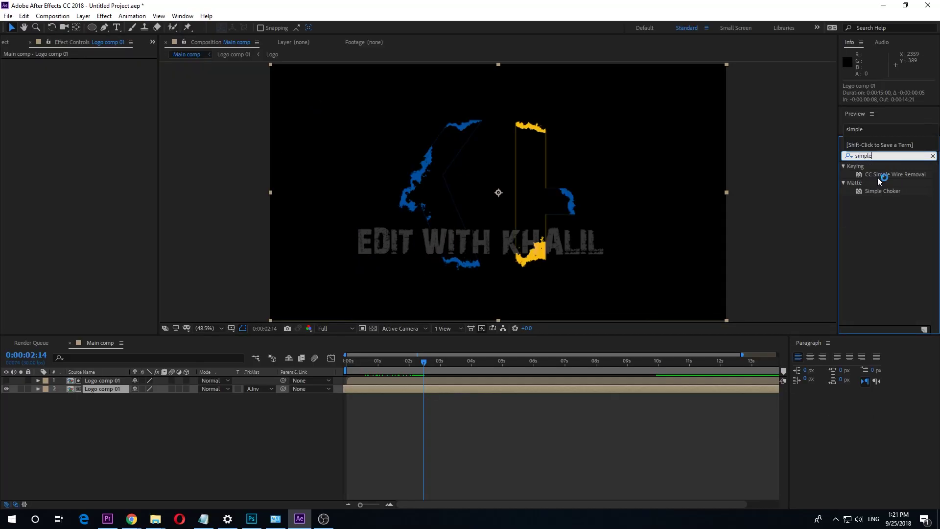
pyautogui.moveTo(878, 191); pyautogui.dragTo(114, 382)
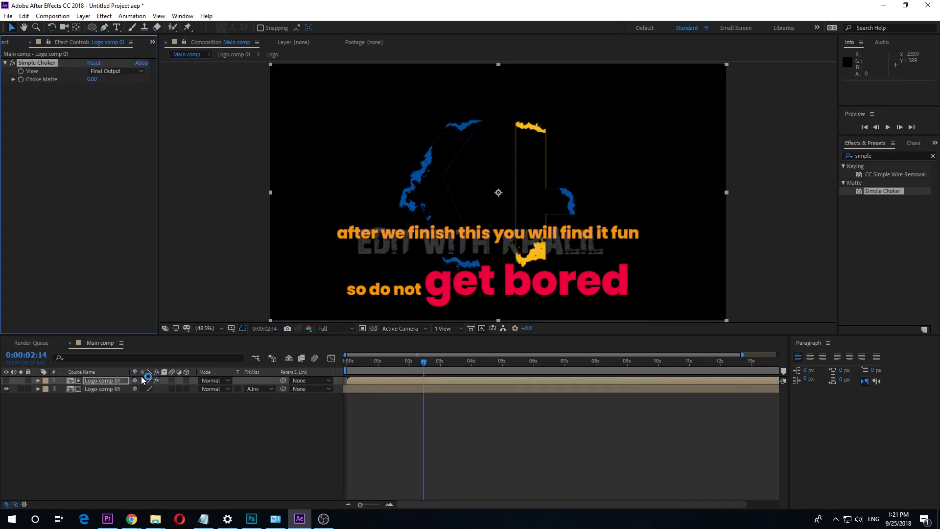
# - Set Simple Choker's Choke Matte to -2 and preview the animation
pyautogui.click(92, 79)
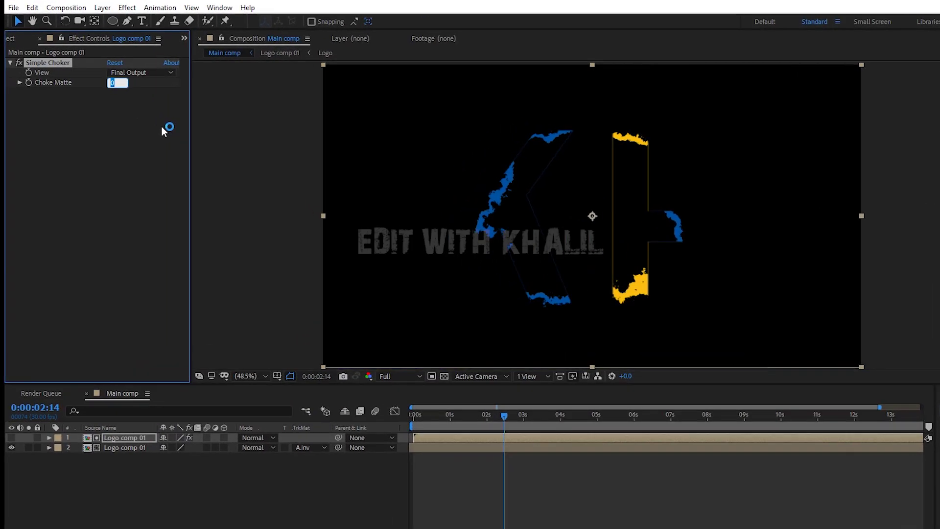
pyautogui.write('-2')
pyautogui.press('Return')
pyautogui.click(468, 414)
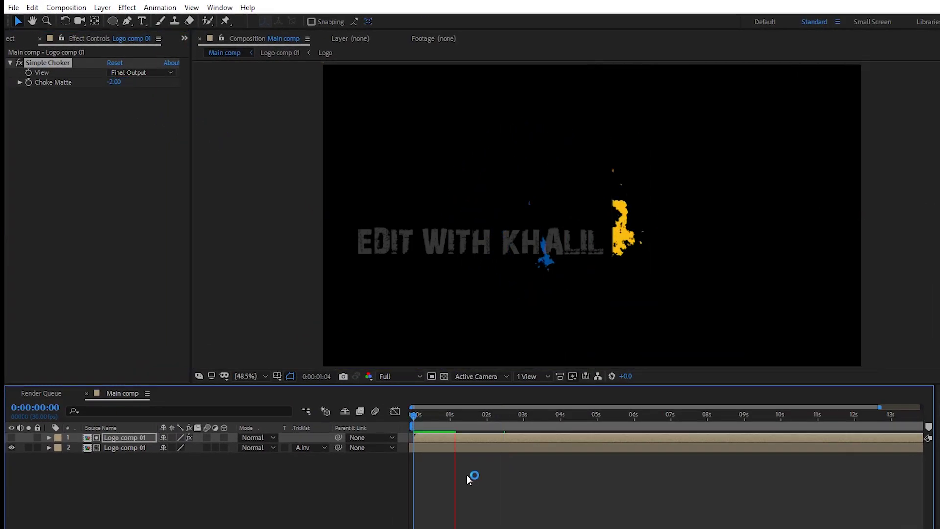
# - Pre-compose both Logo comp 01 layers together as "logo comp 02"
pyautogui.moveTo(181, 479); pyautogui.dragTo(139, 436)
pyautogui.rightClick(139, 436)
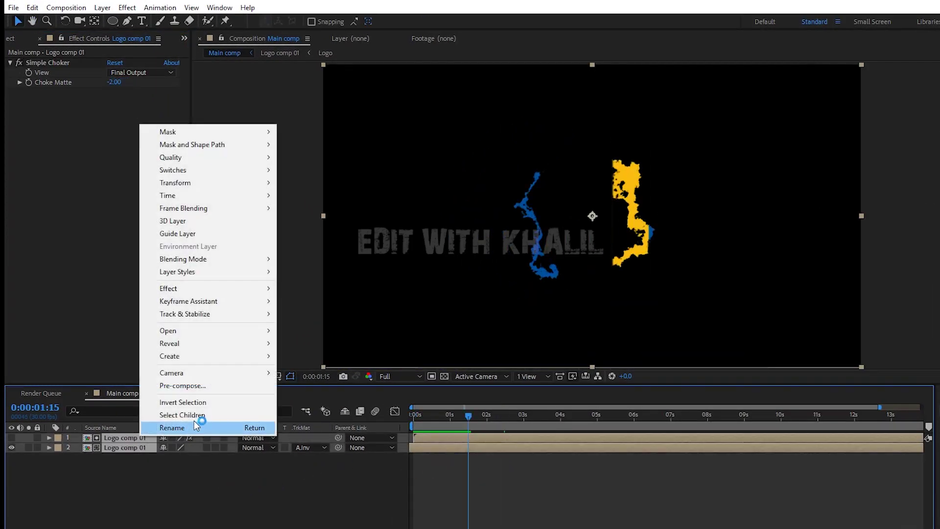
pyautogui.click(182, 385)
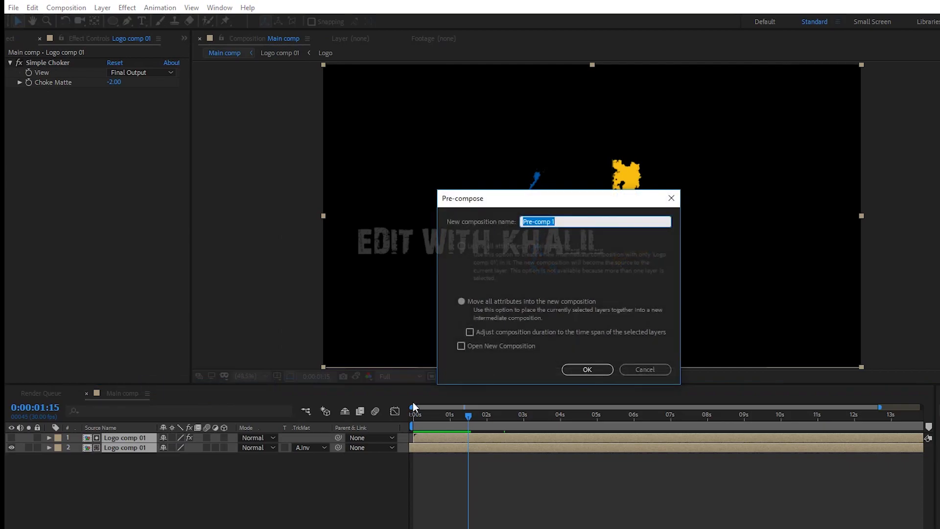
pyautogui.write('logo')
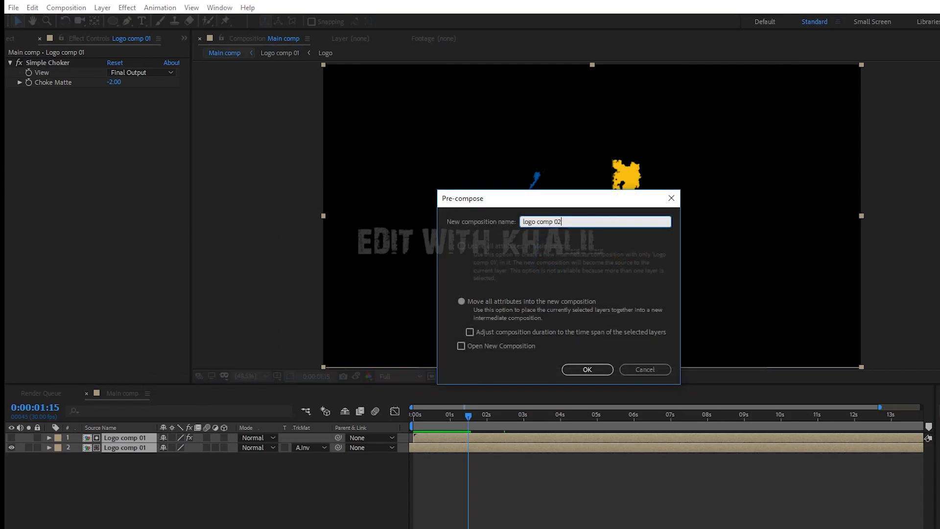
pyautogui.click(605, 371)
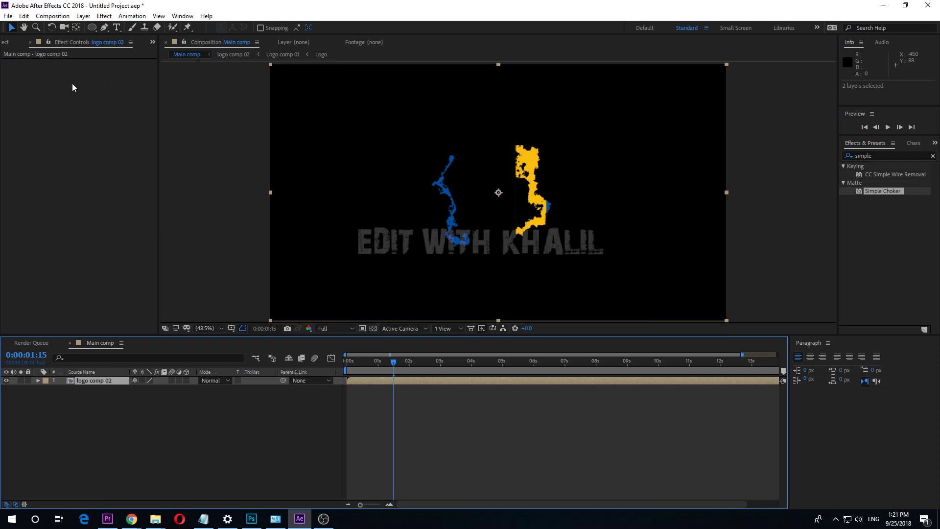
# - Place Shape Layer 1 Comp 1 above logo comp 02 and delay its start to about half a second
pyautogui.click(9, 43)
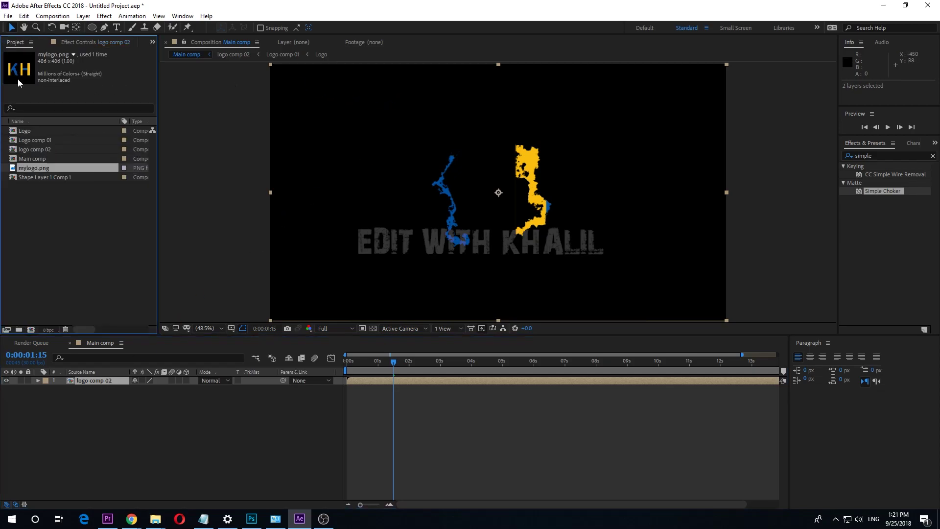
pyautogui.click(39, 178)
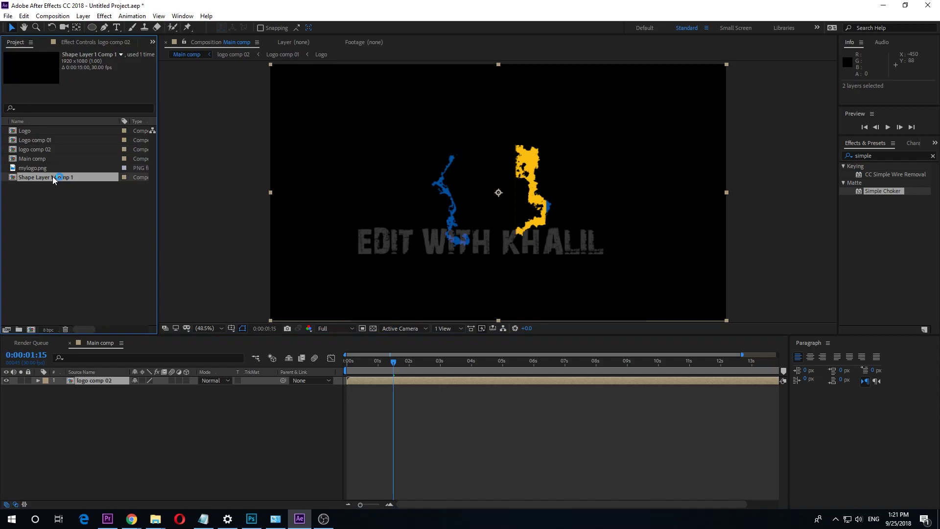
pyautogui.moveTo(54, 180); pyautogui.dragTo(78, 401)
pyautogui.moveTo(95, 414); pyautogui.dragTo(101, 448)
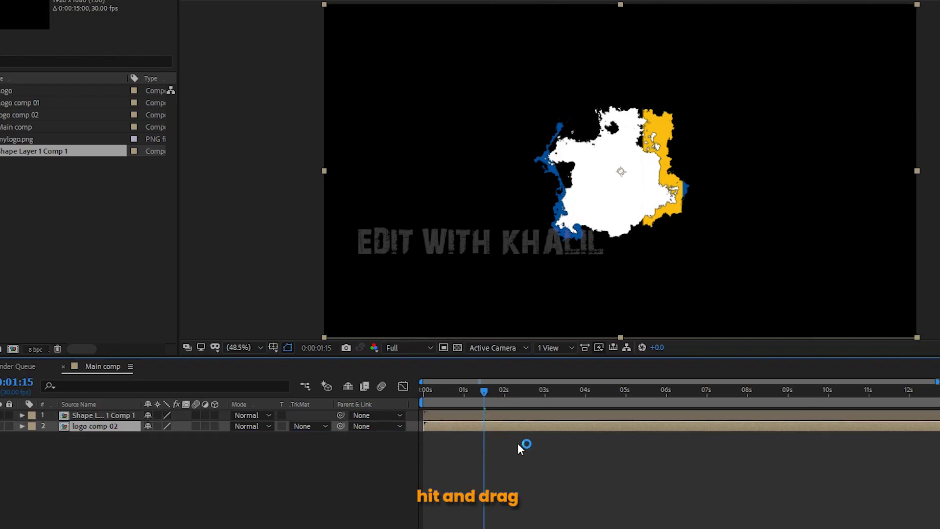
pyautogui.moveTo(435, 414); pyautogui.dragTo(453, 407)
# - Set logo comp 02's track matte to Alpha Inverted Matte "Shape Layer 1 Comp 1" and preview the thin logo edges
pyautogui.click(114, 426)
pyautogui.click(303, 425)
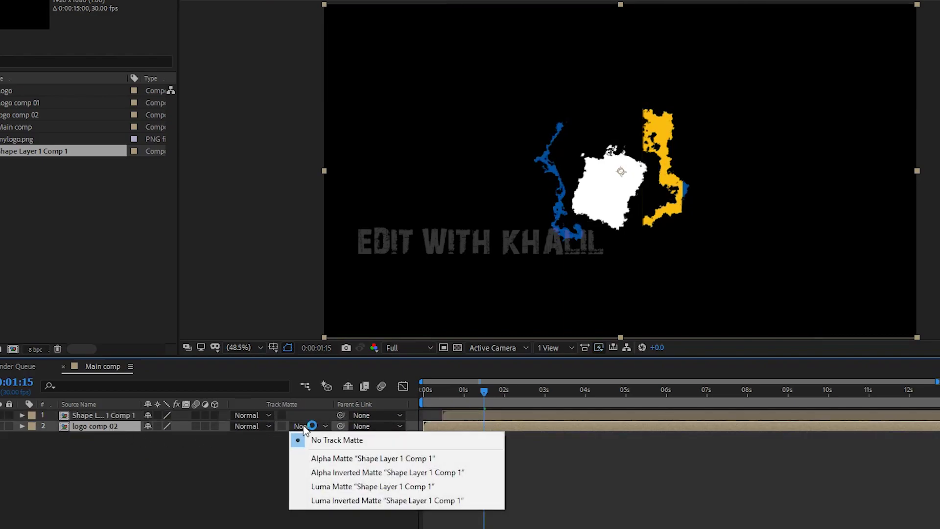
pyautogui.click(476, 472)
pyautogui.press('space')
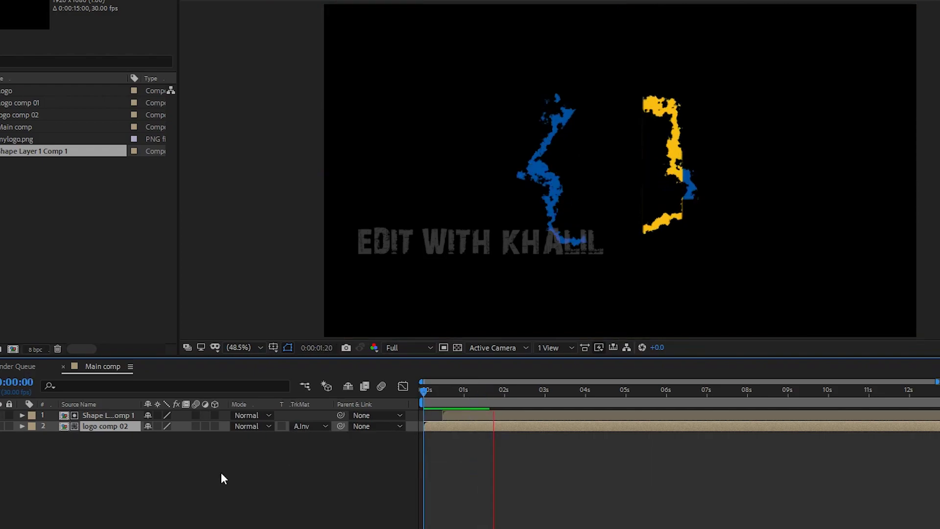
# - Pre-compose the shape comp and logo comp 02 layers as "logo comp 03" and return to the timeline's start
pyautogui.keyDown('shift'); pyautogui.click(107, 416); pyautogui.keyUp('shift')
pyautogui.rightClick(107, 415)
pyautogui.click(157, 359)
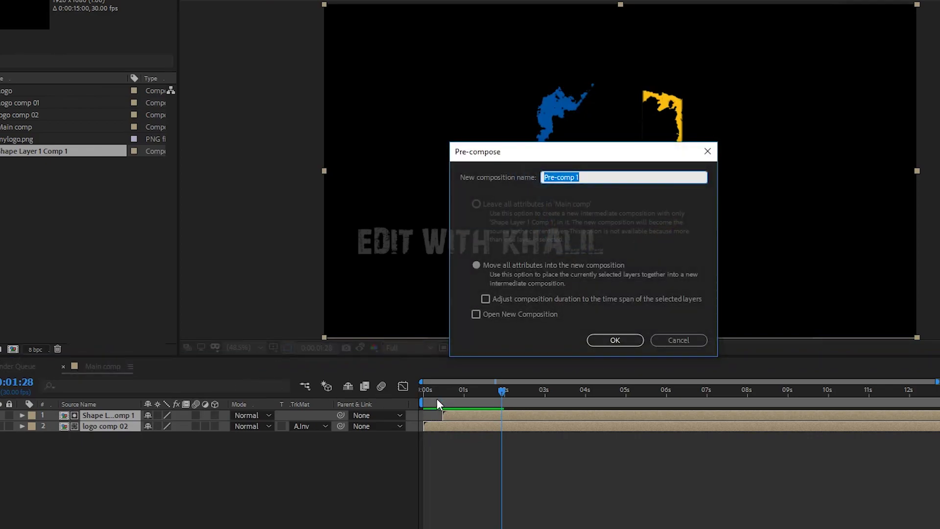
pyautogui.write('logo')
pyautogui.write(' comp')
pyautogui.write(' -03')
pyautogui.press('Return')
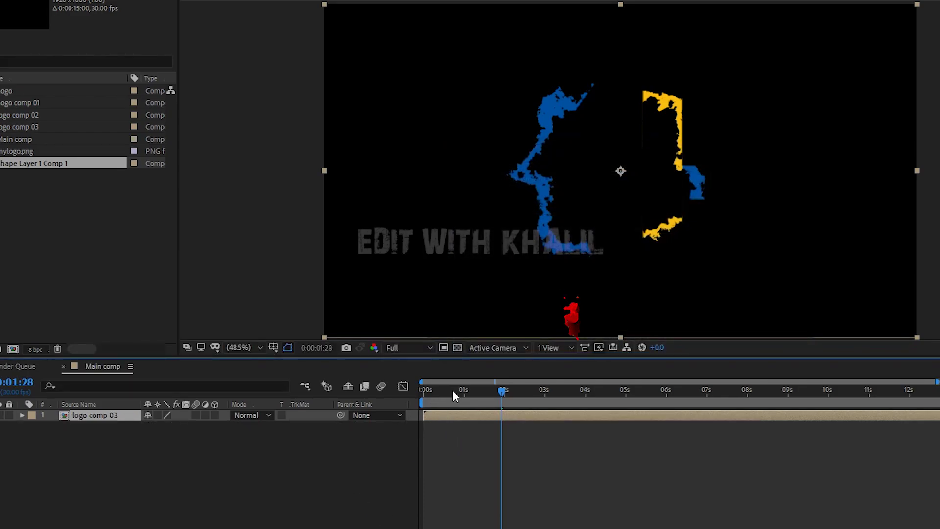
pyautogui.moveTo(453, 390); pyautogui.dragTo(121, 431)
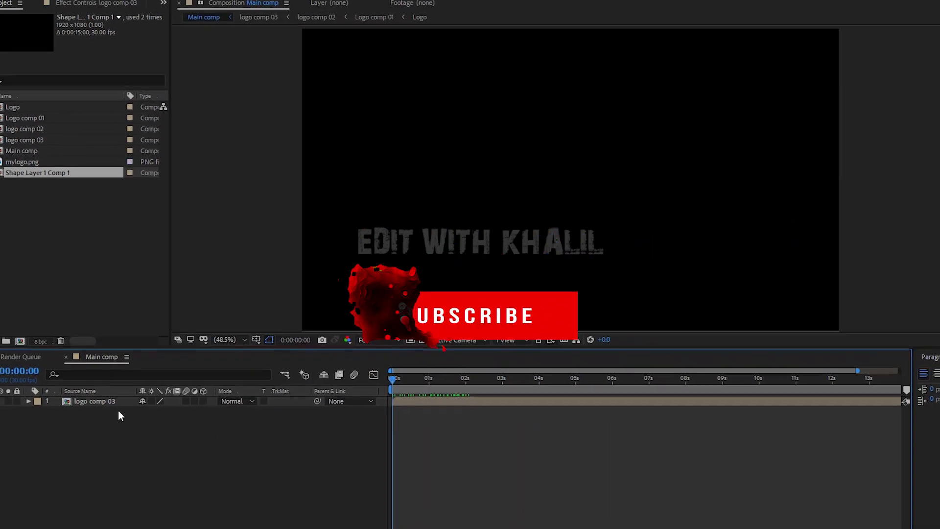
# - Create a new 1920 x 1080 composition named "Particles" at 30 fps with a 15-second duration
pyautogui.rightClick(65, 229)
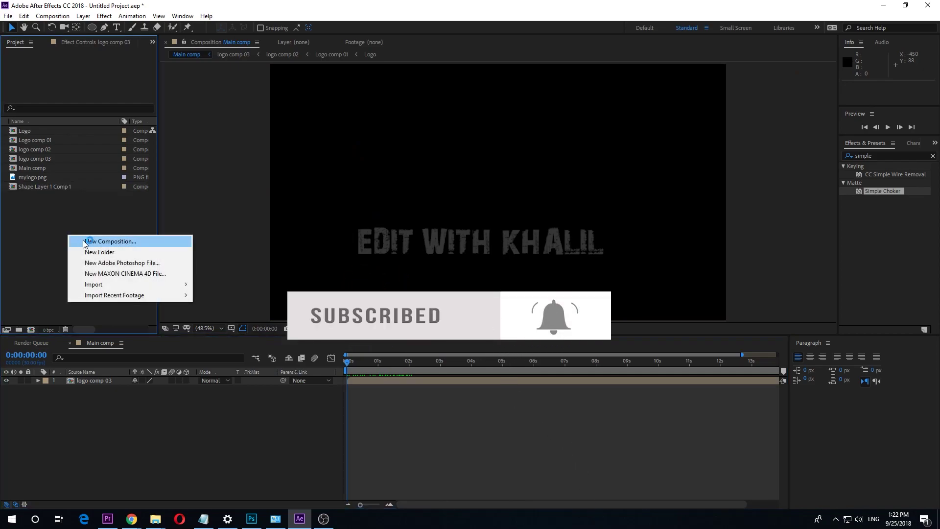
pyautogui.click(110, 240)
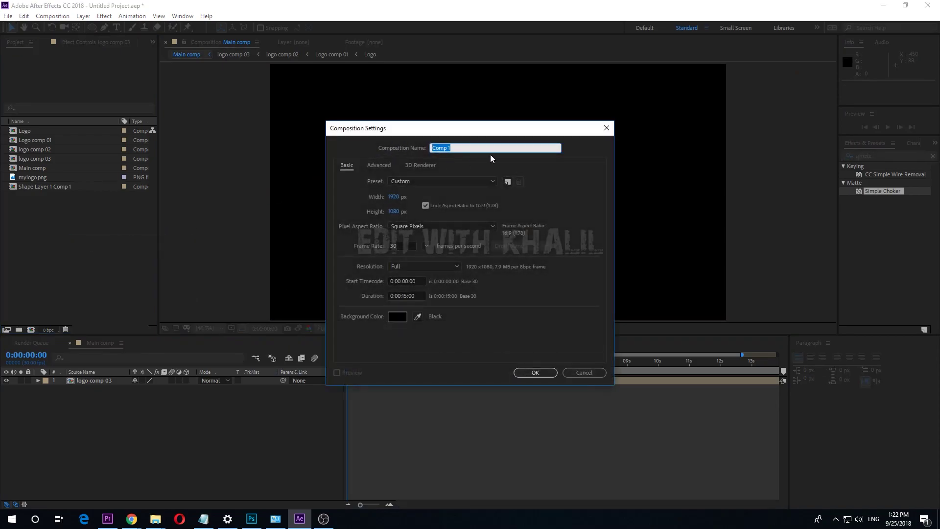
pyautogui.write('Particles')
pyautogui.click(547, 373)
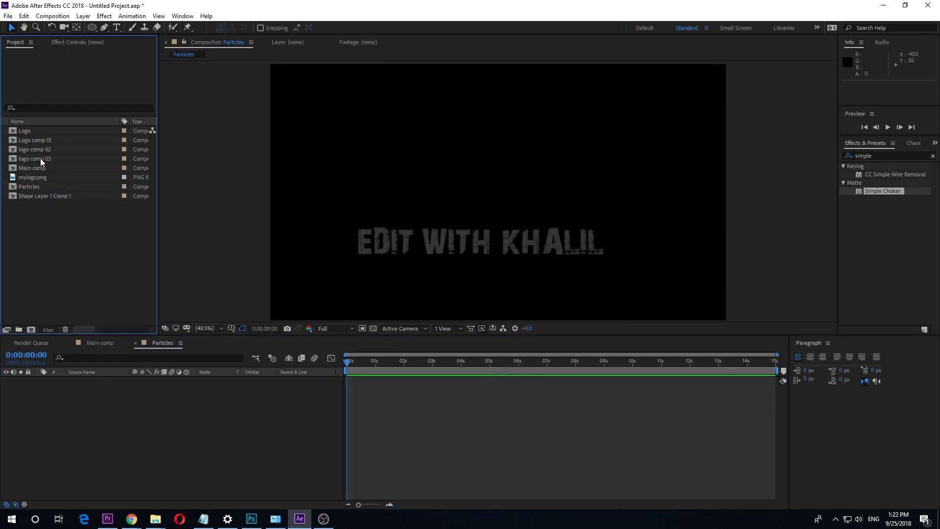
# - Add logo comp 03 to the Particles composition as a 3D layer and hide it
pyautogui.click(24, 160)
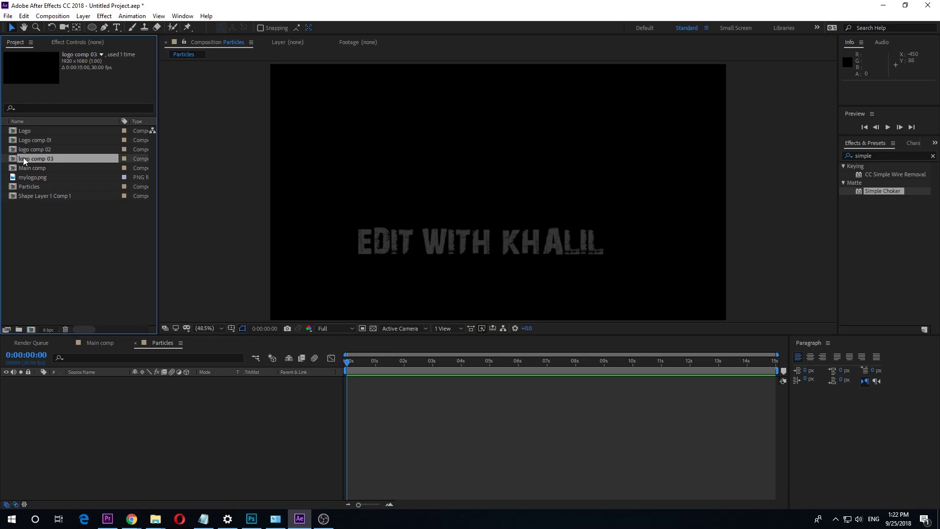
pyautogui.moveTo(27, 161); pyautogui.dragTo(75, 419)
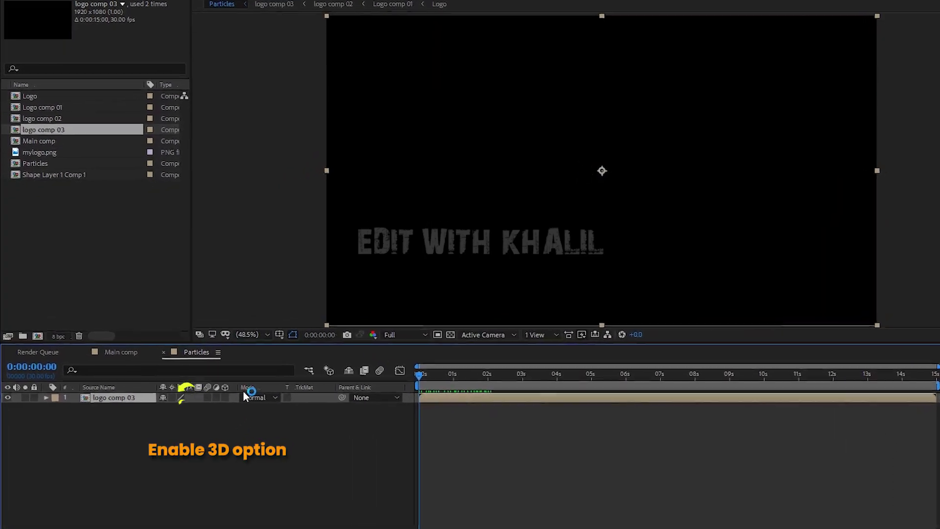
pyautogui.click(187, 380)
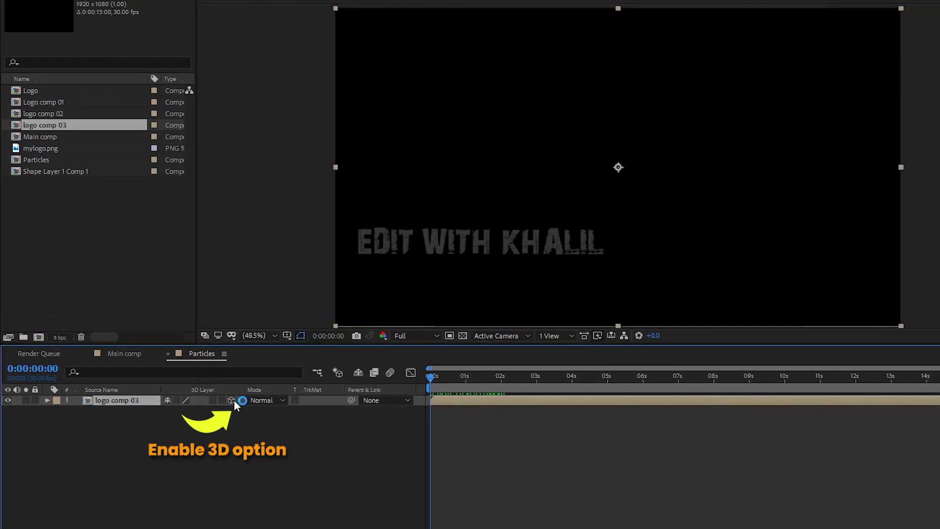
pyautogui.click(470, 378)
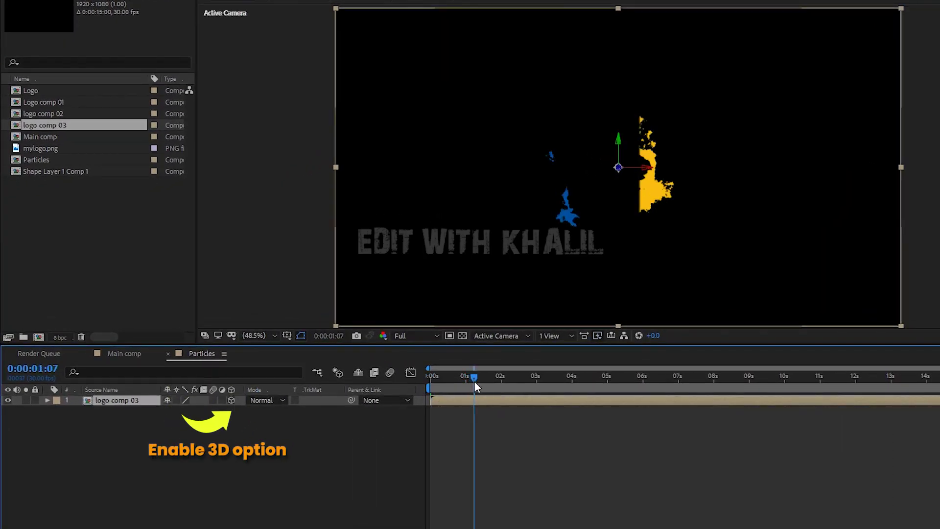
pyautogui.moveTo(470, 382); pyautogui.dragTo(503, 377)
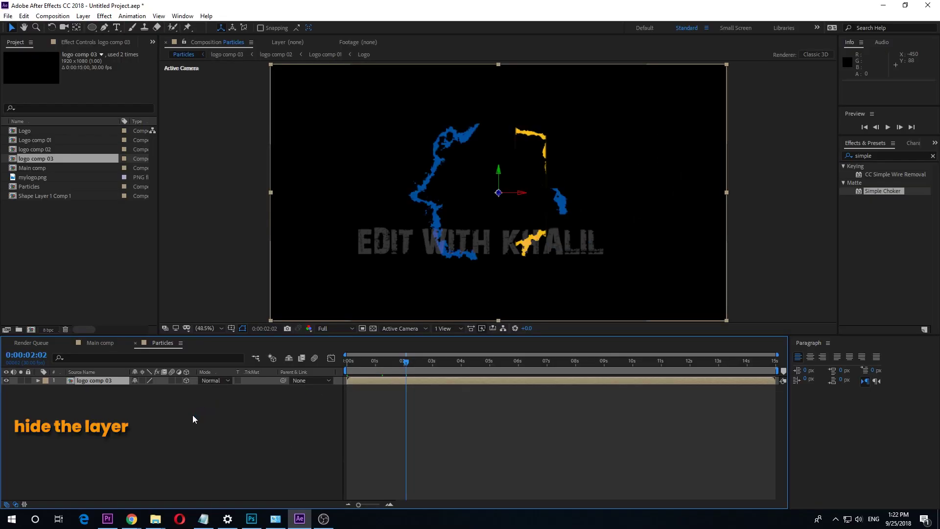
pyautogui.click(6, 380)
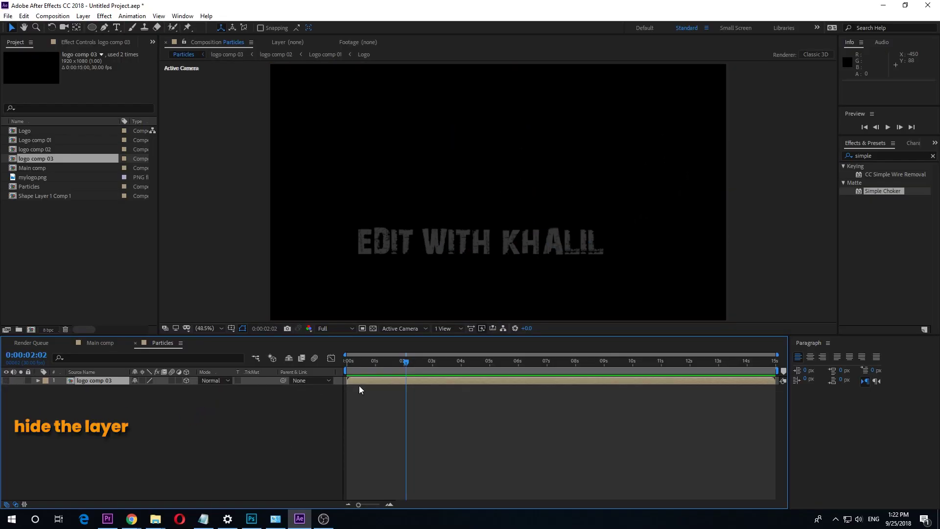
# - Create a 1920 x 1080 black solid named "Particles" in the Particles composition
pyautogui.rightClick(235, 416)
pyautogui.moveTo(279, 315)
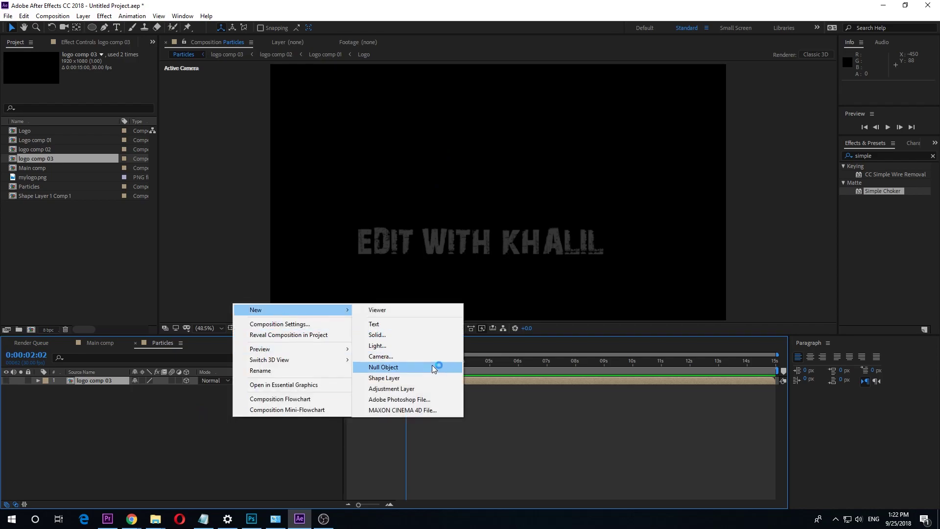
pyautogui.click(384, 336)
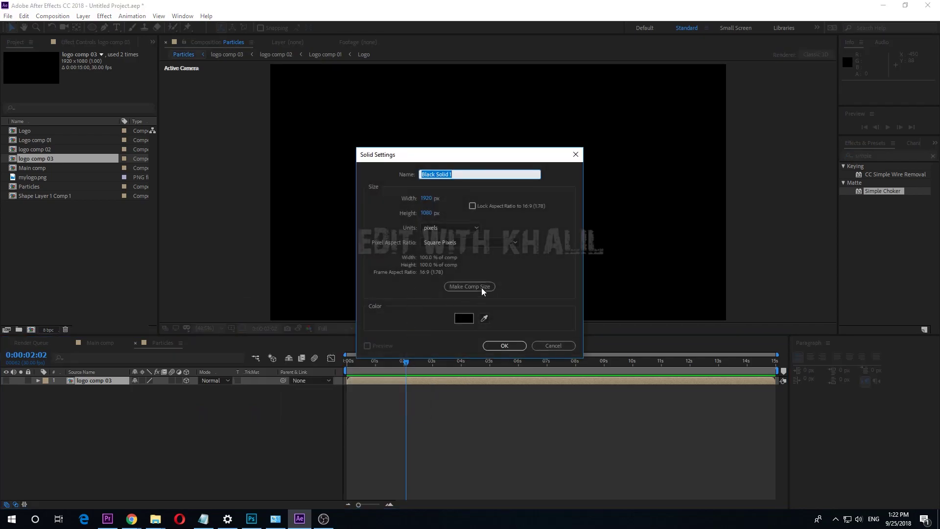
pyautogui.write('Particles')
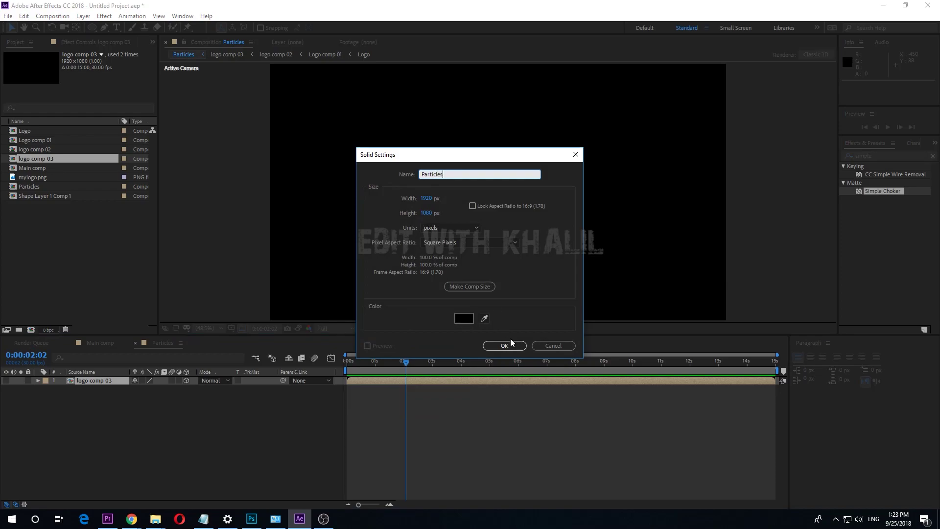
pyautogui.click(504, 345)
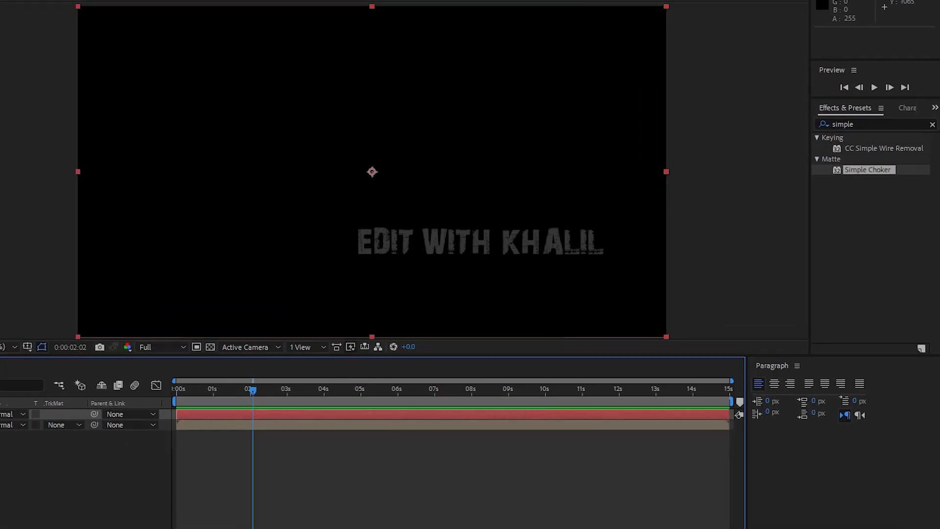
# - Find the Trapcode Particular effect and apply it to the Particles solid
pyautogui.click(888, 156)
pyautogui.write('partic')
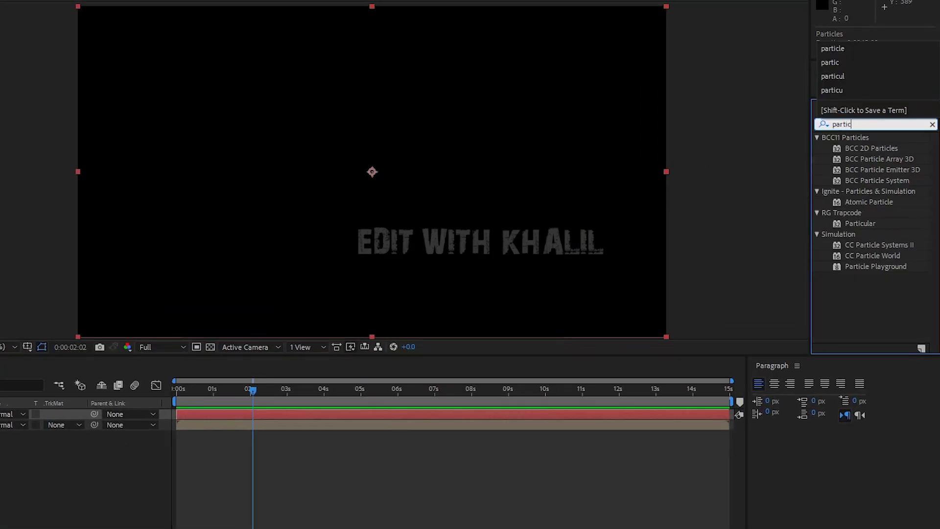
pyautogui.write('l')
pyautogui.press('BackSpace')
pyautogui.click(861, 223)
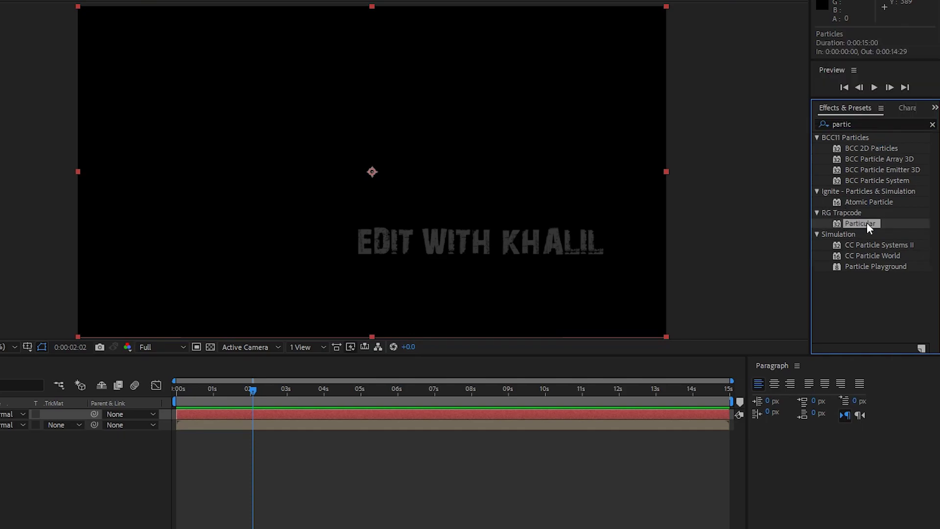
pyautogui.moveTo(867, 223); pyautogui.dragTo(0, 415)
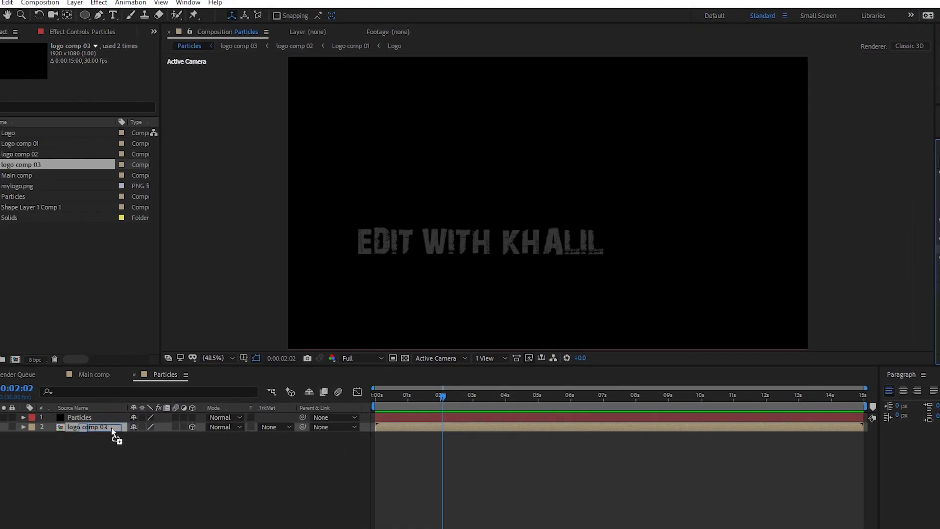
pyautogui.moveTo(113, 418); pyautogui.dragTo(112, 417)
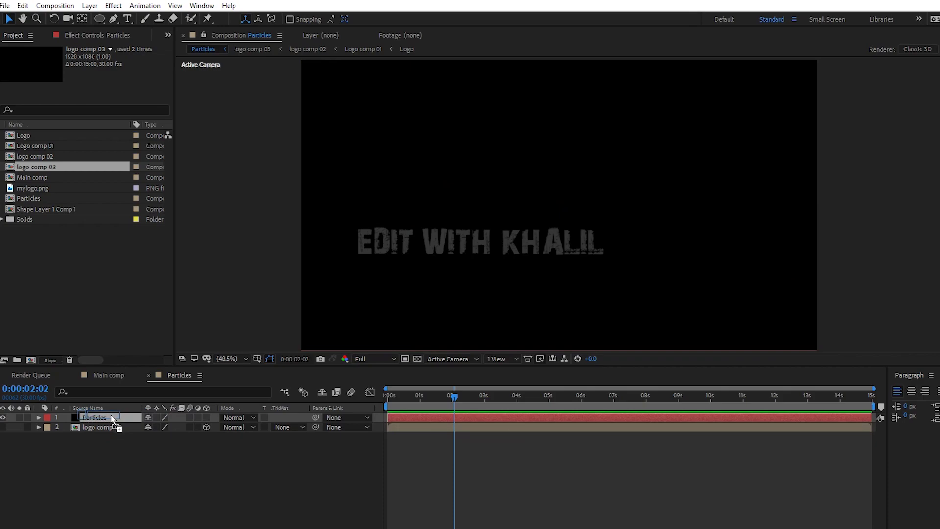
pyautogui.moveTo(111, 415); pyautogui.dragTo(109, 417)
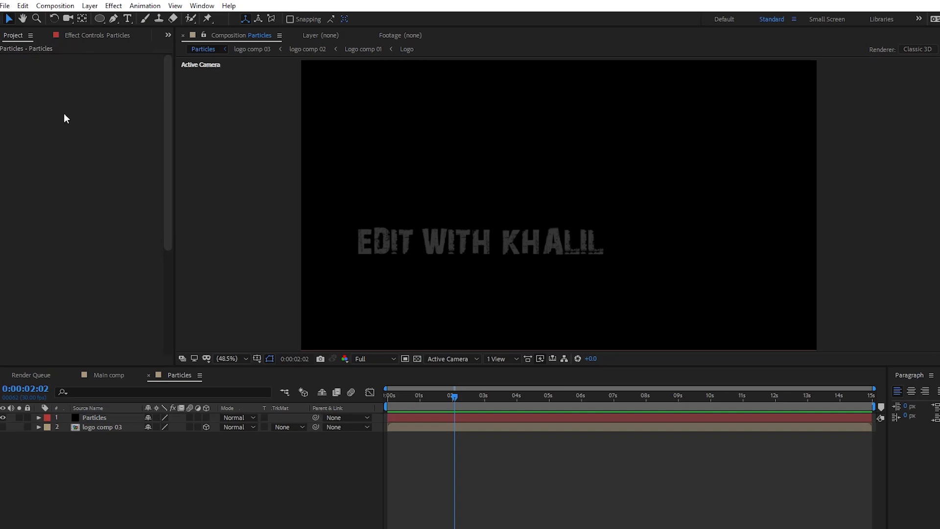
pyautogui.click(96, 417)
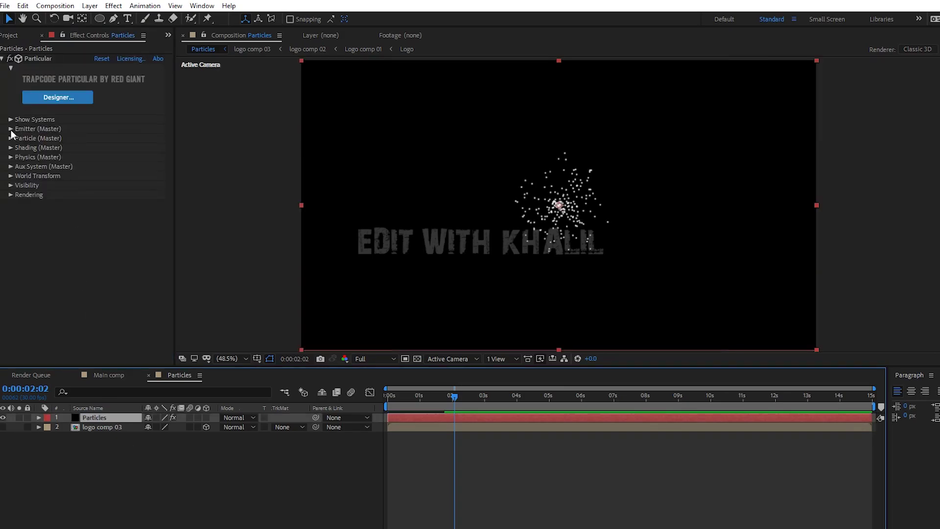
# - Set Particular's emitter to Layer type with 450000 particles/sec, velocity 0 and velocity random 0
pyautogui.click(11, 129)
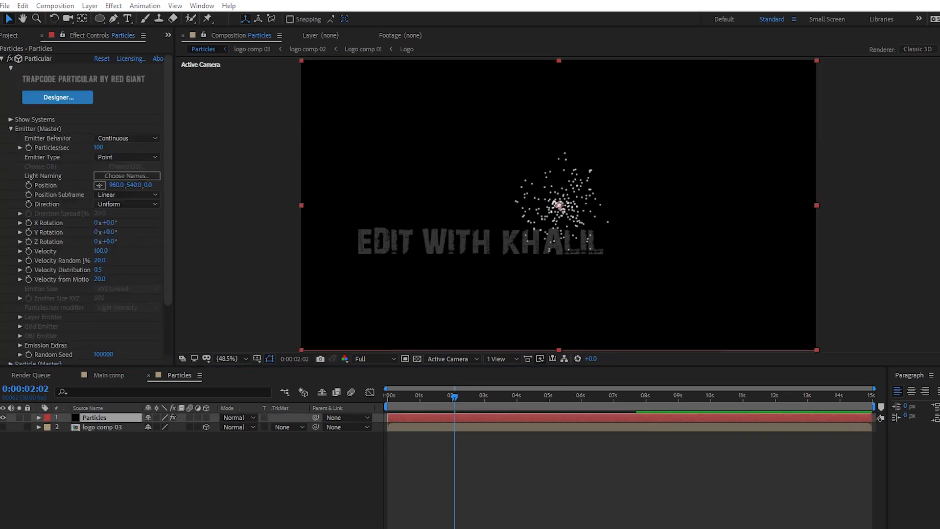
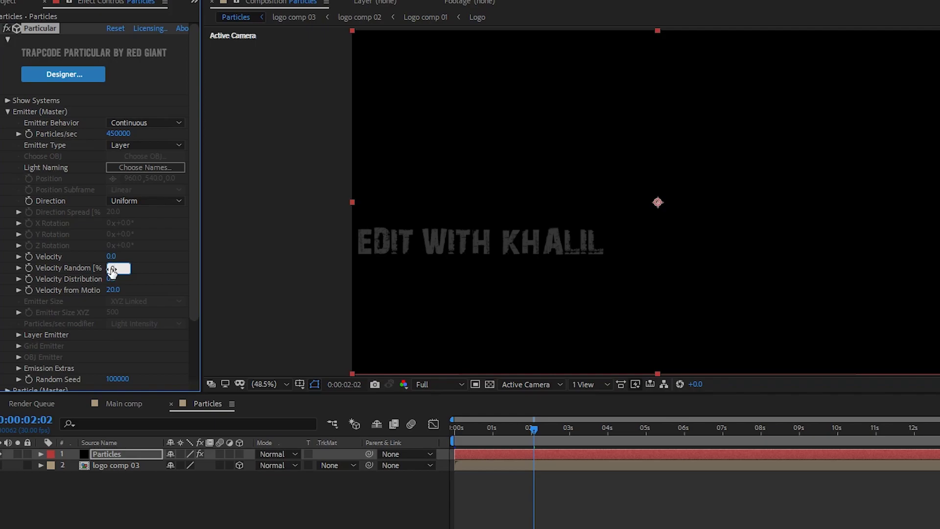
pyautogui.press('Return')
# - Set the Layer Emitter to logo comp 03 with Particle Birth Time sampling and RGB - XYZ Velocity + Col usage
pyautogui.click(18, 335)
pyautogui.scroll(-3, 51, 312)
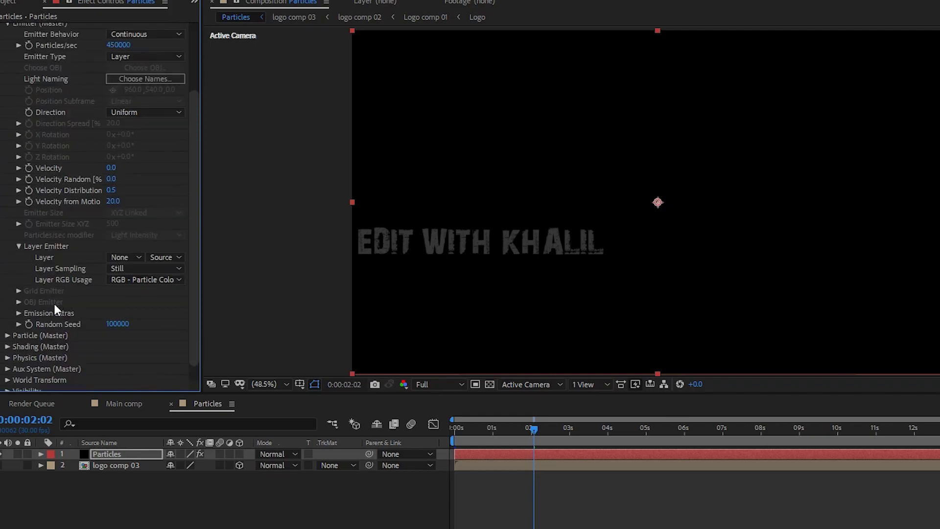
pyautogui.click(128, 257)
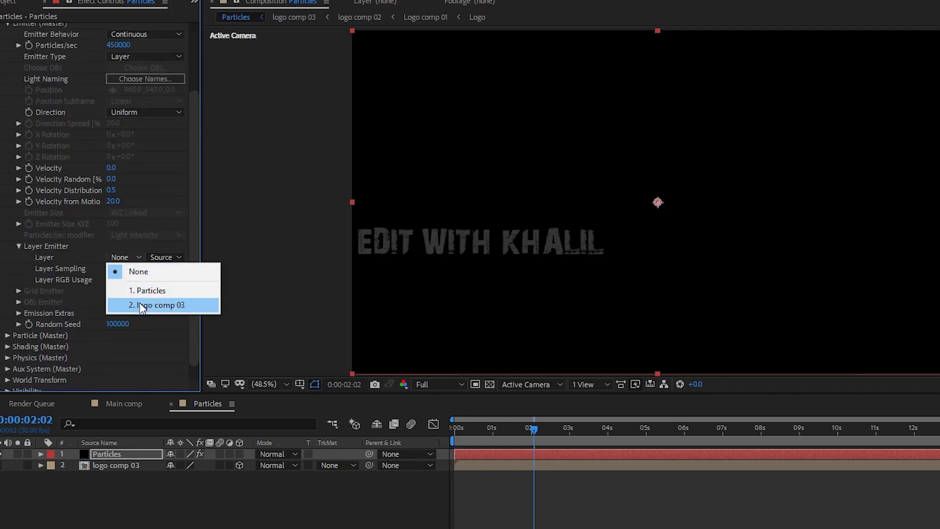
pyautogui.click(140, 305)
pyautogui.click(148, 269)
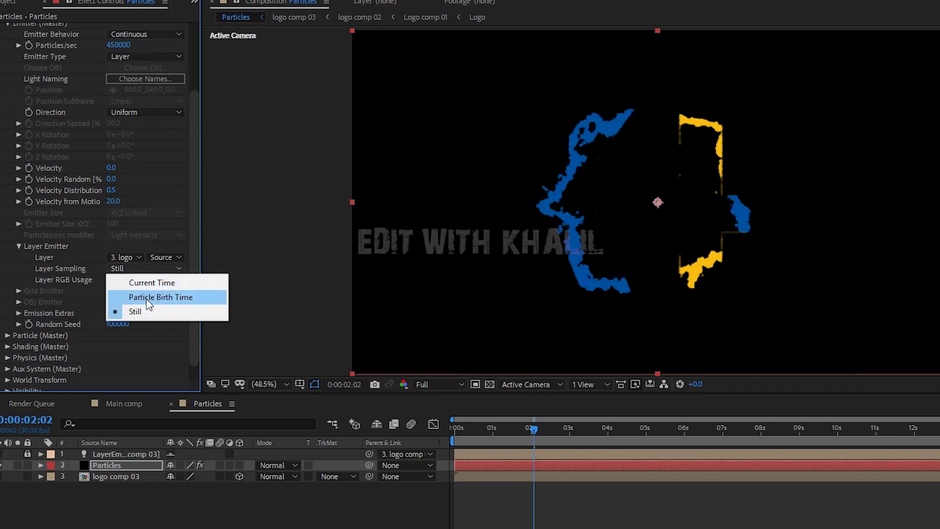
pyautogui.click(147, 299)
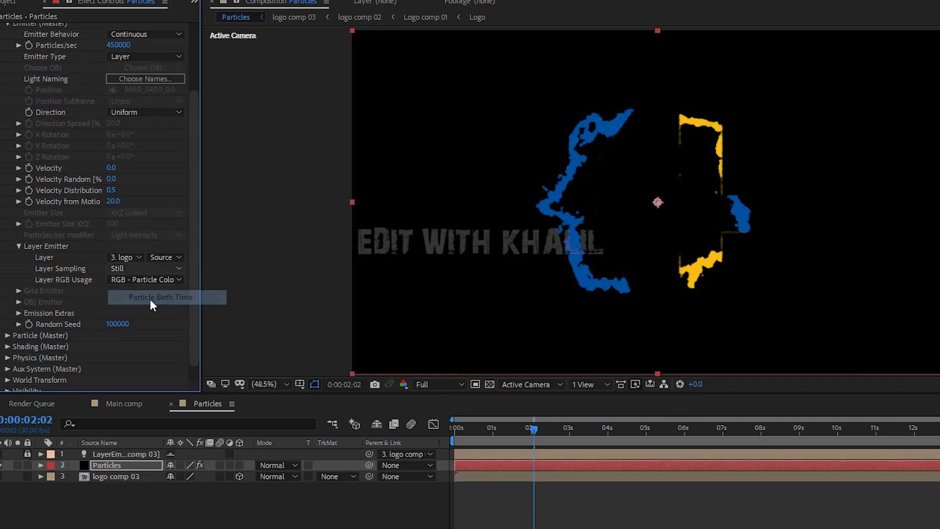
pyautogui.click(178, 277)
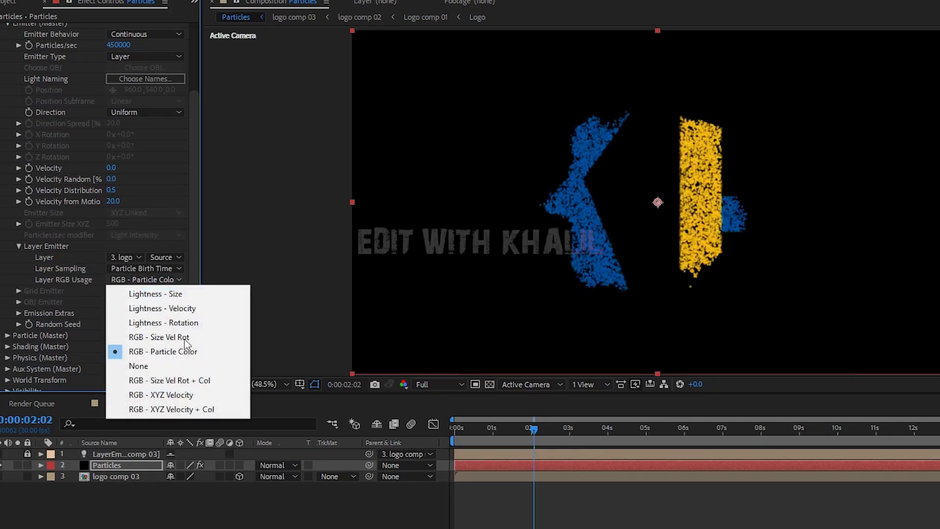
pyautogui.click(209, 409)
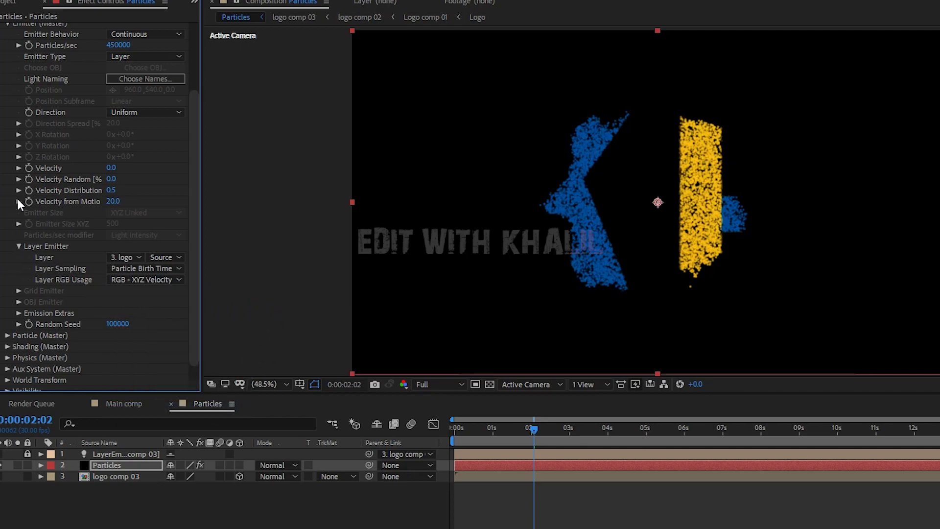
pyautogui.scroll(5, 25, 107)
pyautogui.click(8, 109)
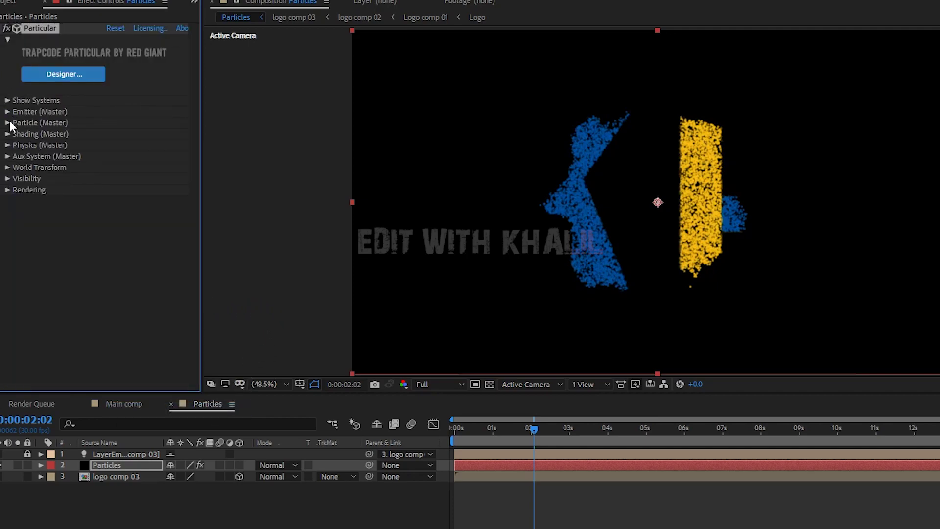
# - Set the particle life to 2 seconds with a life random of 1%
pyautogui.click(8, 123)
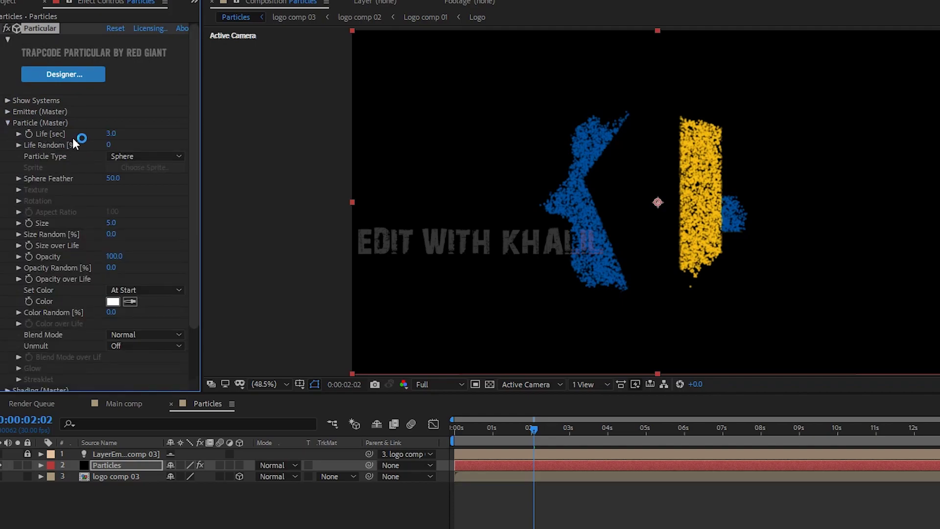
pyautogui.click(111, 135)
pyautogui.write('2')
pyautogui.press('Return')
pyautogui.click(109, 145)
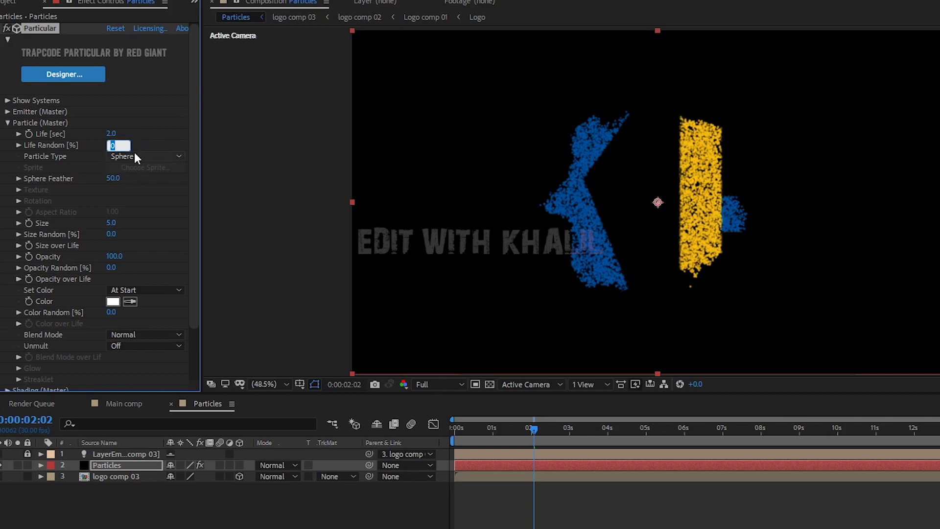
pyautogui.write('1')
pyautogui.press('Return')
# - Reduce the particles' sphere feather to 0 and set their size random to 100%
pyautogui.moveTo(79, 177); pyautogui.dragTo(39, 177)
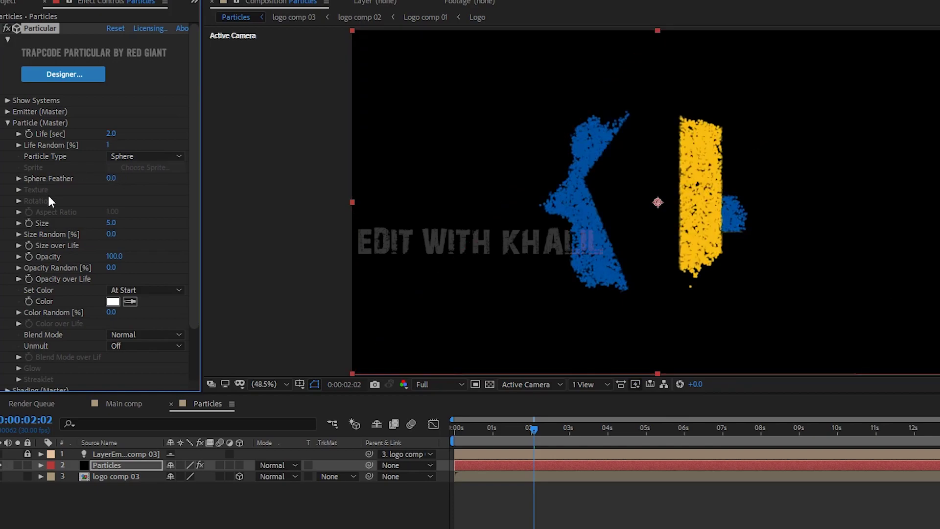
pyautogui.click(111, 234)
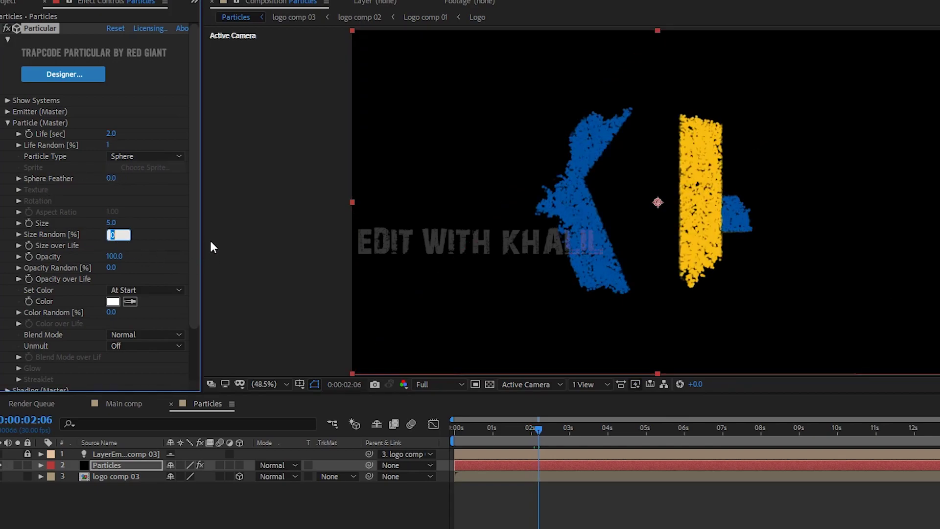
pyautogui.write('100')
pyautogui.press('Return')
pyautogui.click(7, 123)
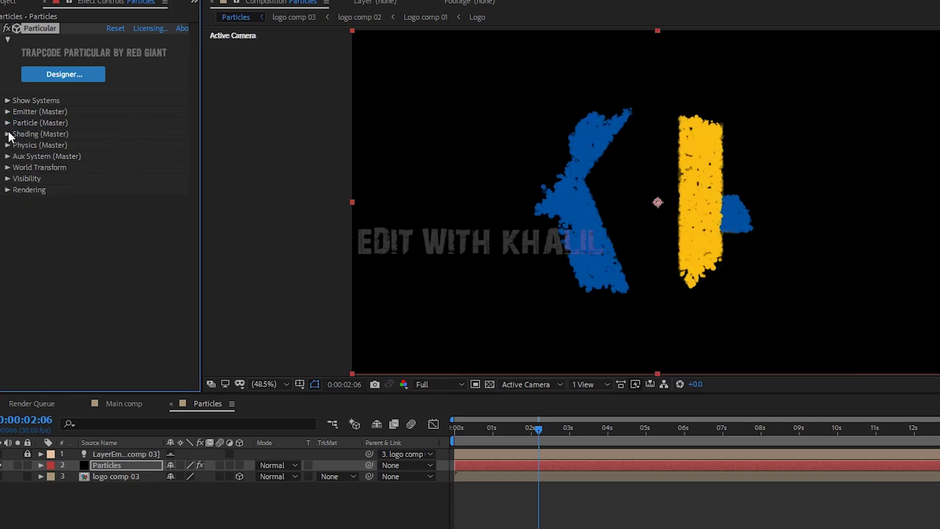
# - Turn on Particular's shadowlets for both the main and aux particles
pyautogui.click(7, 133)
pyautogui.click(180, 244)
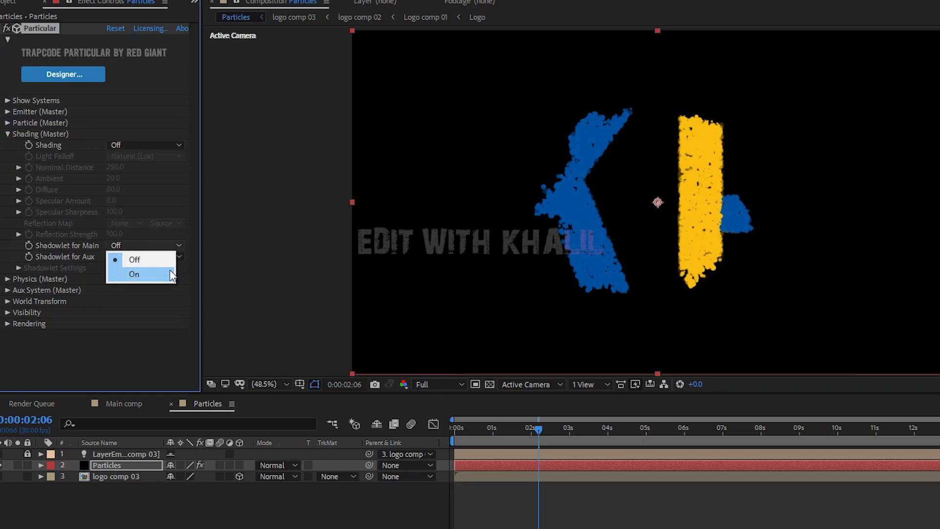
pyautogui.click(157, 274)
pyautogui.click(173, 257)
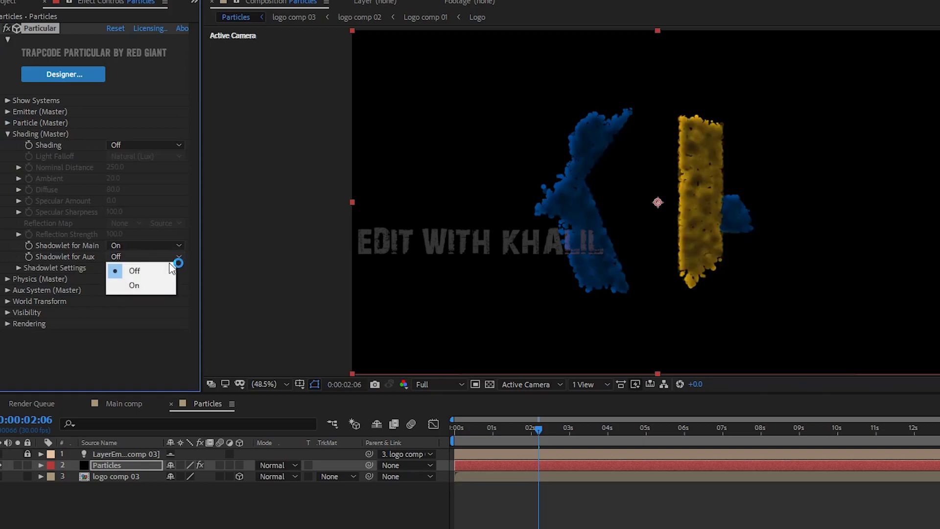
pyautogui.click(157, 288)
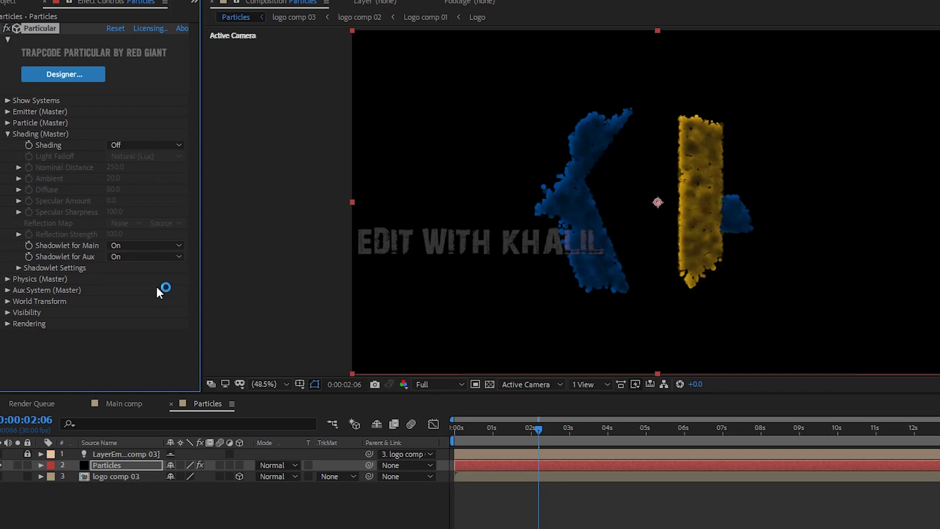
pyautogui.click(8, 134)
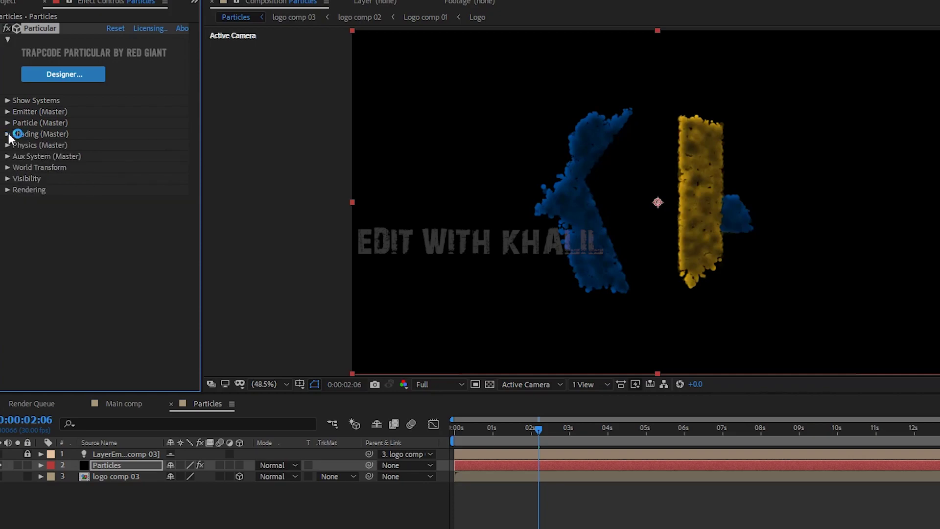
# - Set the Affect Position of Particular's air physics turbulence field to 40
pyautogui.click(8, 146)
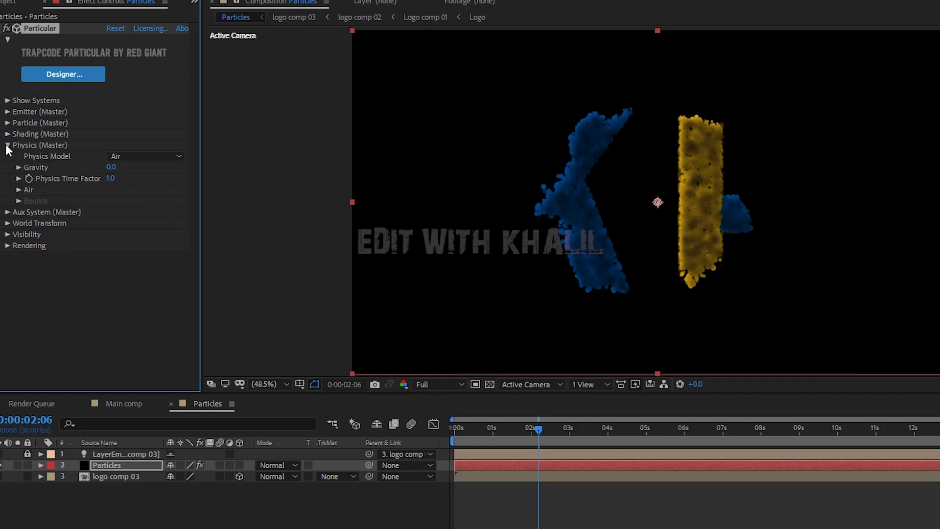
pyautogui.click(19, 190)
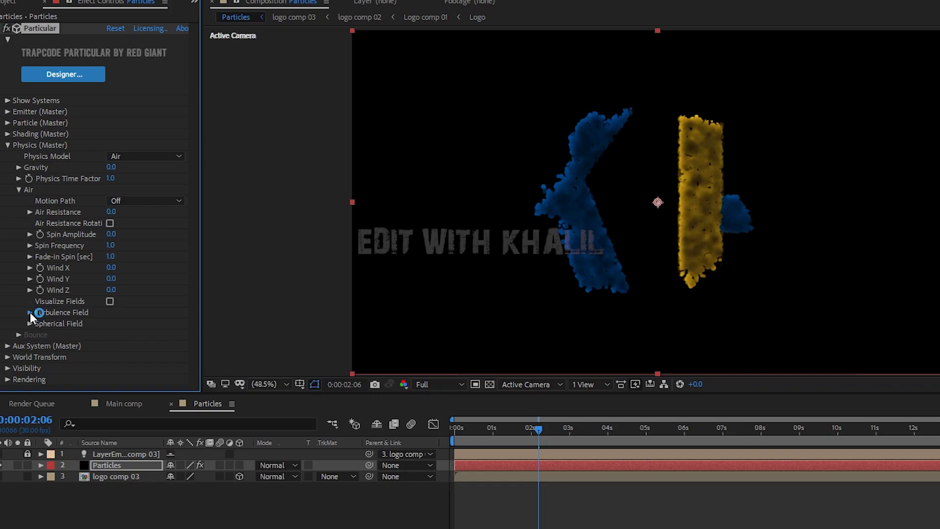
pyautogui.click(31, 312)
pyautogui.scroll(-3, 74, 278)
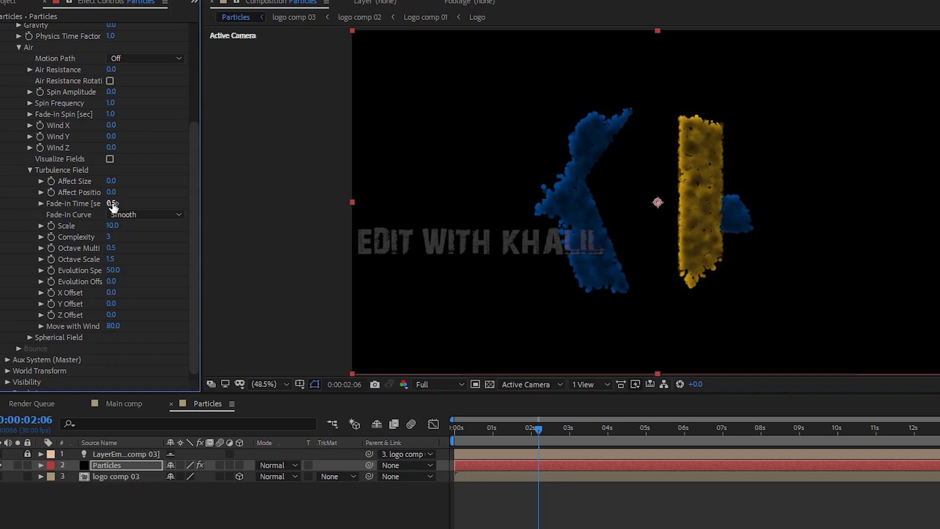
pyautogui.write('40')
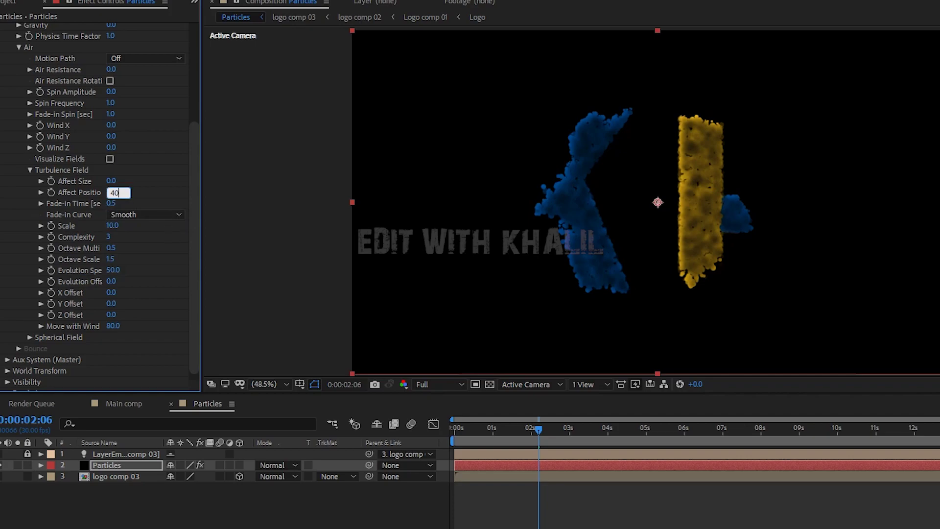
pyautogui.press('Return')
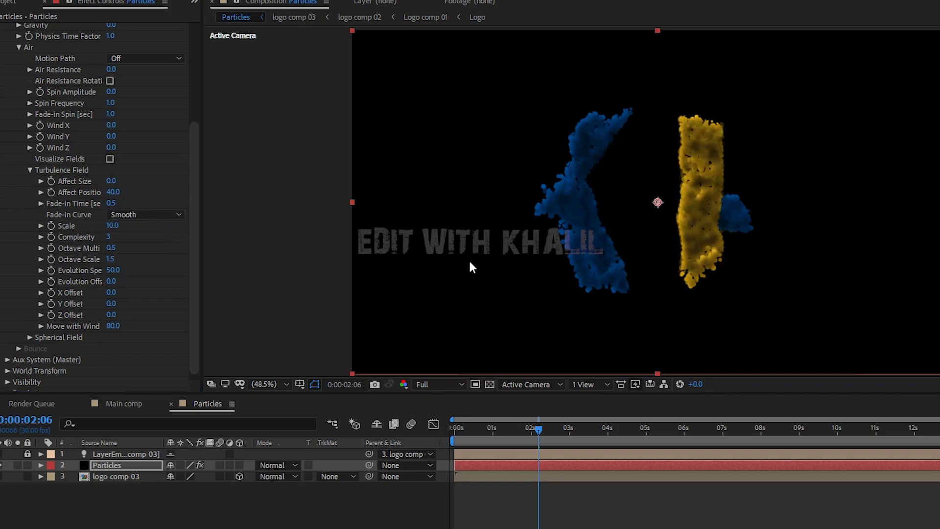
pyautogui.scroll(3, 13, 83)
pyautogui.click(9, 88)
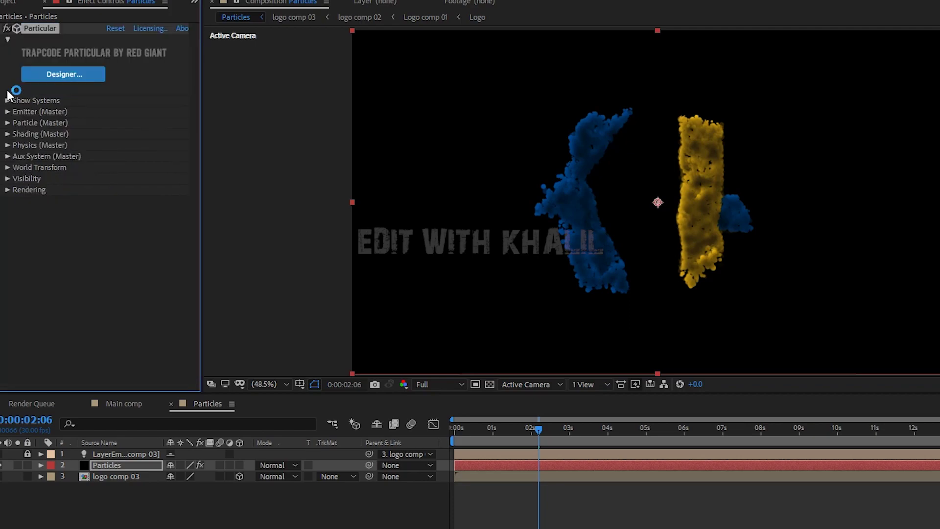
# - Make Particular's aux system emit continuously with a particle velocity of 11
pyautogui.click(7, 156)
pyautogui.scroll(-2, 8, 157)
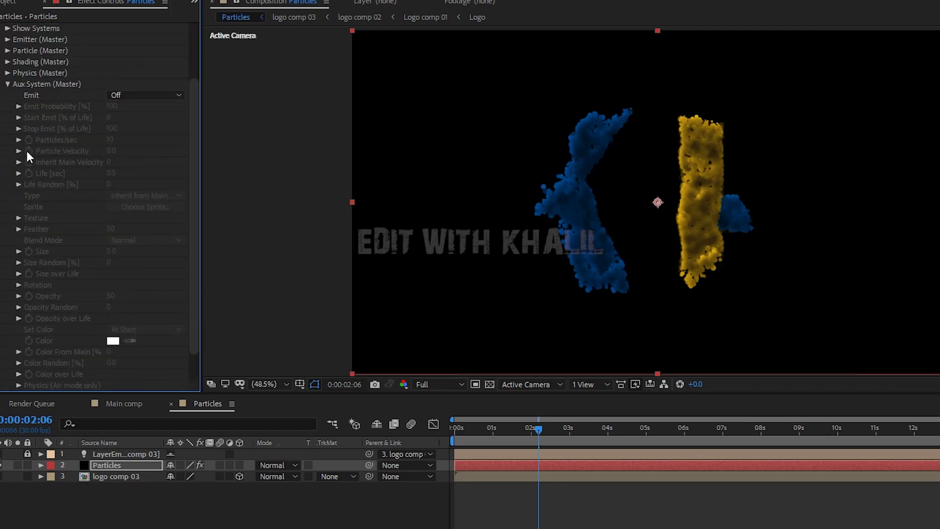
pyautogui.click(123, 94)
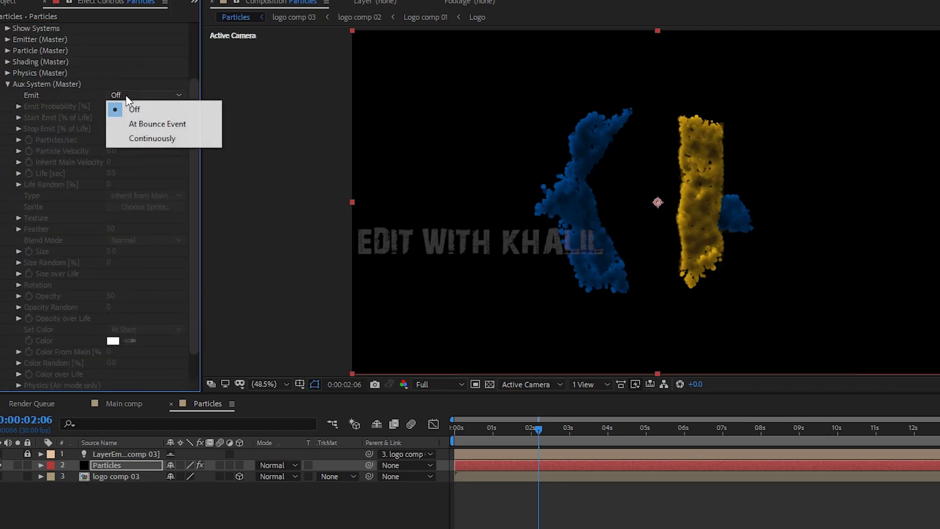
pyautogui.click(144, 138)
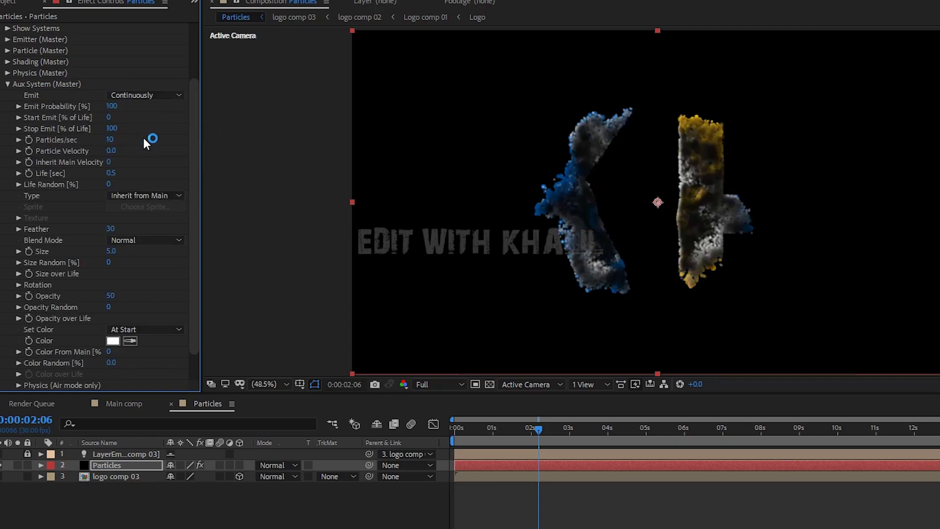
pyautogui.click(110, 150)
pyautogui.write('11')
pyautogui.press('Return')
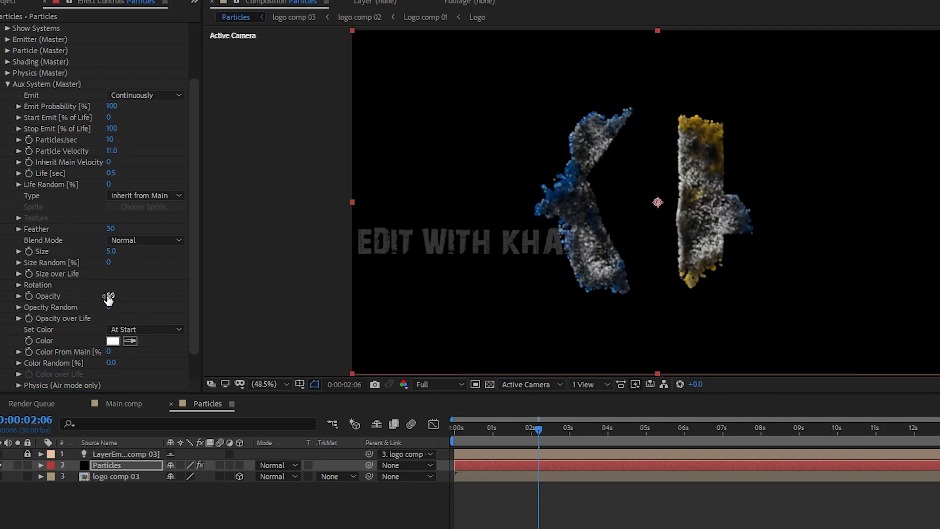
# - Set the aux particles' opacity and Color From Main to 100 and their feather to 0, and preview the animation
pyautogui.moveTo(108, 297); pyautogui.dragTo(194, 288)
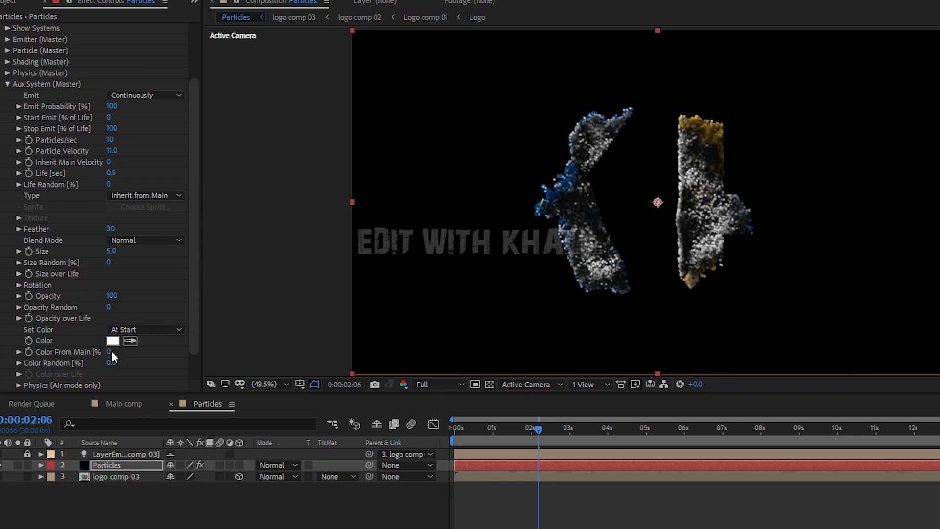
pyautogui.moveTo(109, 352); pyautogui.dragTo(214, 352)
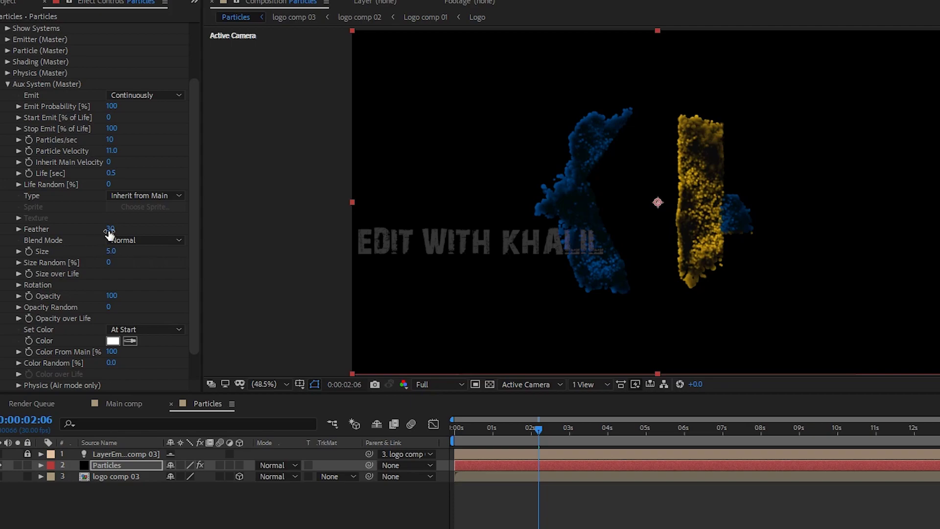
pyautogui.moveTo(116, 227); pyautogui.dragTo(25, 212)
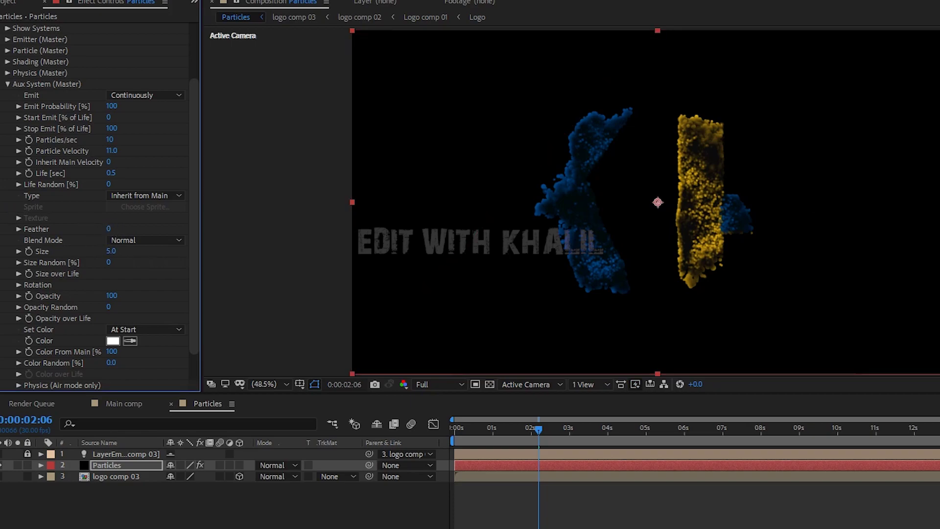
pyautogui.press('space')
# - Set the turbulence position in the aux system's air-mode physics to 265
pyautogui.scroll(-2, 31, 360)
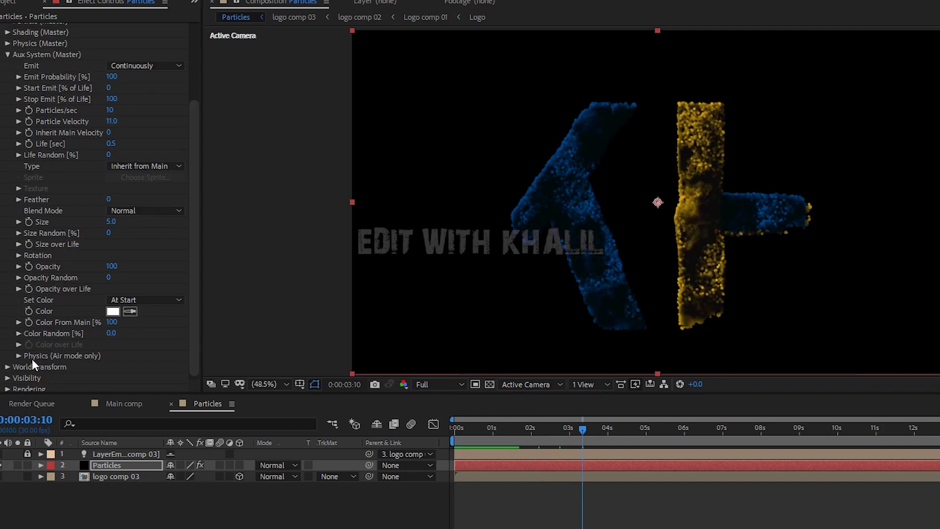
pyautogui.click(20, 356)
pyautogui.scroll(-3, 60, 330)
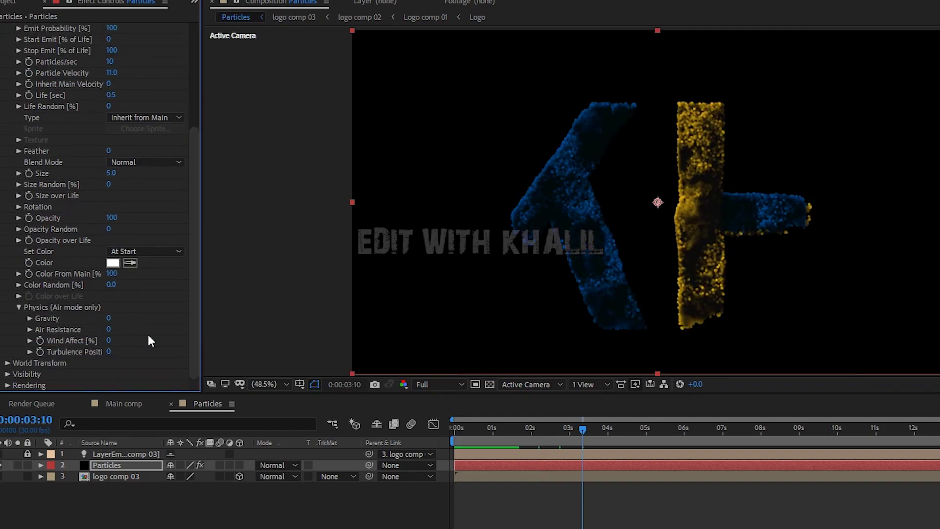
pyautogui.click(108, 352)
pyautogui.write('265')
pyautogui.press('Return')
# - Set the aux particles' life random to 100% and check the particle animation up to 0:00:04:01
pyautogui.click(110, 106)
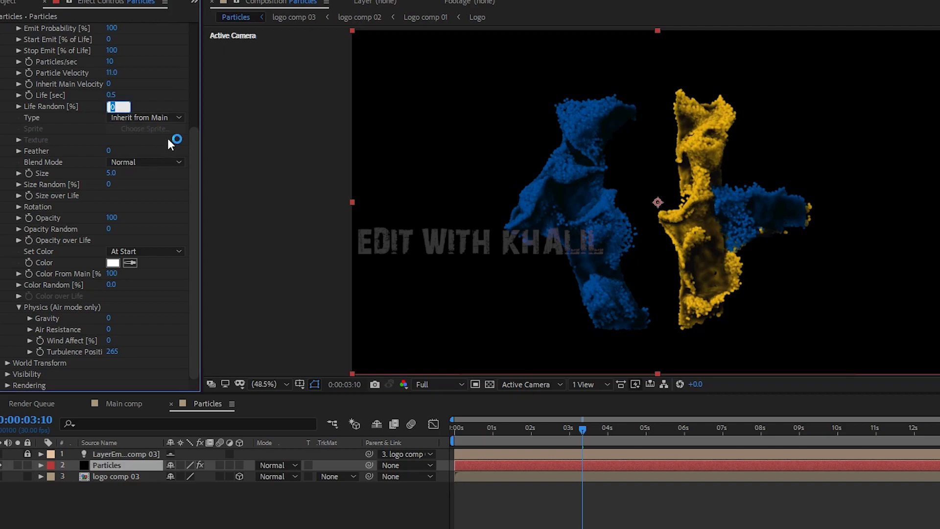
pyautogui.write('100')
pyautogui.press('Return')
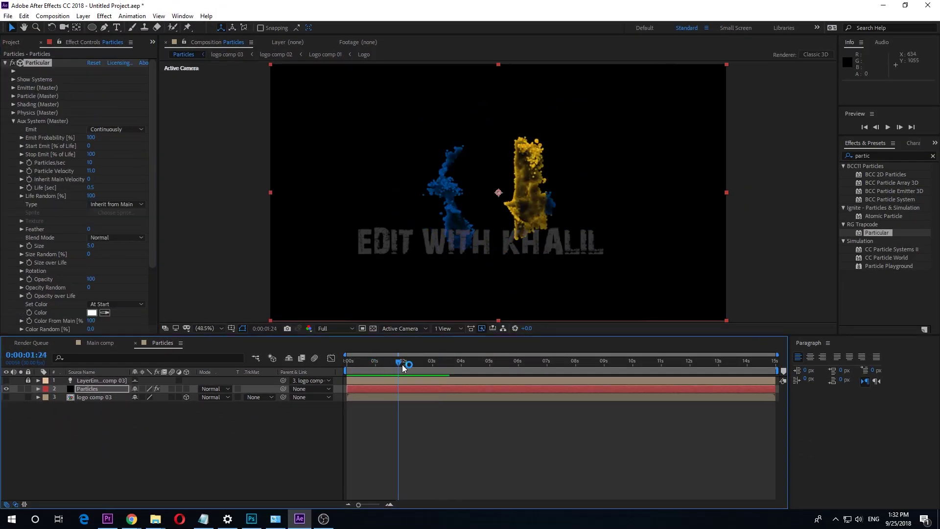
pyautogui.moveTo(402, 368); pyautogui.dragTo(462, 368)
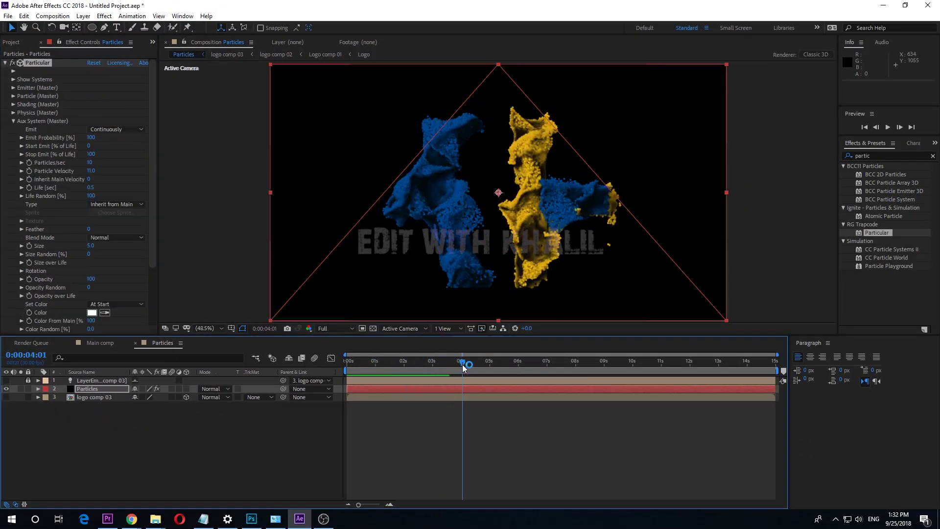
# - Find the CC Vector Blur effect and apply it to the Particles layer
pyautogui.click(888, 157)
pyautogui.doubleClick(854, 156)
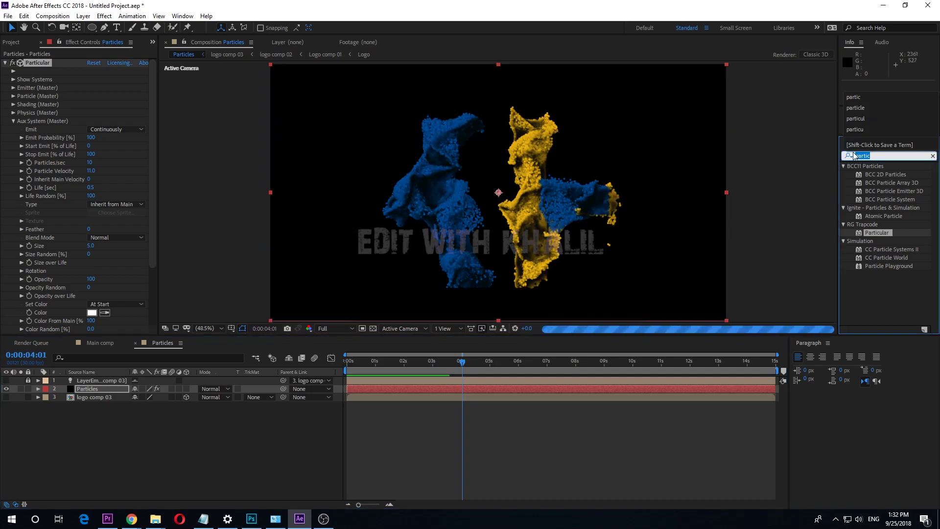
pyautogui.write('cc vecto')
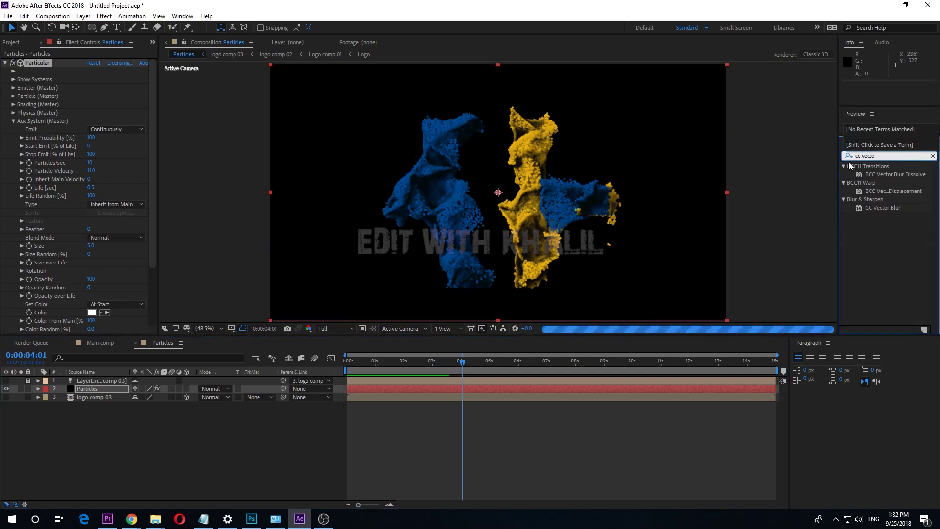
pyautogui.moveTo(878, 208); pyautogui.dragTo(98, 388)
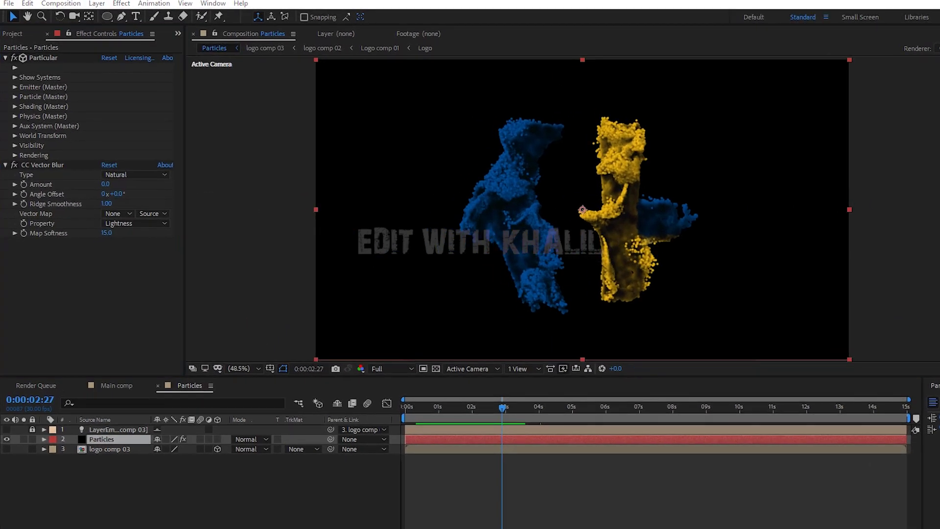
# - Set CC Vector Blur to the Perpendicular type with an amount of 11 and a map softness of 11
pyautogui.click(114, 203)
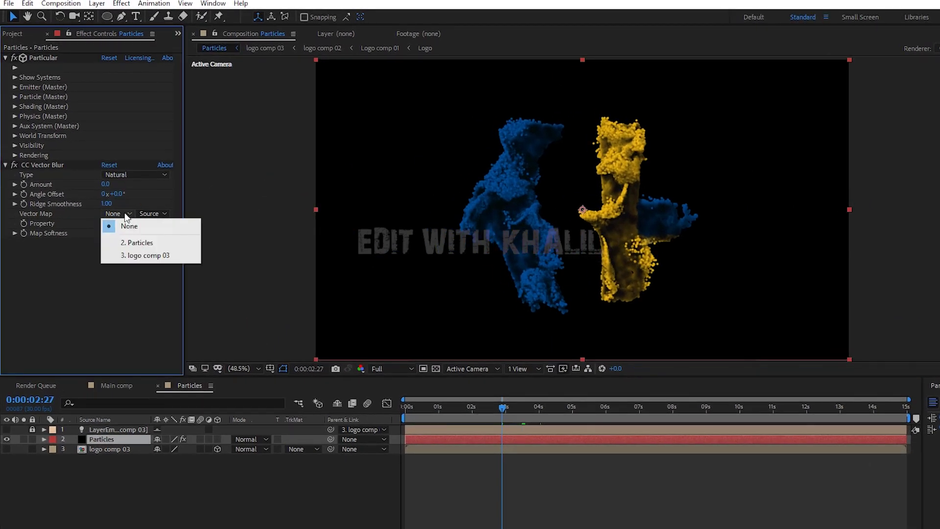
pyautogui.click(155, 255)
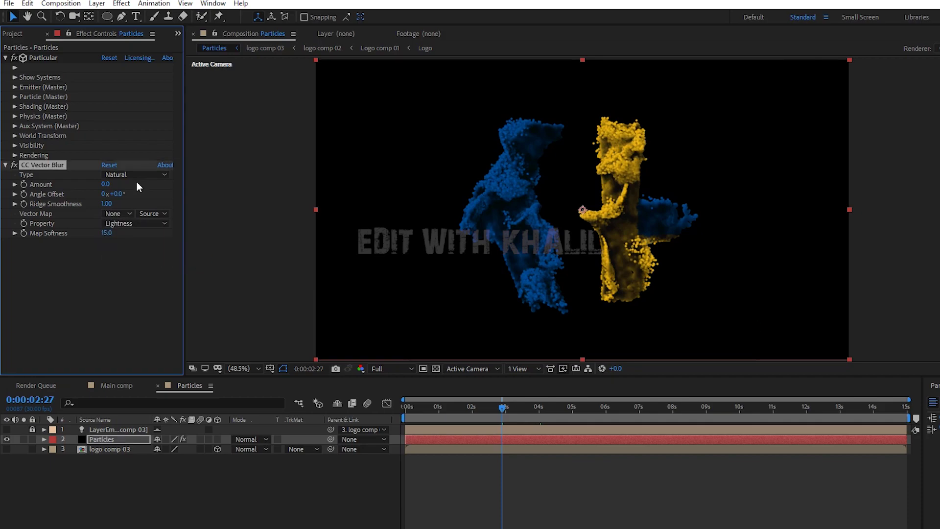
pyautogui.click(137, 176)
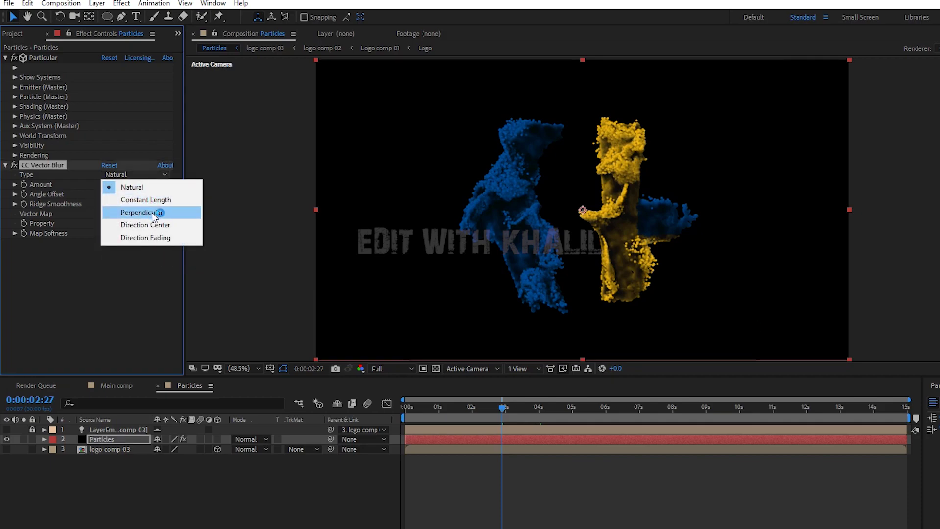
pyautogui.click(152, 214)
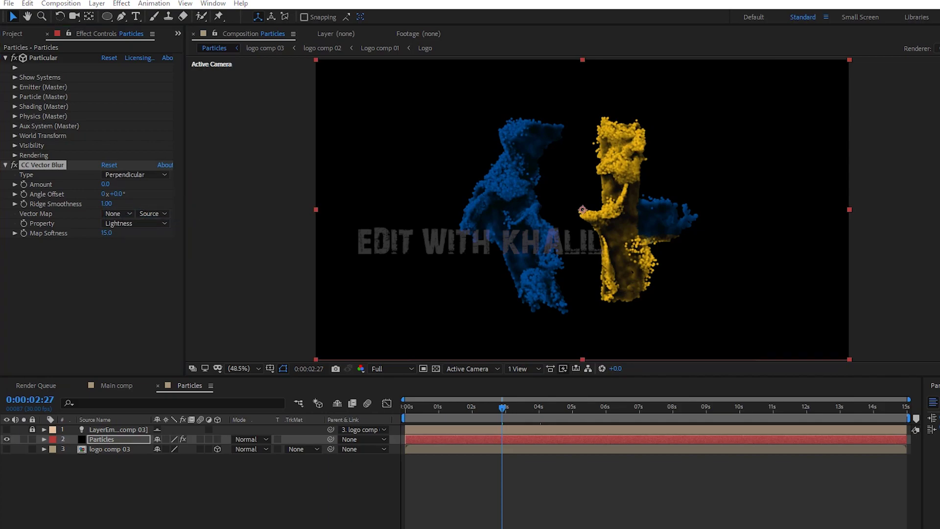
pyautogui.click(106, 184)
pyautogui.write('11')
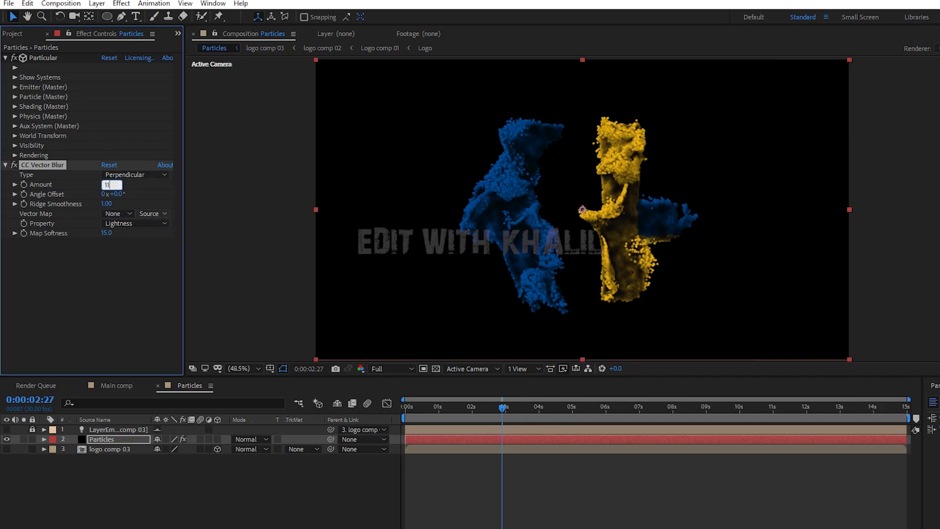
pyautogui.press('Return')
pyautogui.write('11')
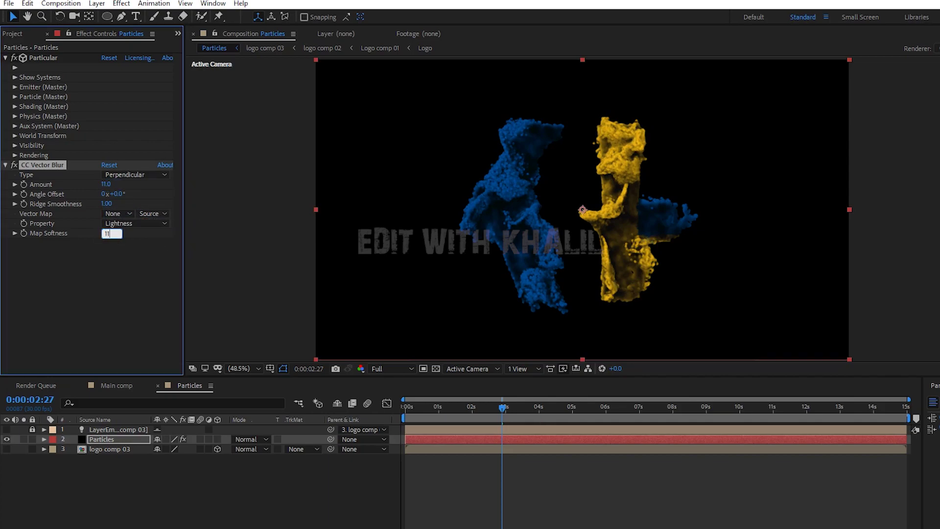
pyautogui.press('Return')
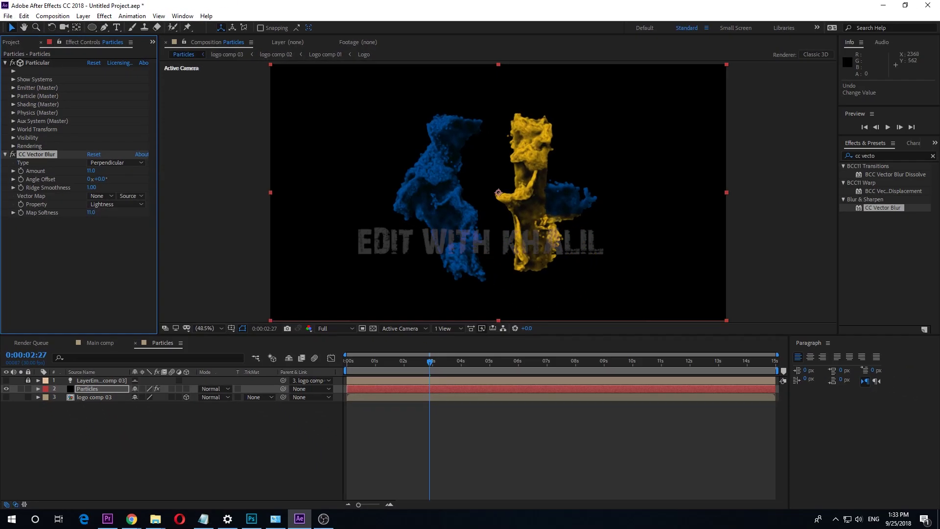
# - Apply the Blur & Sharpen category's Sharpen effect to the Particles layer with a sharpen amount of 180
pyautogui.click(907, 155)
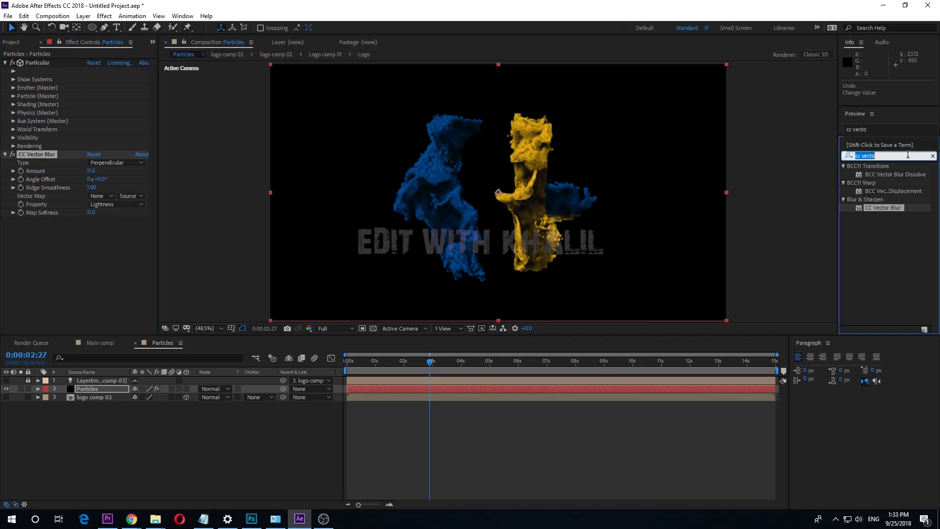
pyautogui.write('sharpe')
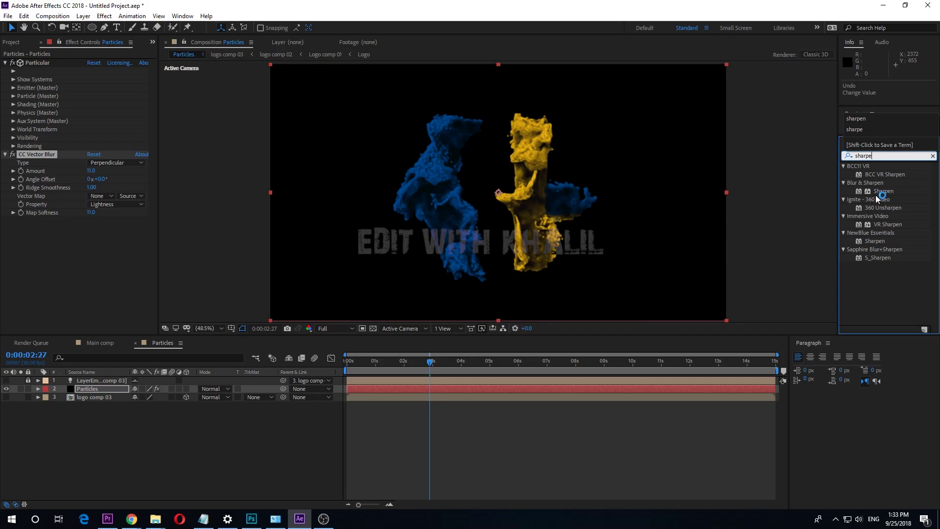
pyautogui.moveTo(883, 191); pyautogui.dragTo(255, 272)
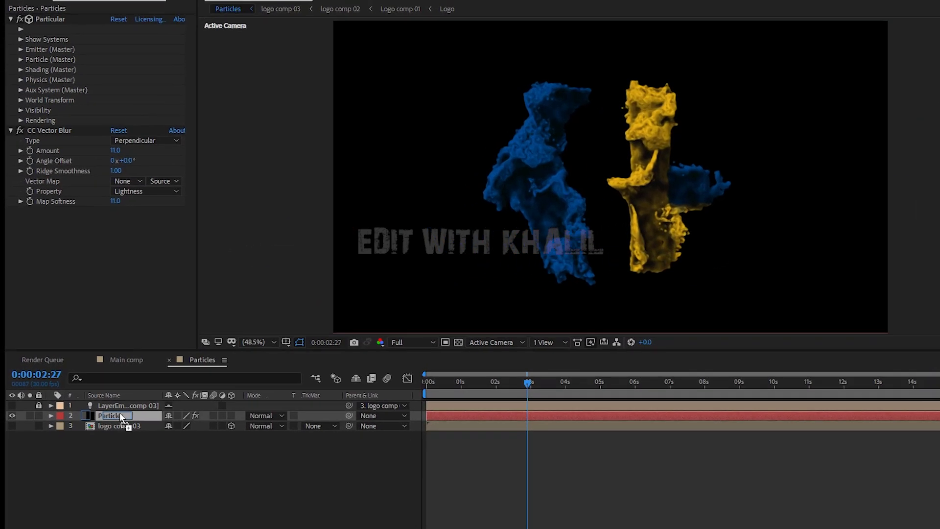
pyautogui.click(114, 222)
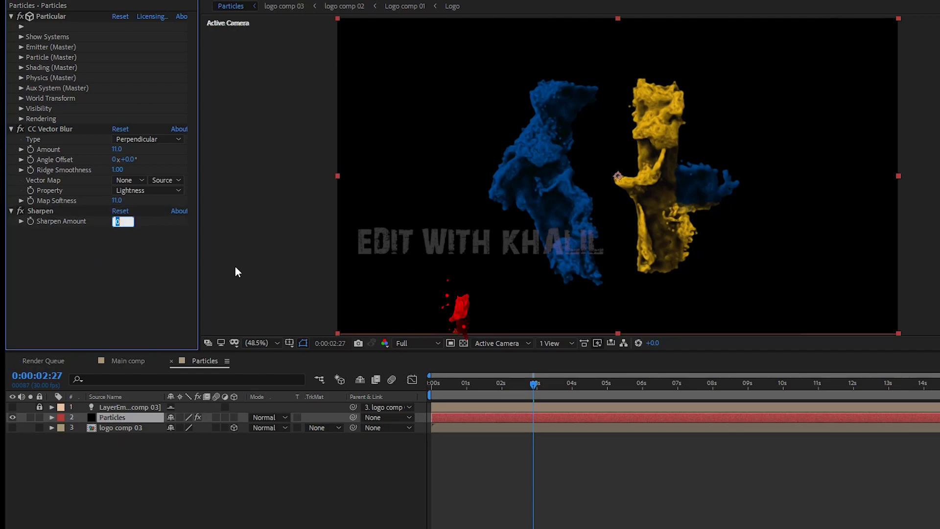
pyautogui.write('180')
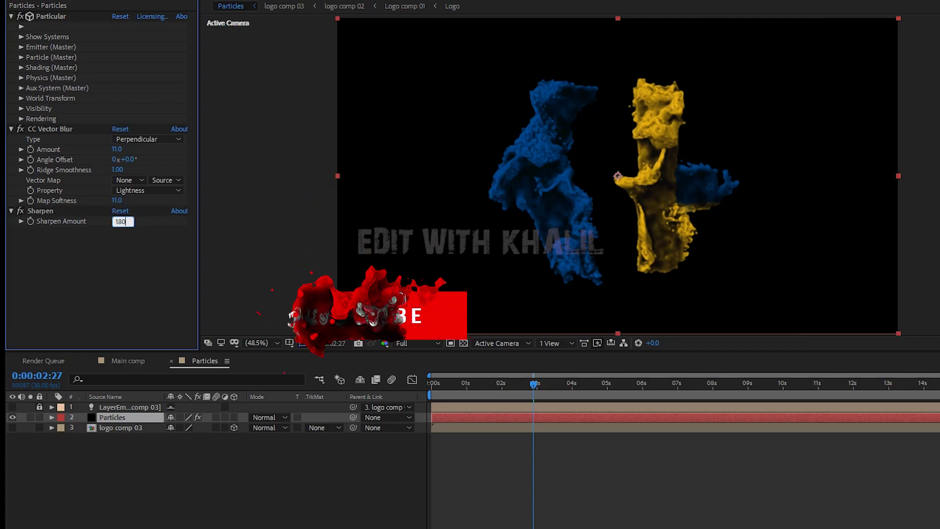
pyautogui.press('Return')
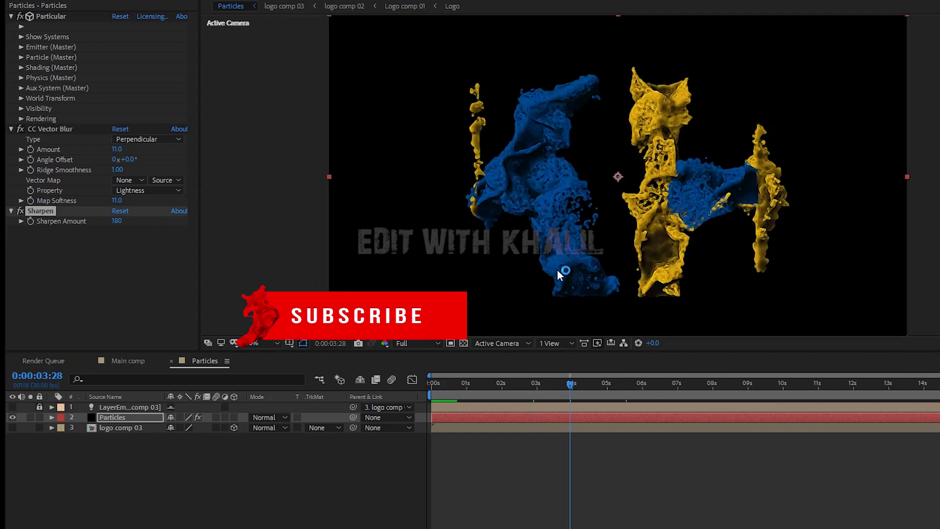
# - Create a black 1920 × 1080 solid named "Dust particles" in the Particles comp and place it at the top of the layer stack
pyautogui.rightClick(109, 484)
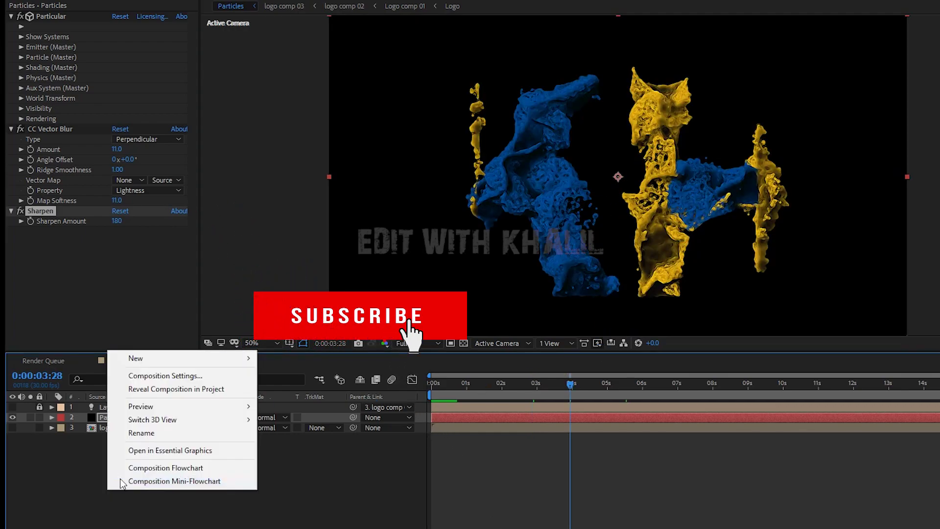
pyautogui.moveTo(140, 359)
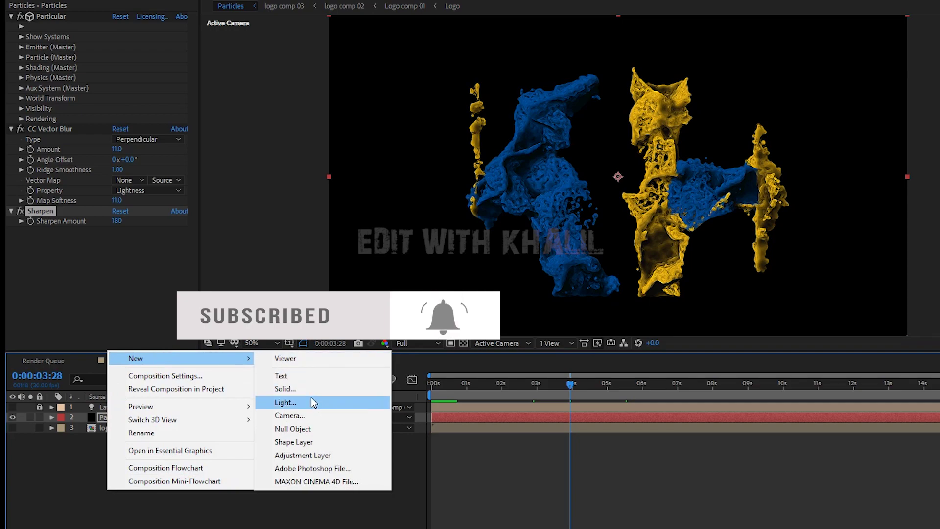
pyautogui.click(339, 389)
pyautogui.write('D')
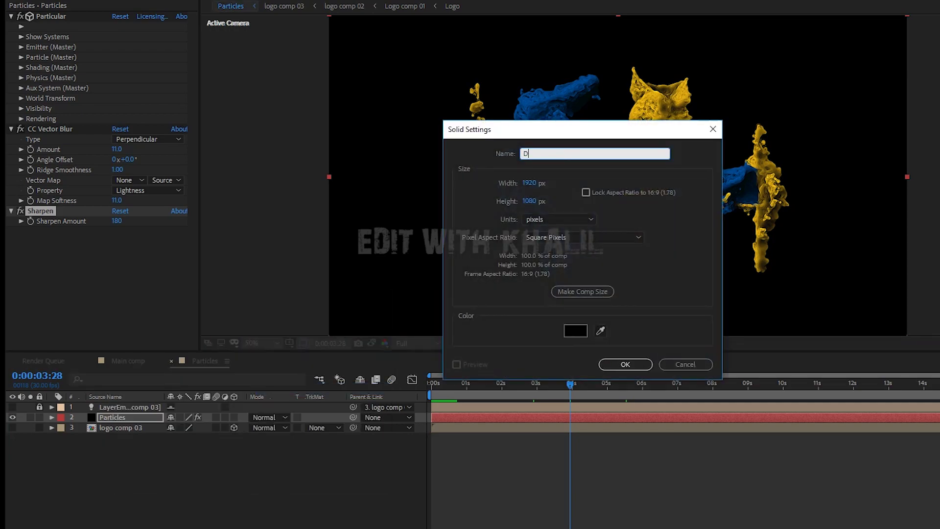
pyautogui.write('ust particles')
pyautogui.press('Return')
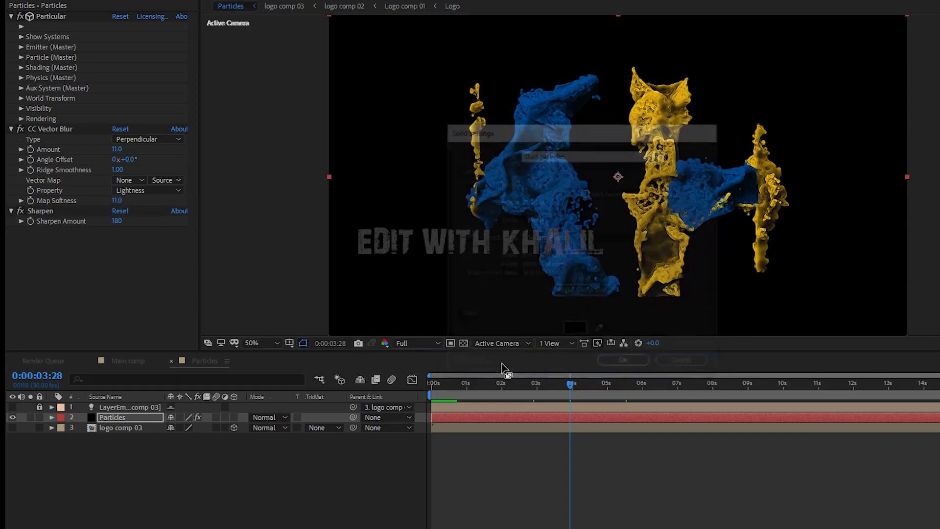
pyautogui.moveTo(132, 416); pyautogui.dragTo(130, 404)
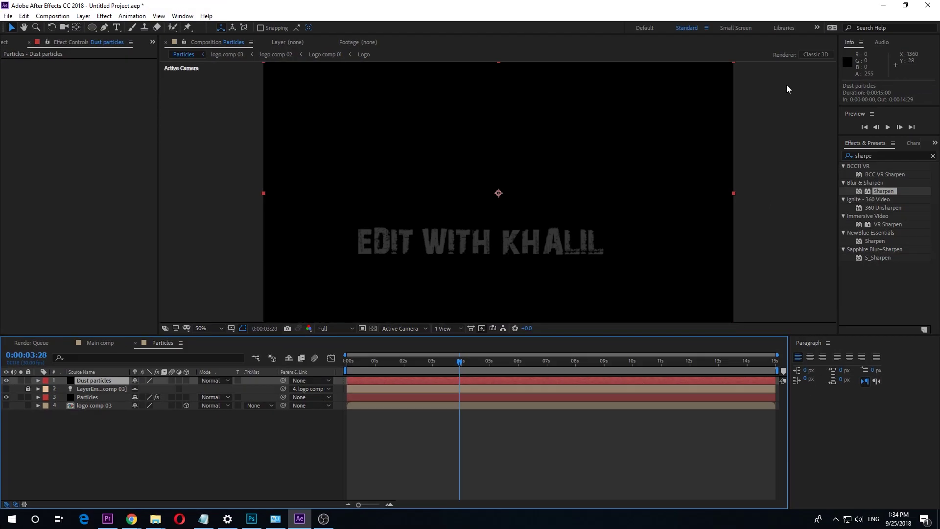
# - Find the RG Trapcode Particular effect and apply it to the Dust particles layer
pyautogui.doubleClick(876, 156)
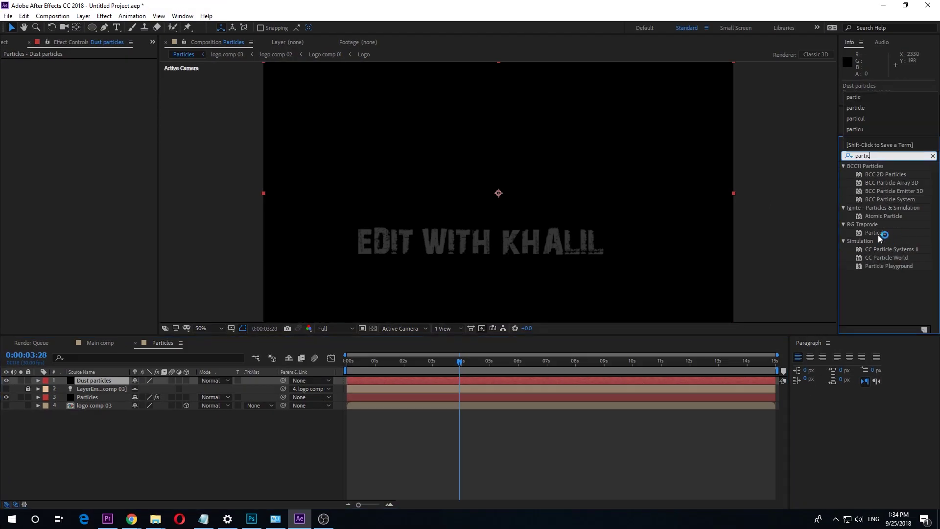
pyautogui.write('partic')
pyautogui.click(878, 233)
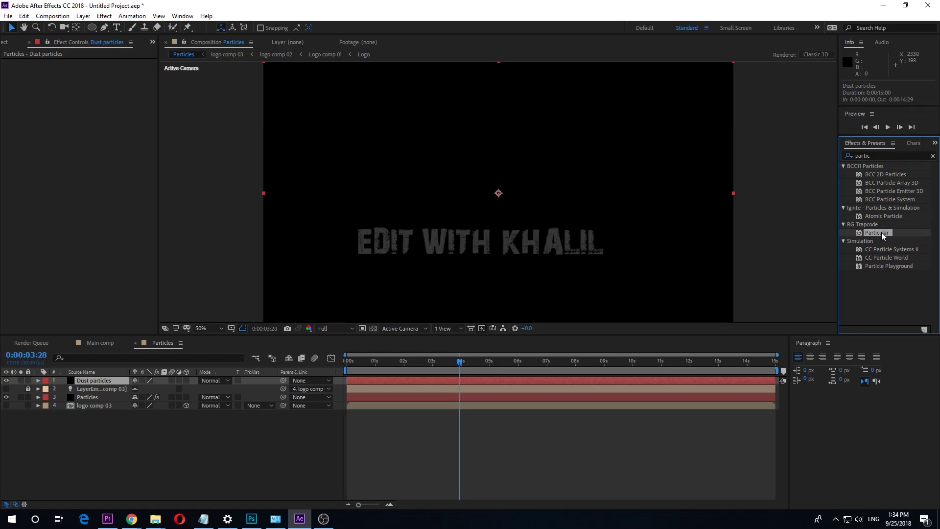
pyautogui.moveTo(876, 233); pyautogui.dragTo(98, 380)
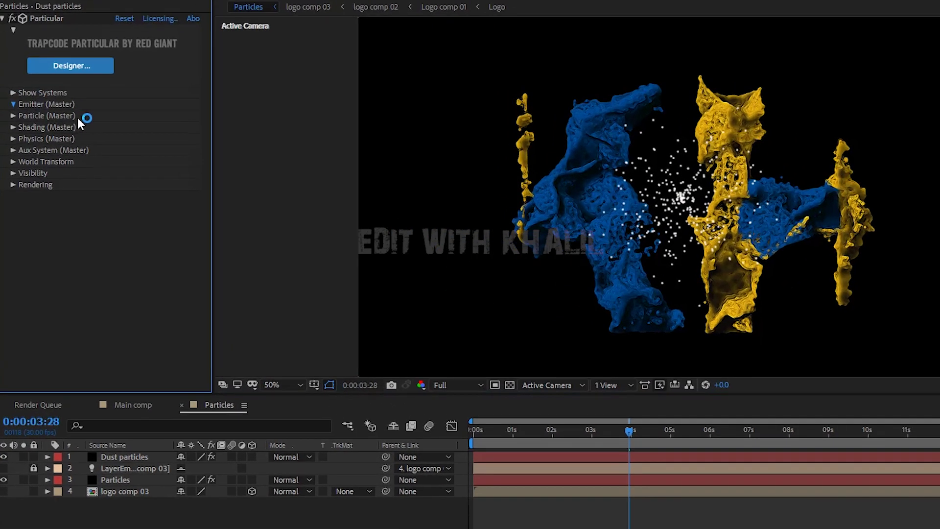
# - Set the Dust particles emitter to 80000 particles per second with the Layer emitter type
pyautogui.click(14, 125)
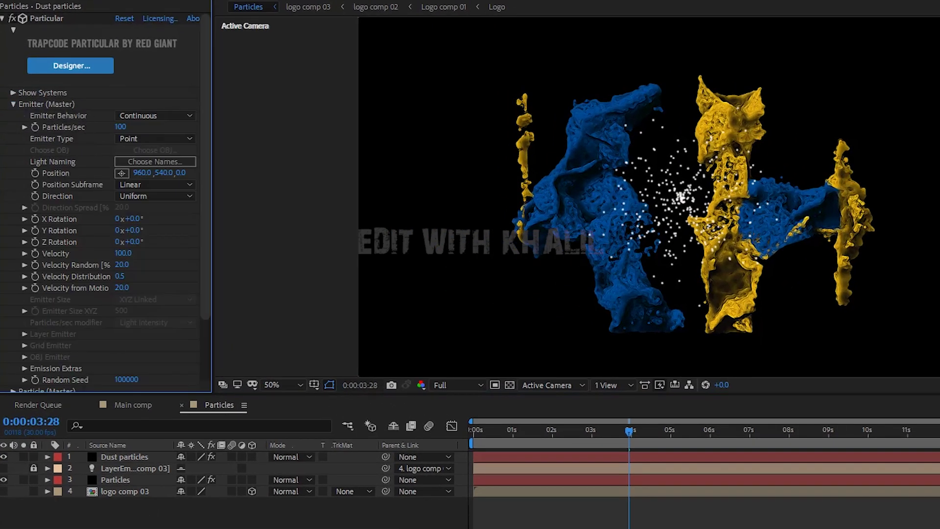
pyautogui.click(132, 457)
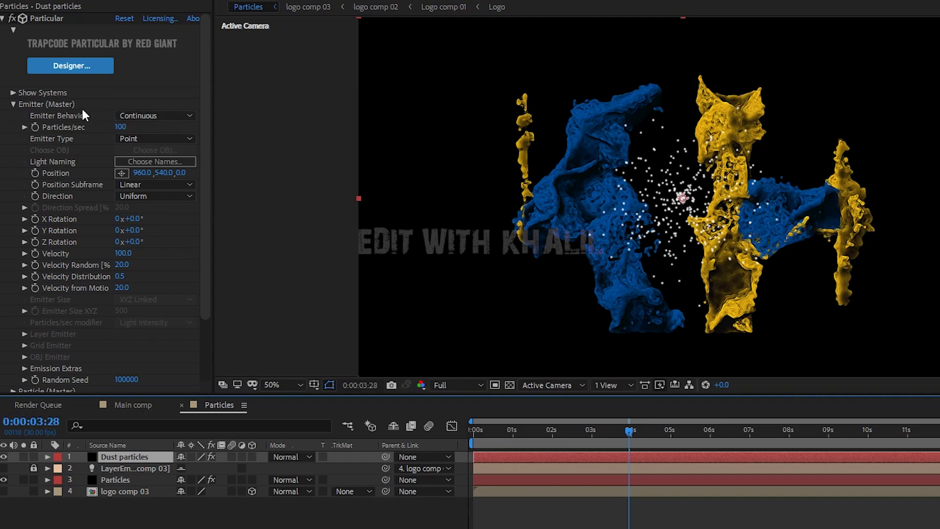
pyautogui.click(120, 127)
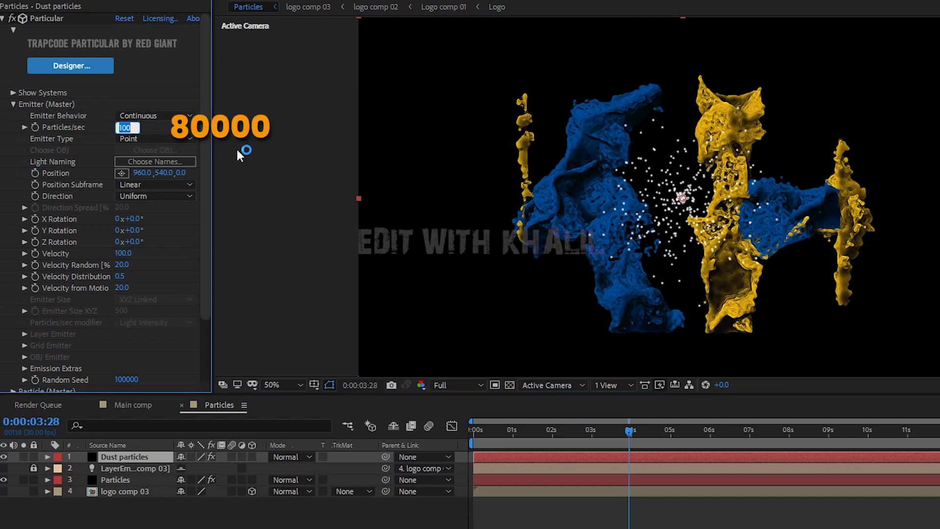
pyautogui.write('80000')
pyautogui.press('Return')
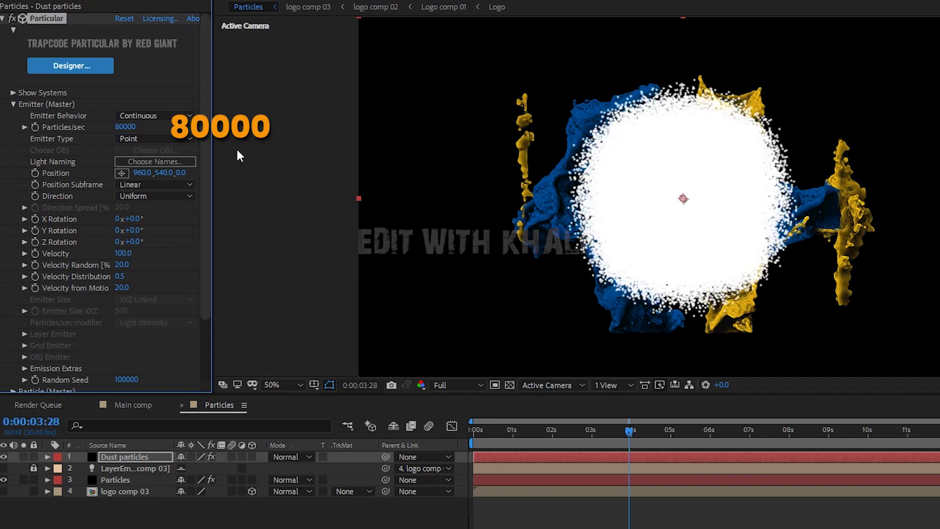
pyautogui.click(158, 138)
pyautogui.click(151, 228)
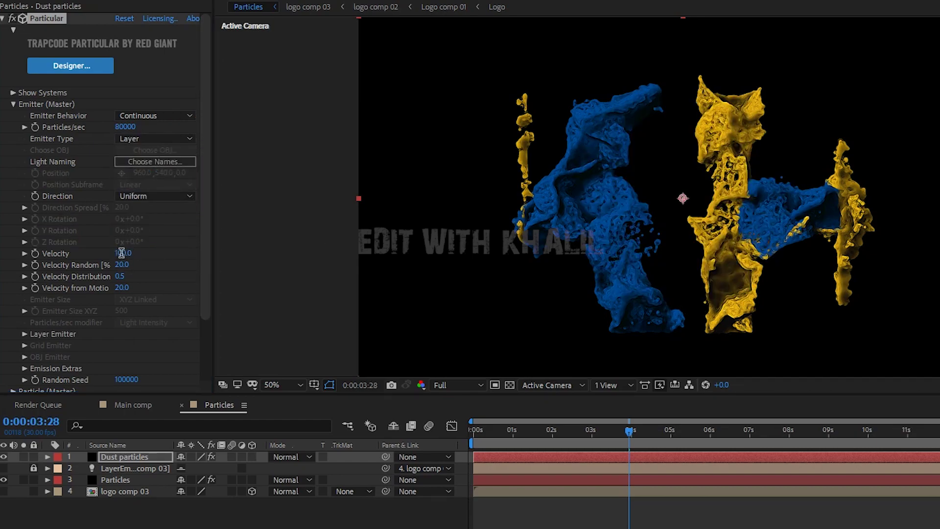
# - Set the dust emitter's velocity and velocity random both to 0
pyautogui.click(137, 254)
pyautogui.write('0')
pyautogui.scroll(1, 273, 270)
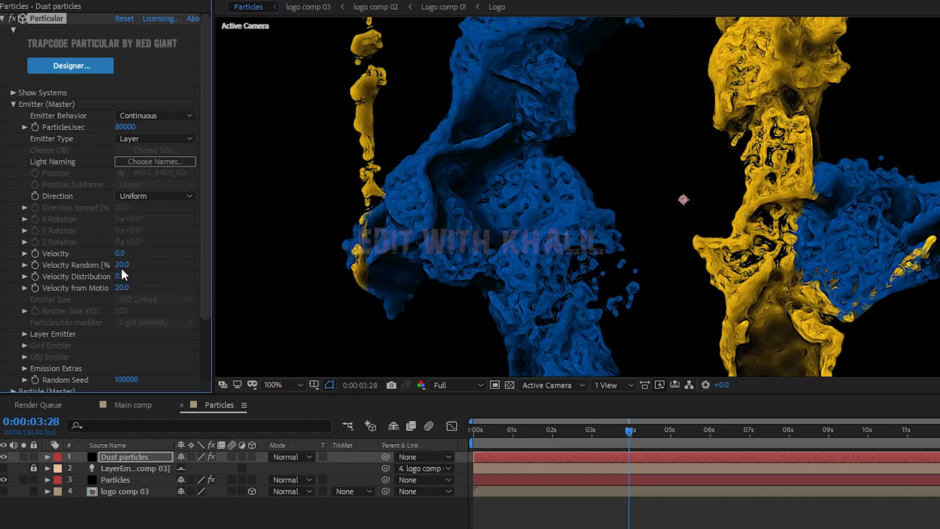
pyautogui.click(123, 265)
pyautogui.write('0')
pyautogui.click(384, 310)
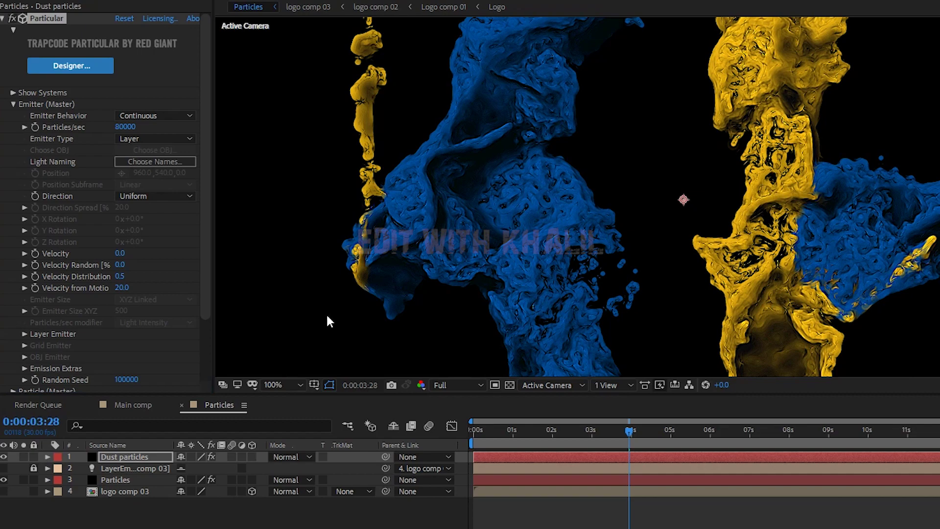
# - Assign logo comp 03 as the source layer of the dust particles' layer emitter
pyautogui.scroll(-1, 80, 345)
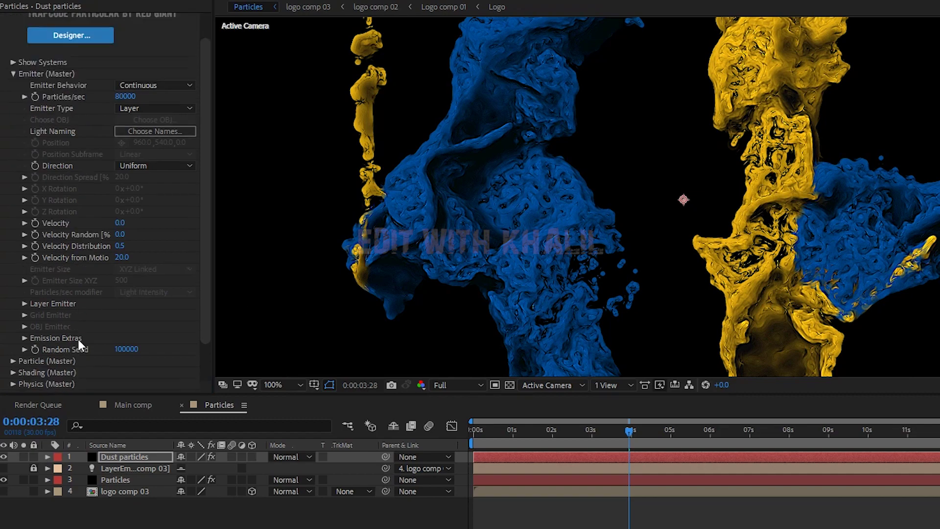
pyautogui.click(25, 304)
pyautogui.scroll(-2, 147, 294)
pyautogui.click(139, 252)
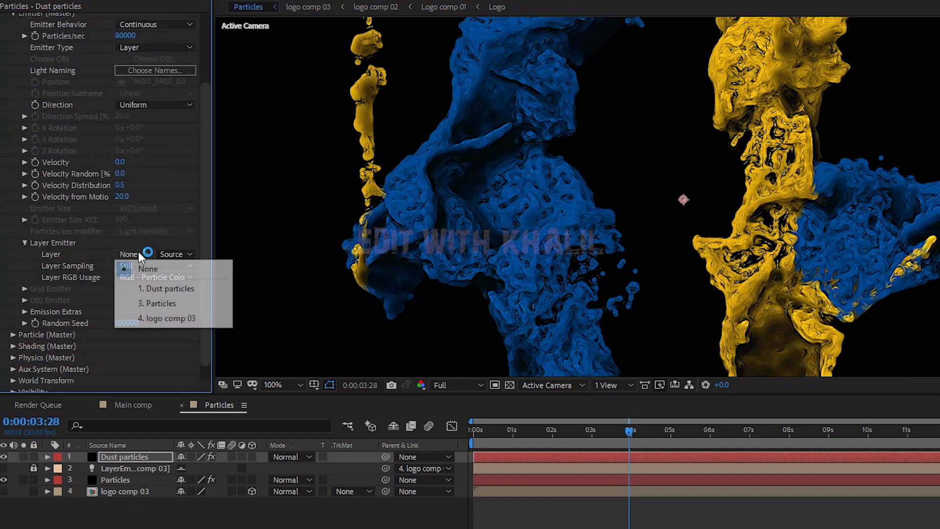
pyautogui.click(164, 317)
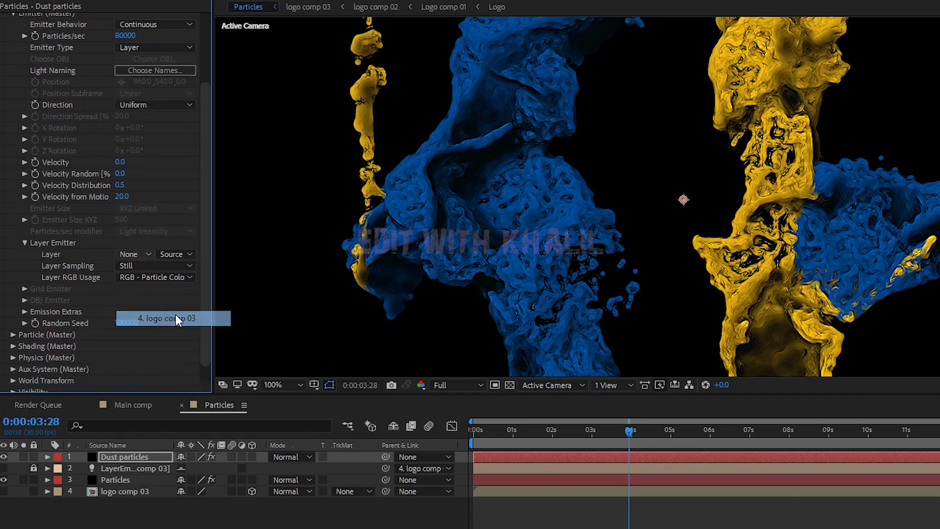
# - Set the layer emitter's sampling to Particle Birth Time and its RGB usage to RGB - XYZ Velocity + Col
pyautogui.click(117, 265)
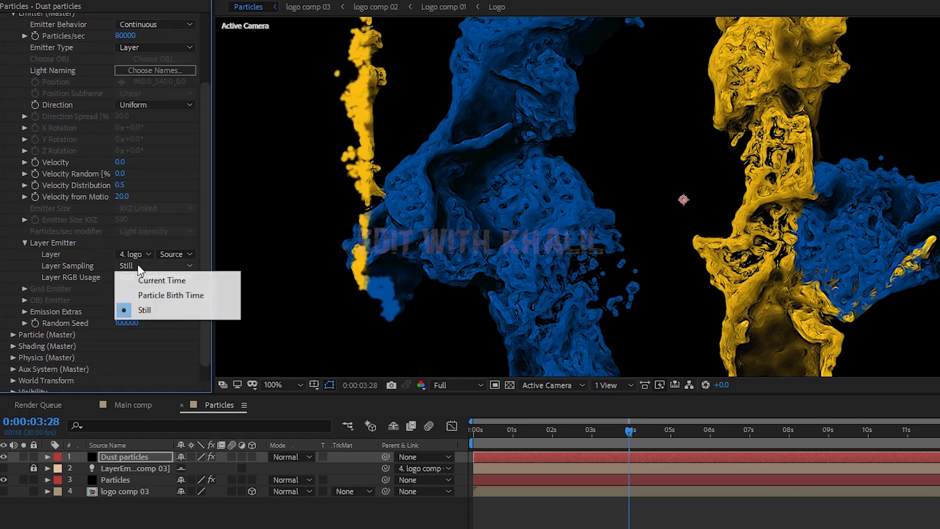
pyautogui.click(169, 296)
pyautogui.click(174, 279)
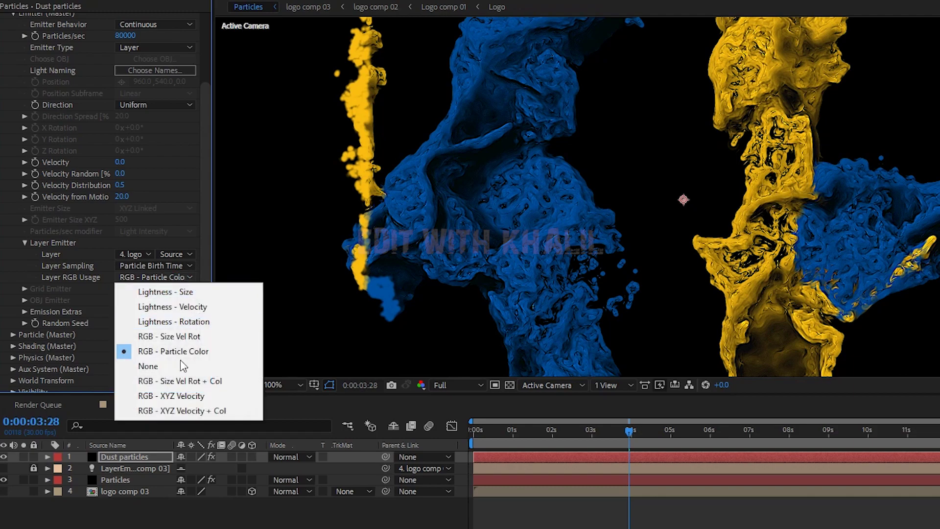
pyautogui.click(227, 412)
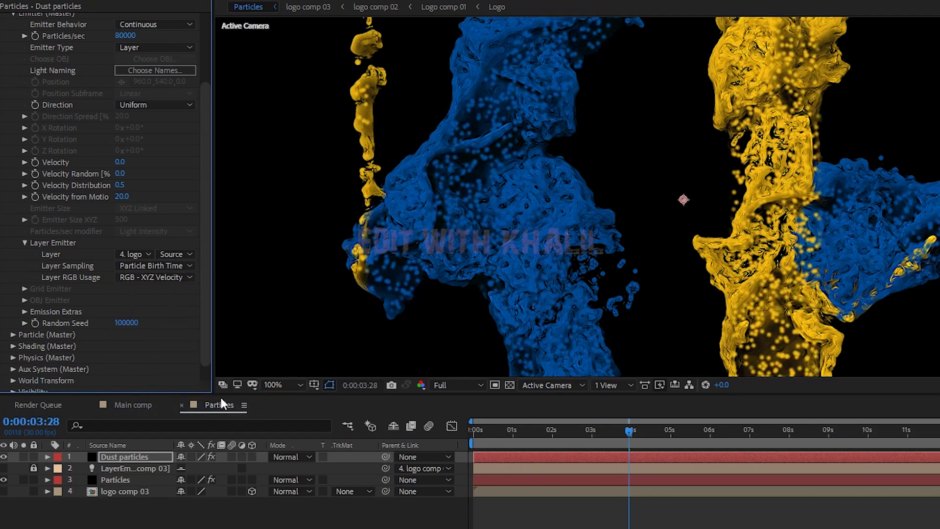
# - Set the dust particles' life to 1 second and life random to 50%
pyautogui.hotkey('shift', '/')
pyautogui.scroll(3, 29, 73)
pyautogui.click(13, 53)
pyautogui.click(14, 65)
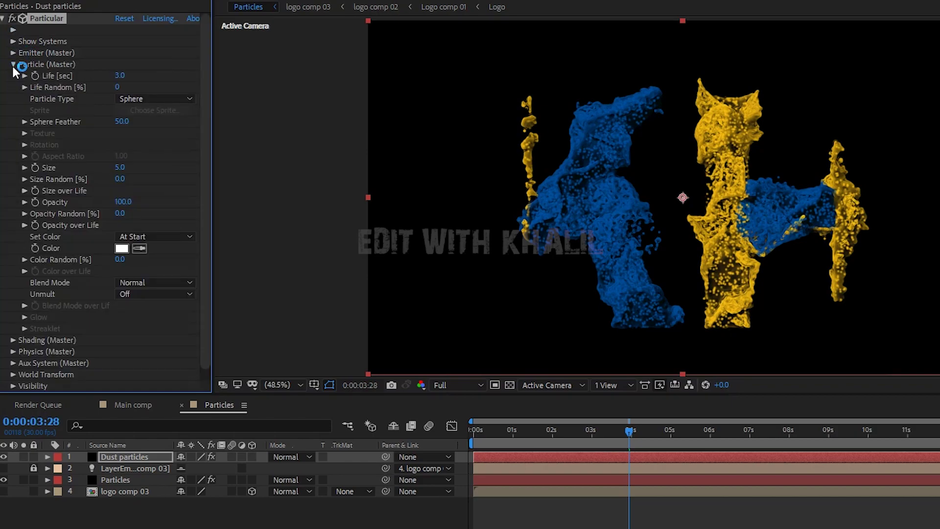
pyautogui.click(120, 75)
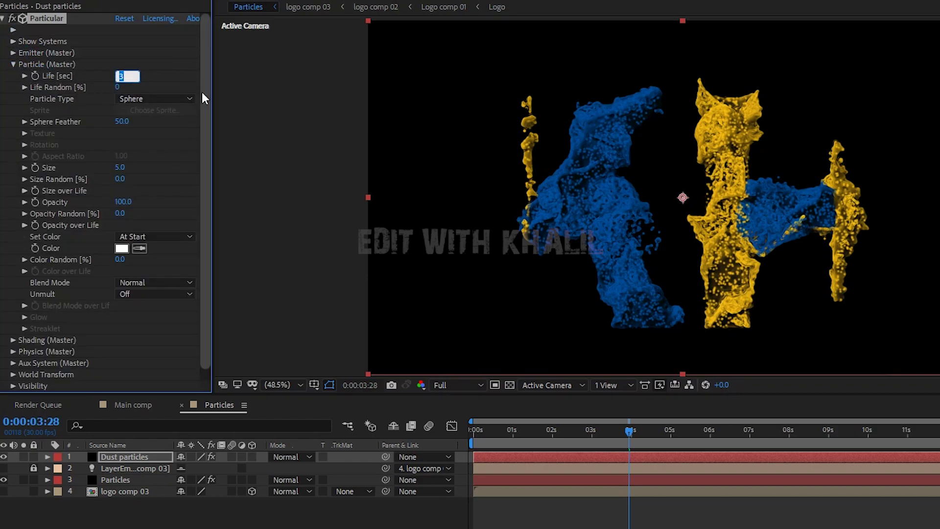
pyautogui.click(119, 87)
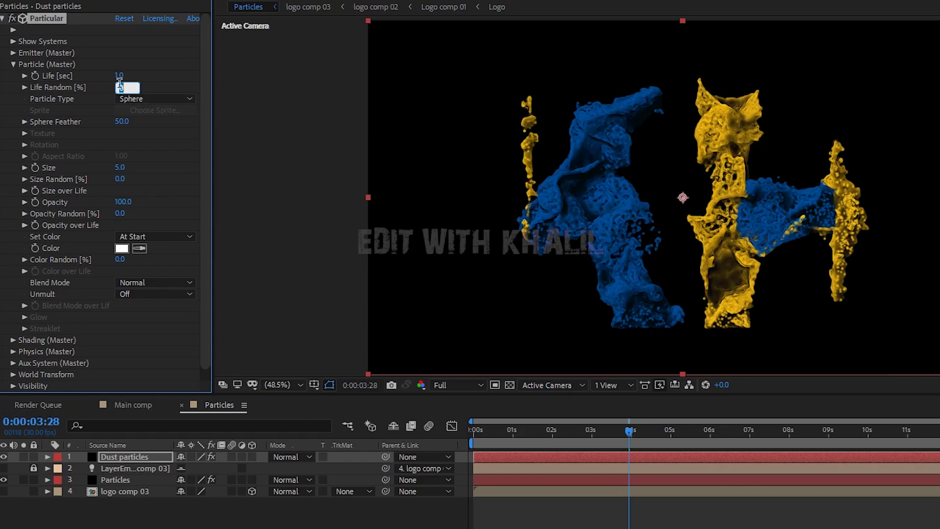
pyautogui.press('Return')
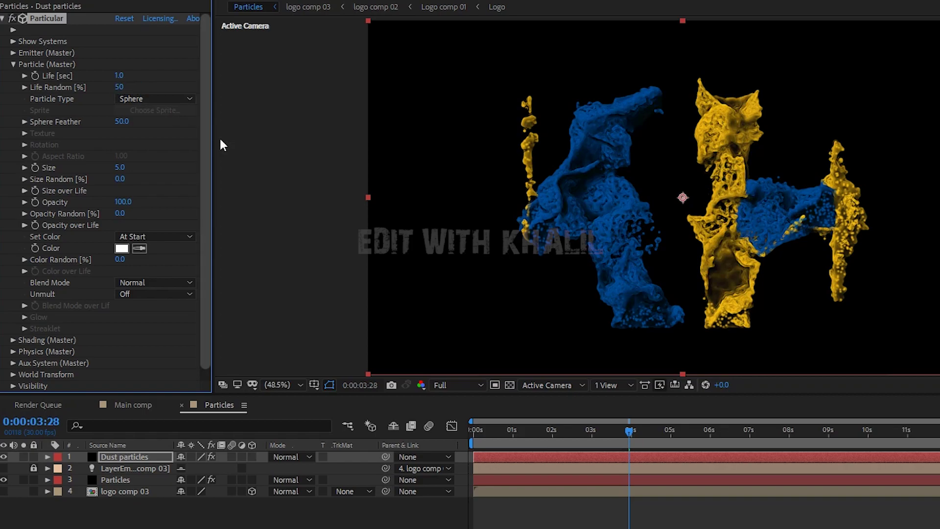
# - Set the dust particles' size to 4 and sphere feather to 0
pyautogui.click(119, 167)
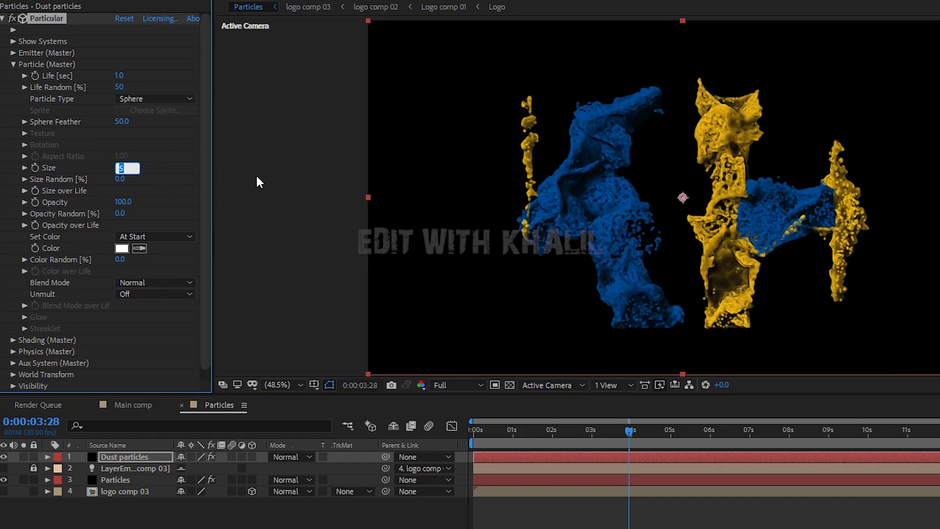
pyautogui.write('4')
pyautogui.press('Return')
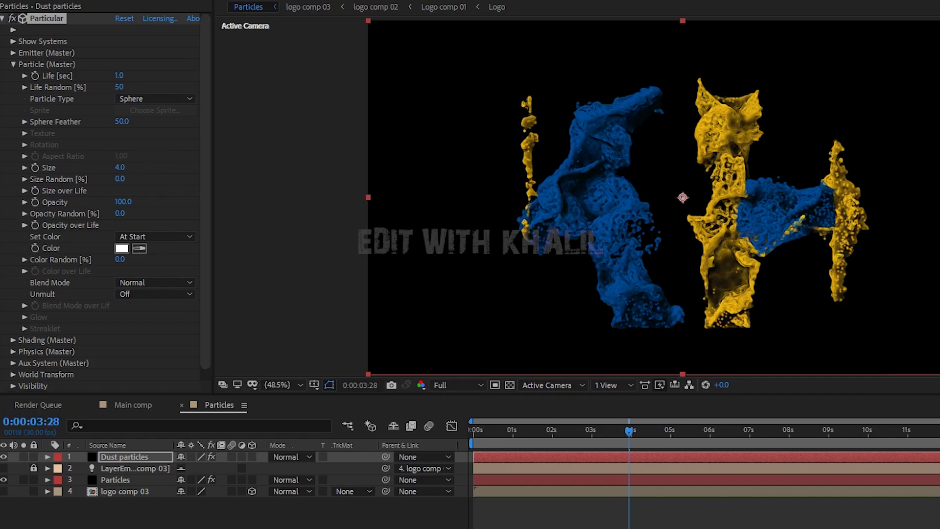
pyautogui.click(123, 121)
pyautogui.write('0')
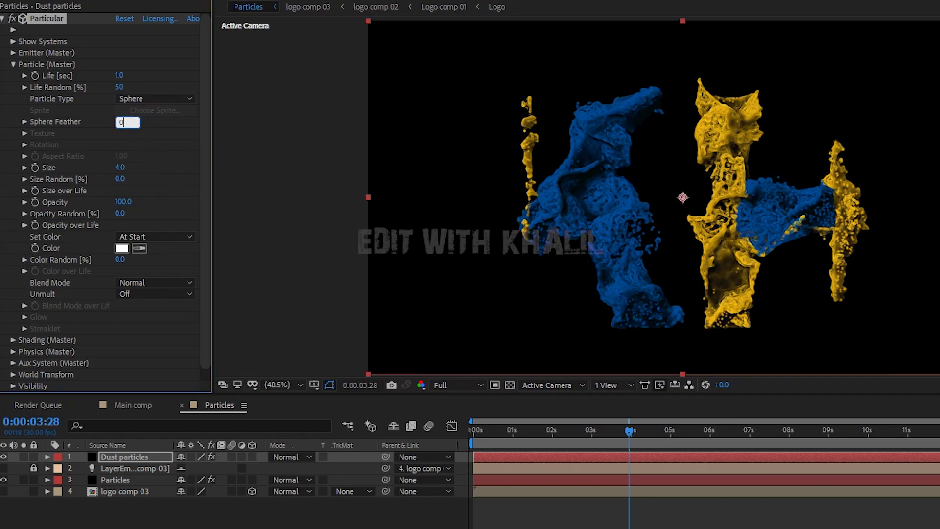
pyautogui.press('Return')
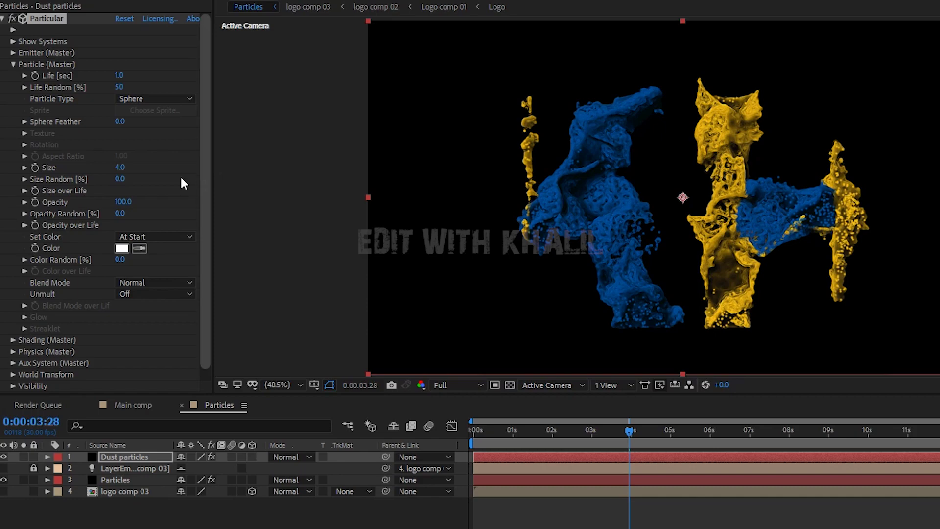
# - Set the dust particles' size random to 100%
pyautogui.click(119, 179)
pyautogui.write('1')
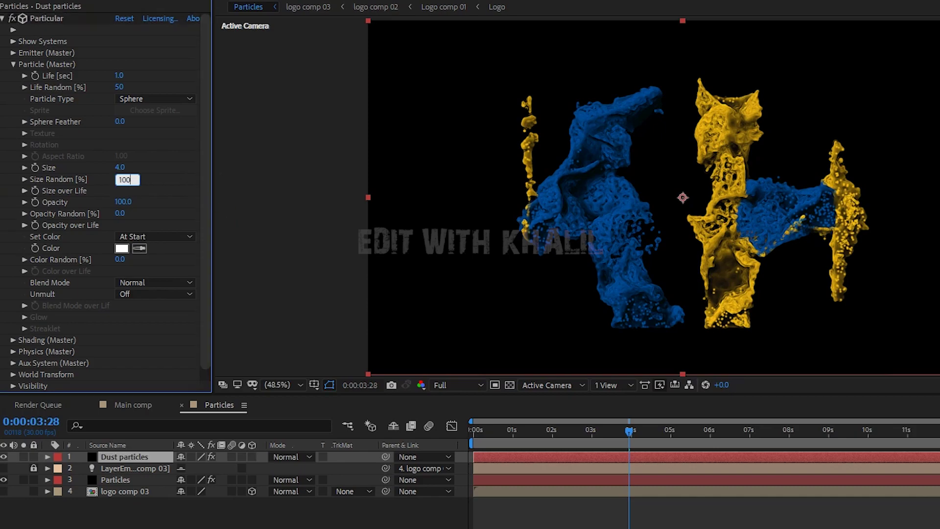
pyautogui.press('Return')
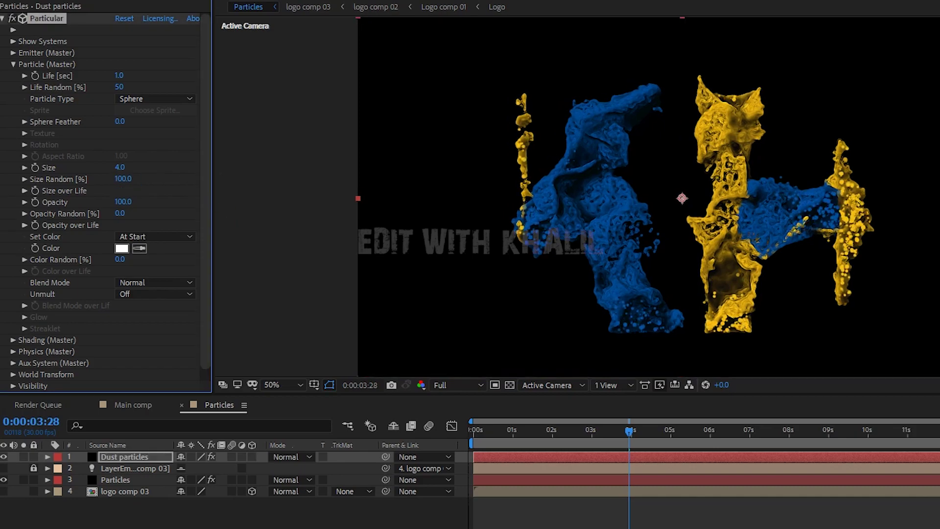
# - Turn on shadowlets for both the main and aux particles in the Dust particles shading settings
pyautogui.click(13, 65)
pyautogui.click(12, 75)
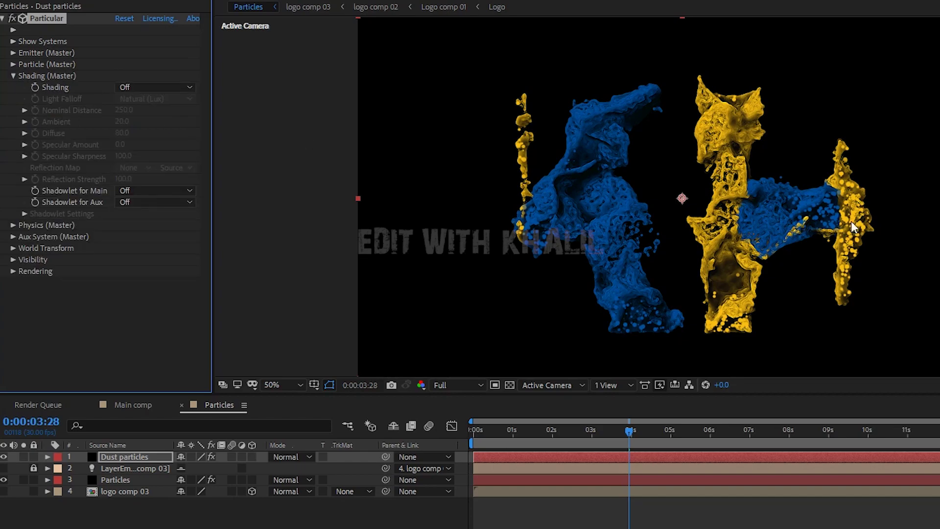
pyautogui.click(132, 190)
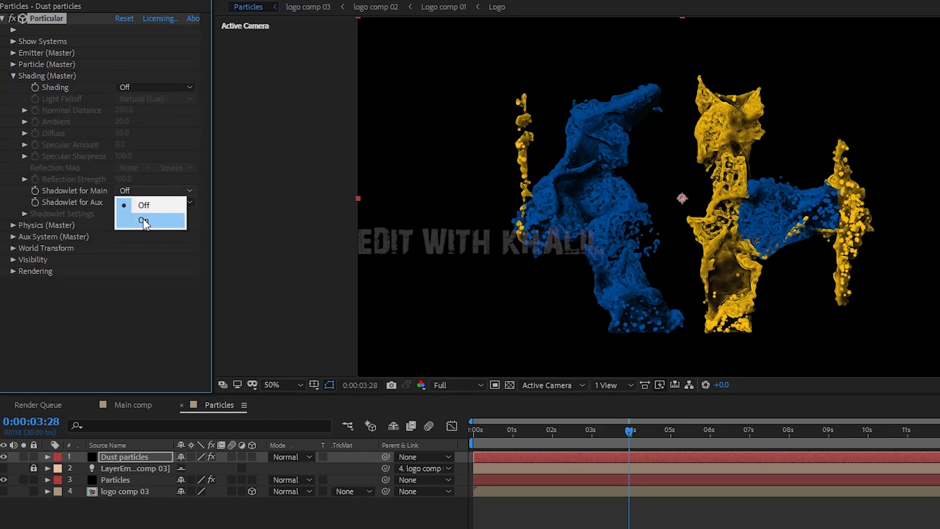
pyautogui.click(143, 218)
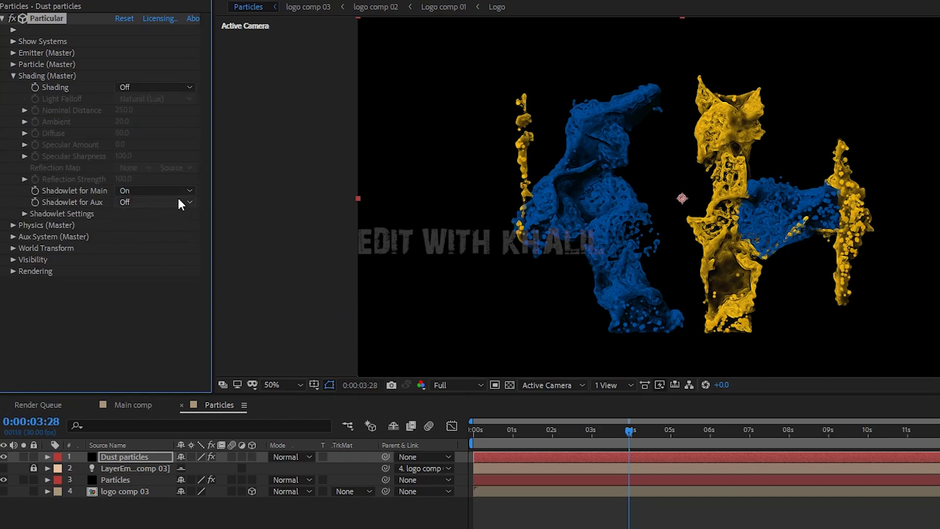
pyautogui.click(176, 201)
pyautogui.click(156, 231)
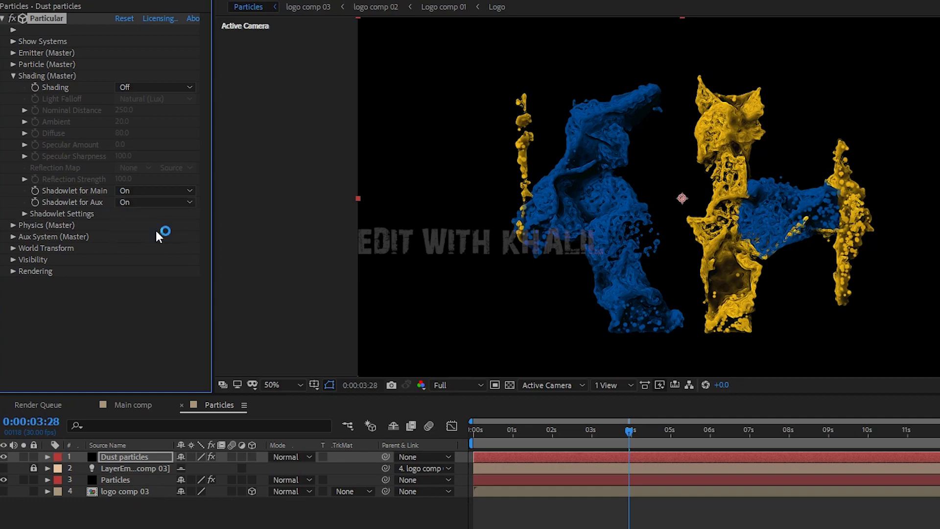
# - Set the Turbulence Field's Affect Position to 1000 in the Dust particles' Air physics settings
pyautogui.click(13, 76)
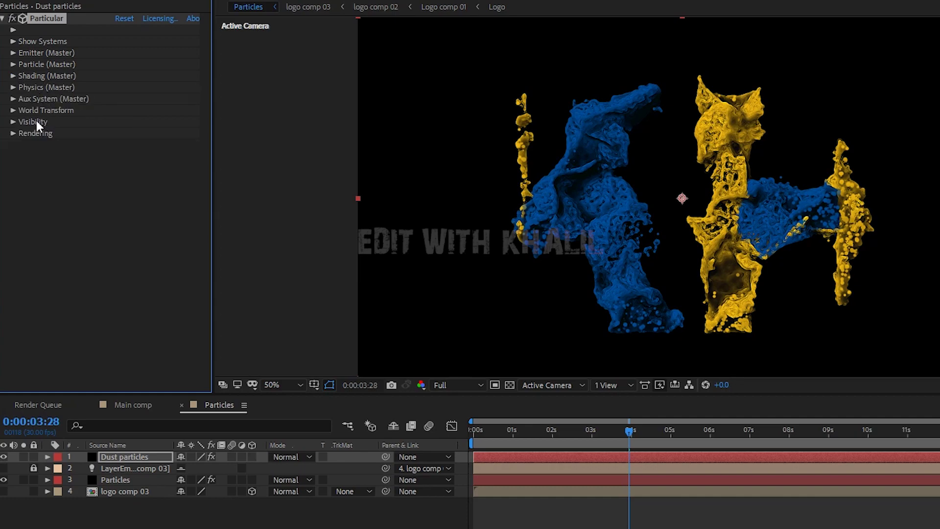
pyautogui.click(13, 87)
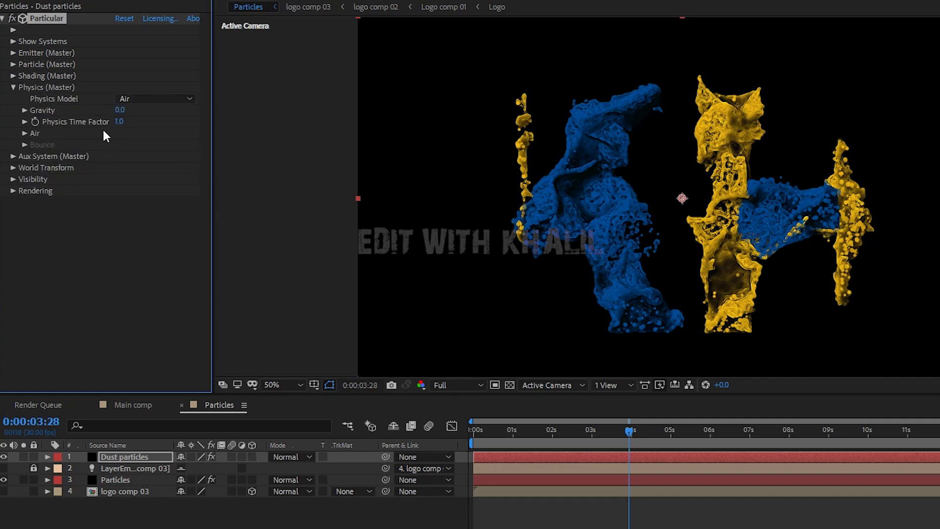
pyautogui.click(23, 133)
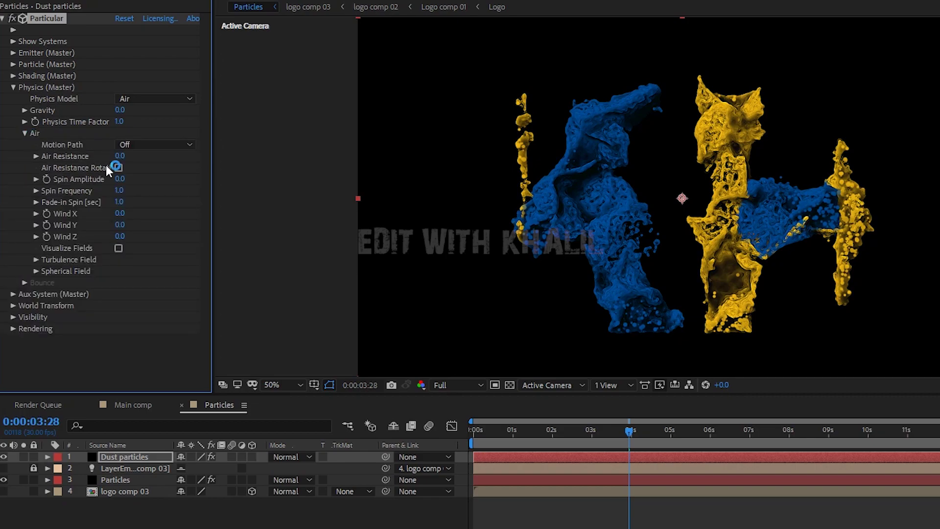
pyautogui.click(36, 259)
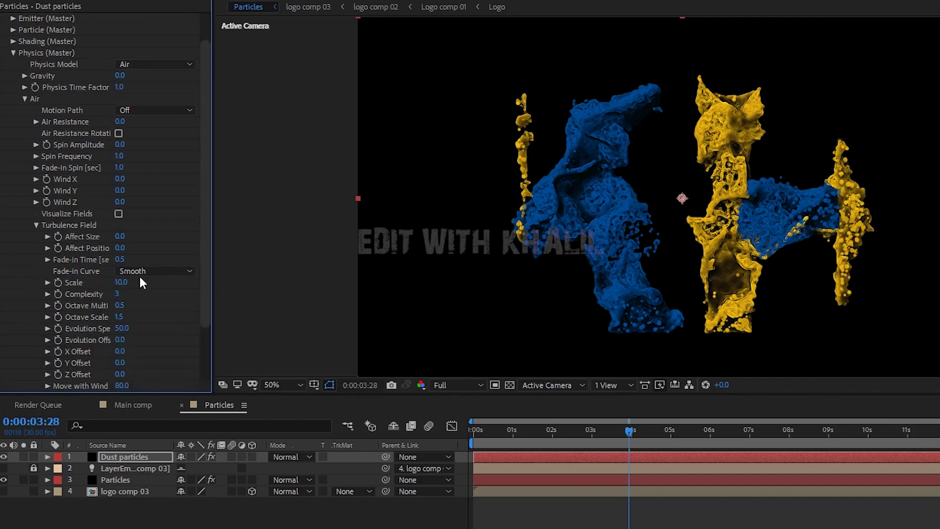
pyautogui.scroll(-4, 127, 230)
pyautogui.click(120, 187)
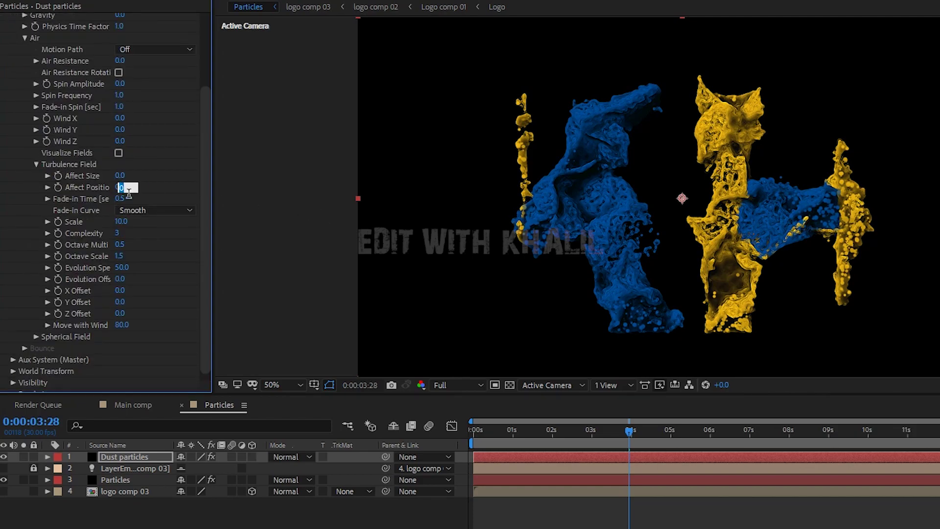
pyautogui.write('1000')
pyautogui.press('Return')
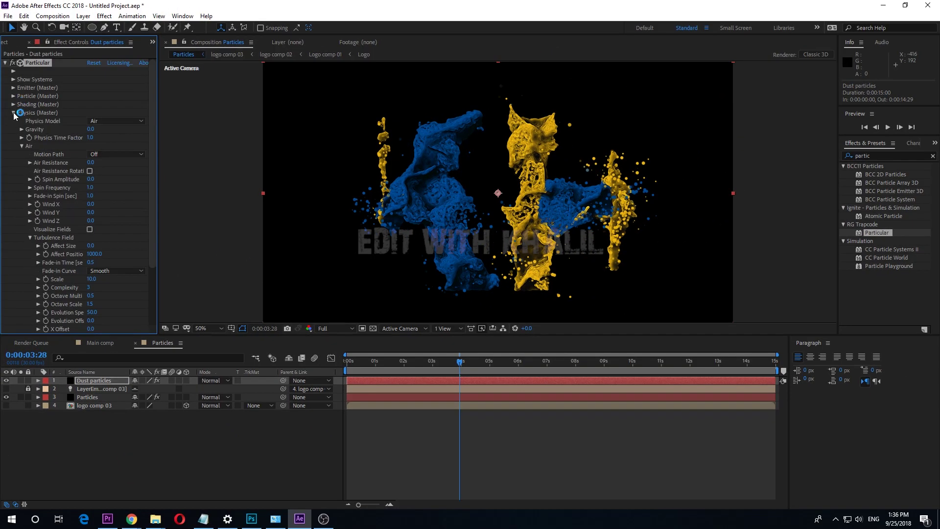
pyautogui.click(13, 113)
# - Add an adjustment layer to the Particles comp and apply the Curves effect to it
pyautogui.rightClick(197, 342)
pyautogui.moveTo(227, 349)
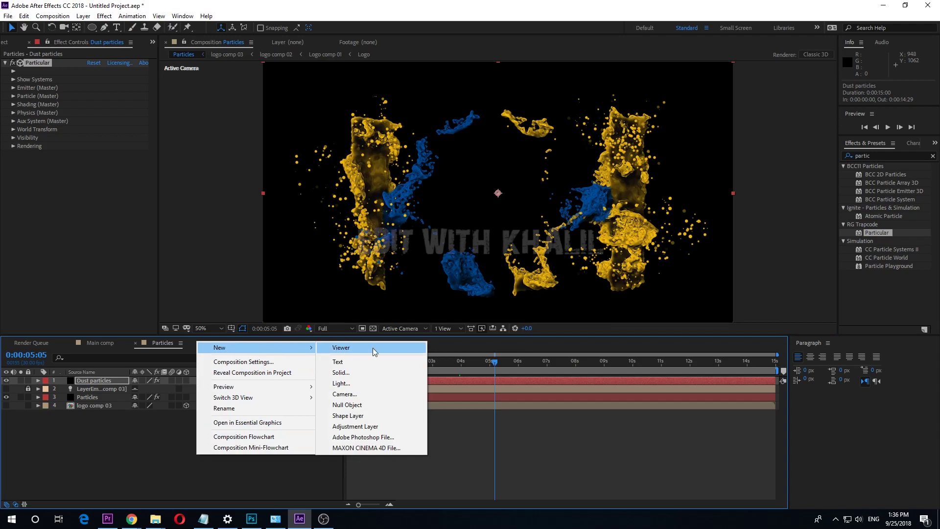
pyautogui.click(355, 426)
pyautogui.doubleClick(862, 156)
pyautogui.write('curv')
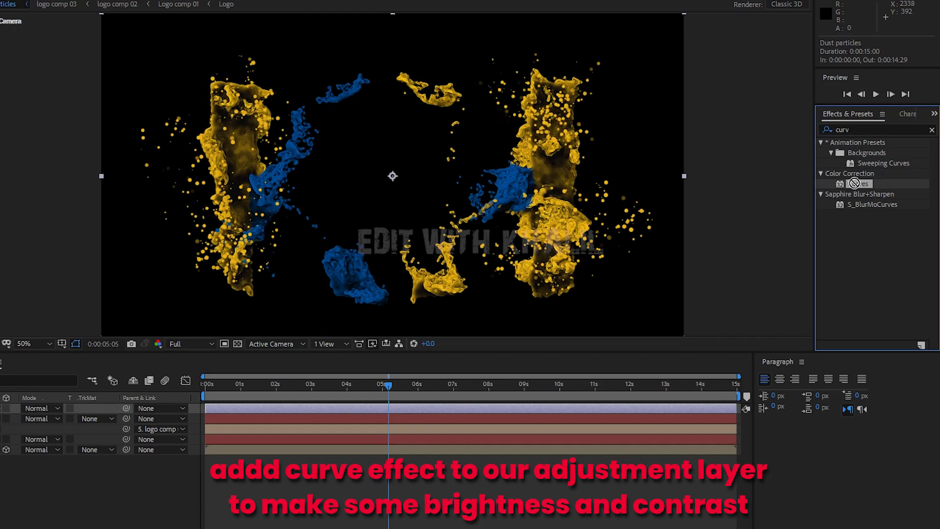
pyautogui.moveTo(854, 183); pyautogui.dragTo(0, 408)
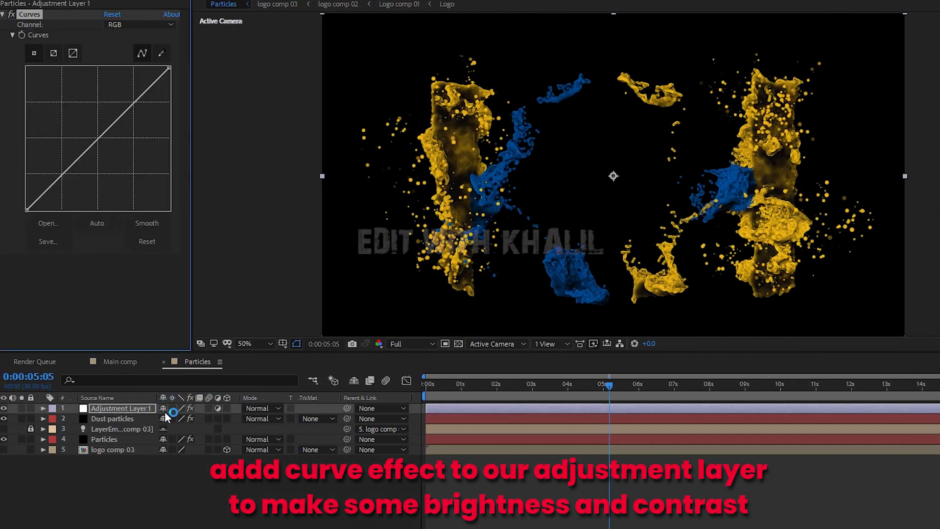
# - Shape the adjustment layer's RGB curve into a gentle S, raising the highlights and lowering the shadows for more contrast
pyautogui.moveTo(135, 102); pyautogui.dragTo(129, 98)
pyautogui.click(57, 183)
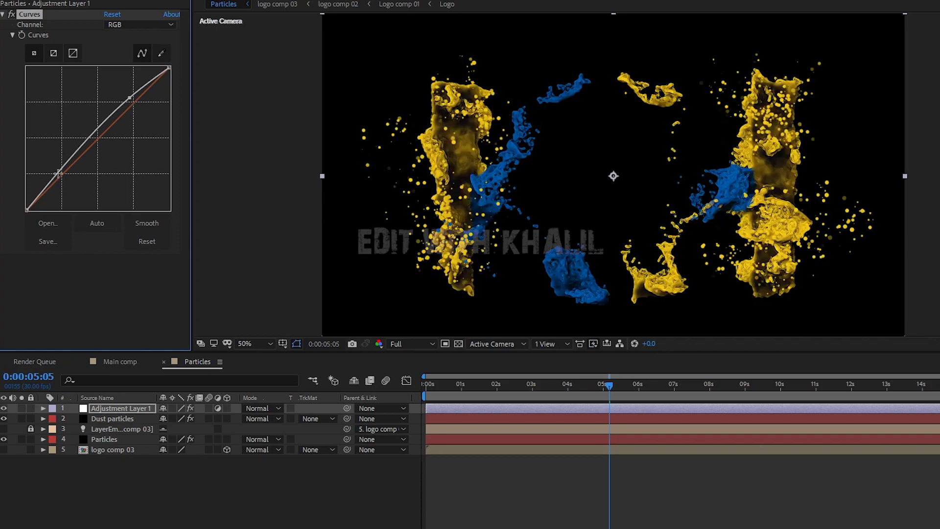
pyautogui.moveTo(57, 173); pyautogui.dragTo(66, 179)
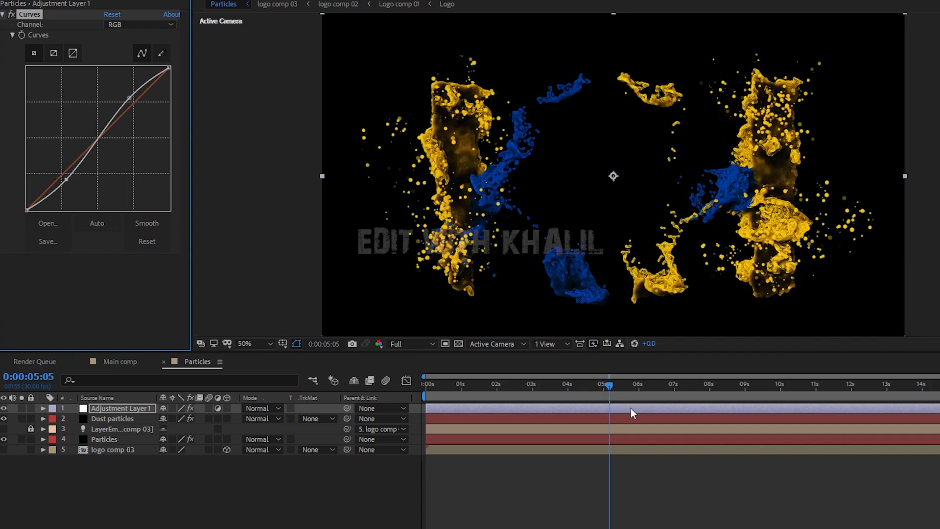
# - Switch to the Main comp and hide its logo comp 03 layer
pyautogui.click(120, 362)
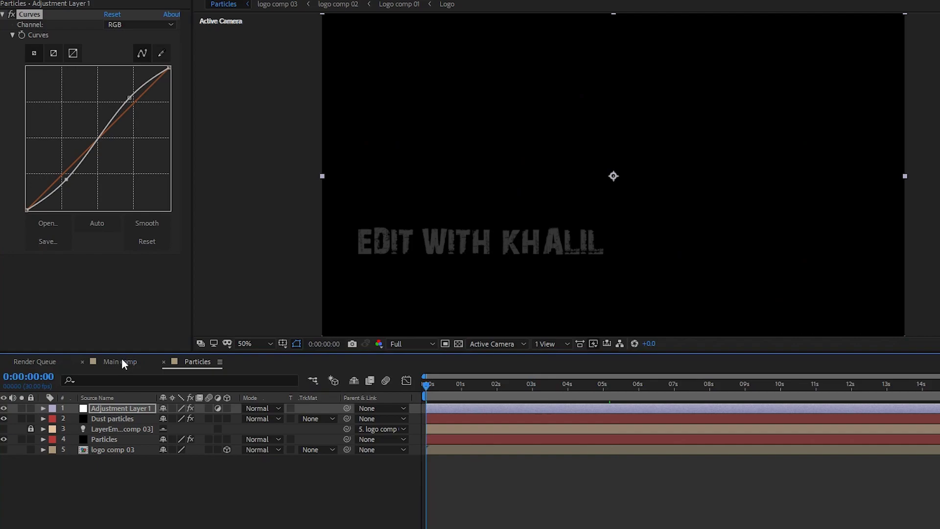
pyautogui.click(112, 410)
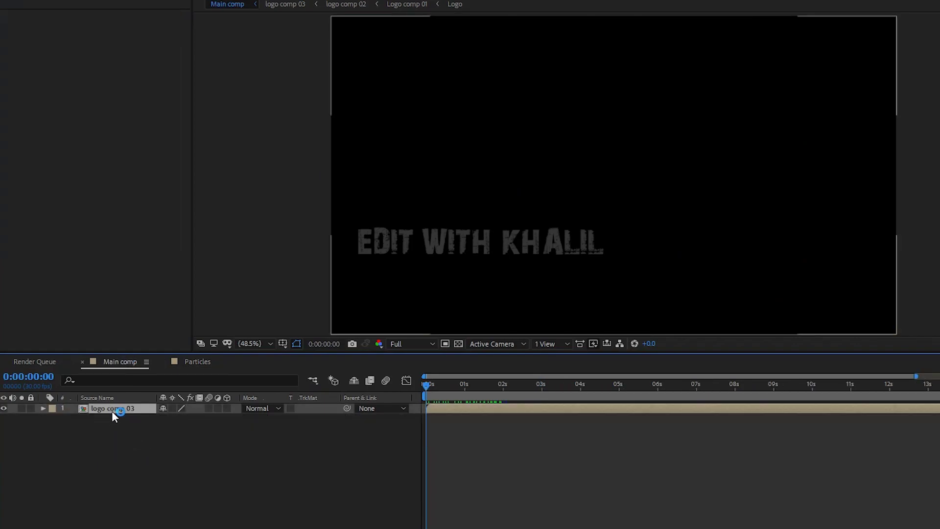
pyautogui.click(4, 408)
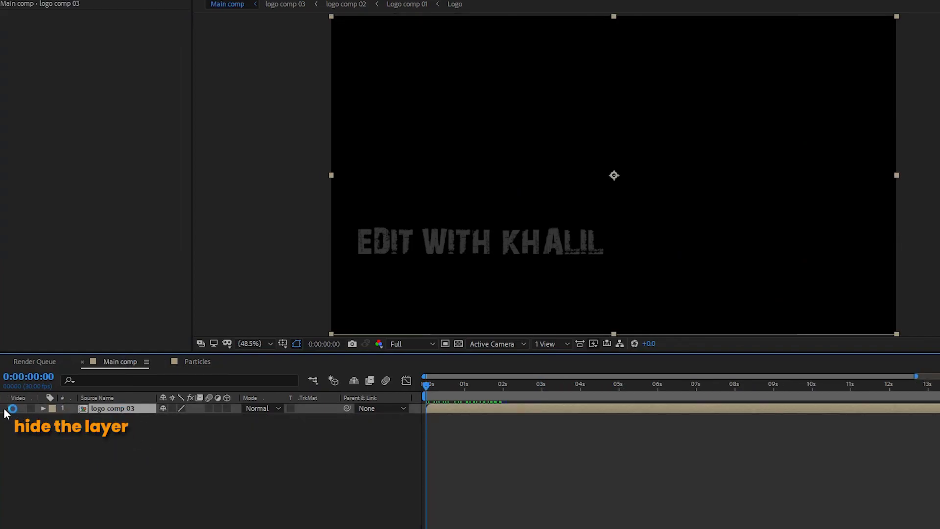
# - Add the Particles comp to the Main comp and place it above the logo comp 03 layer
pyautogui.click(452, 386)
pyautogui.click(8, 1)
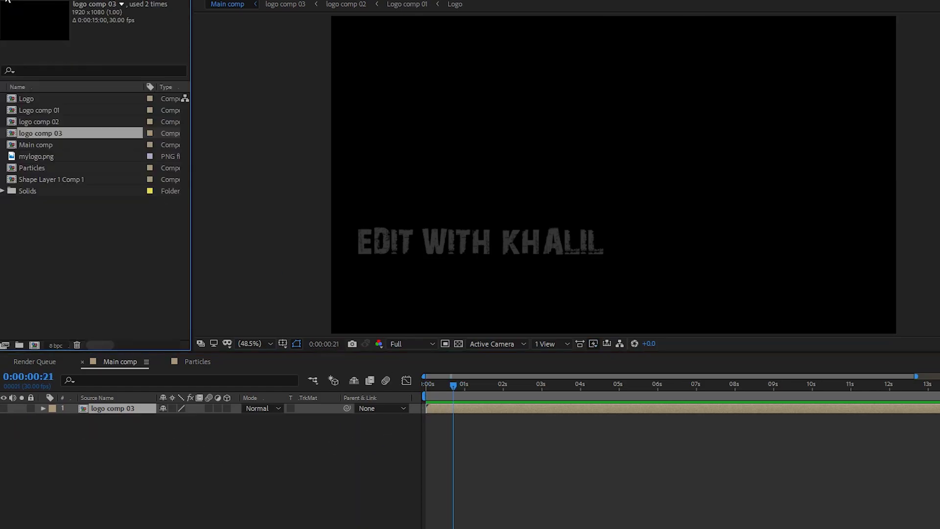
pyautogui.click(63, 226)
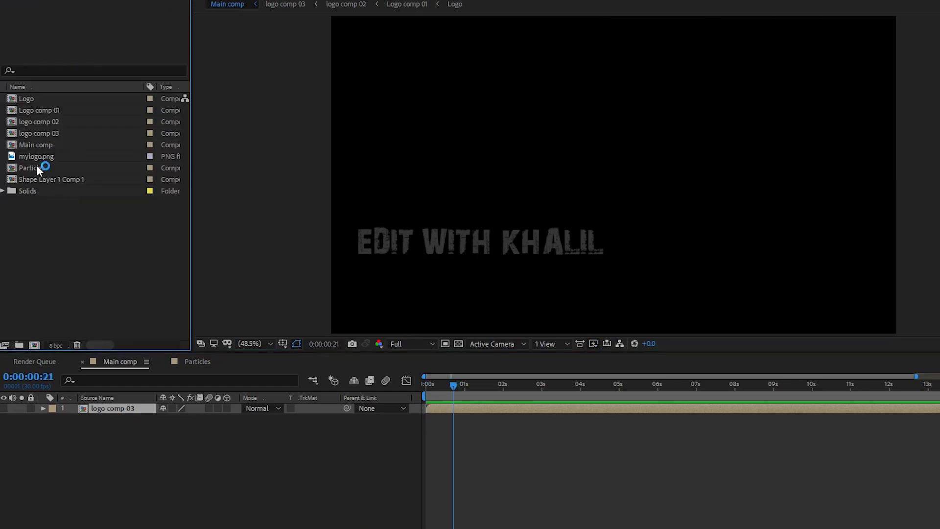
pyautogui.moveTo(39, 169); pyautogui.dragTo(93, 462)
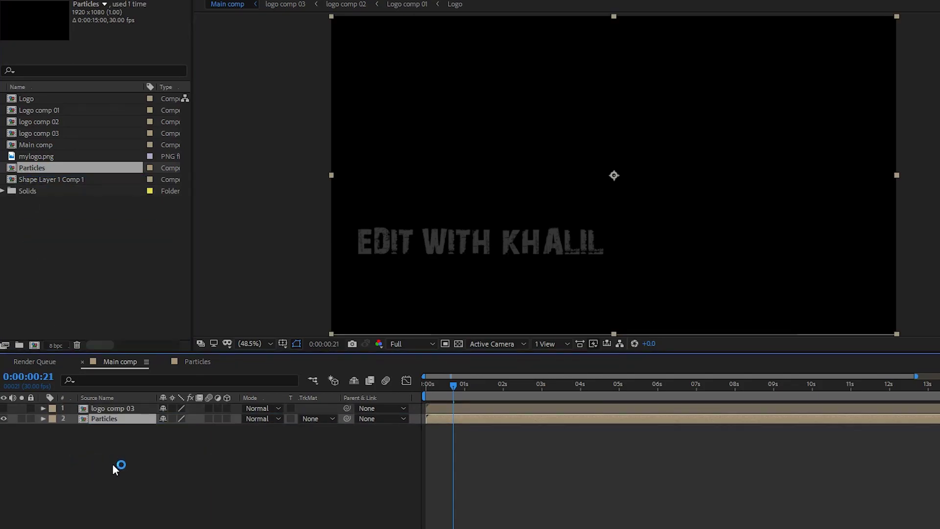
pyautogui.moveTo(110, 407); pyautogui.dragTo(129, 416)
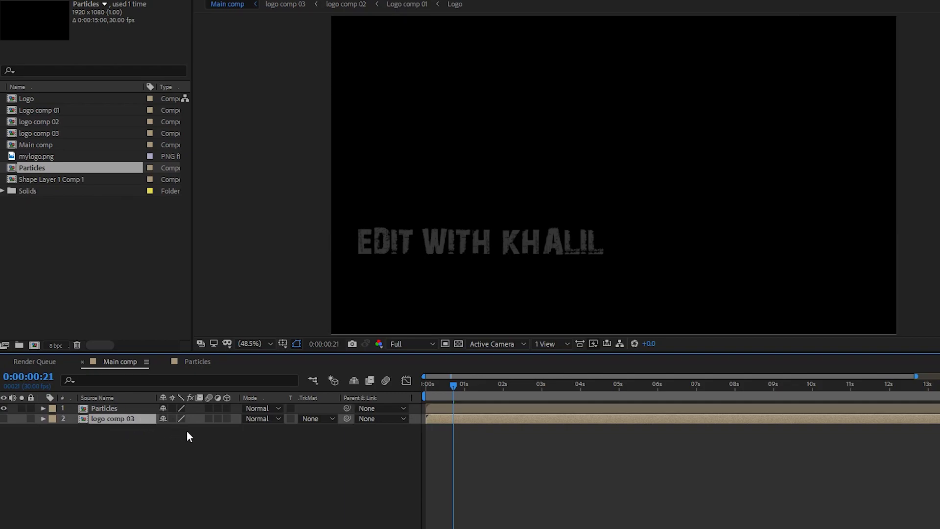
# - Create a solid named Background in the Main comp and move it to the bottom of the layer stack
pyautogui.rightClick(152, 444)
pyautogui.moveTo(220, 311)
pyautogui.click(341, 342)
pyautogui.write('B')
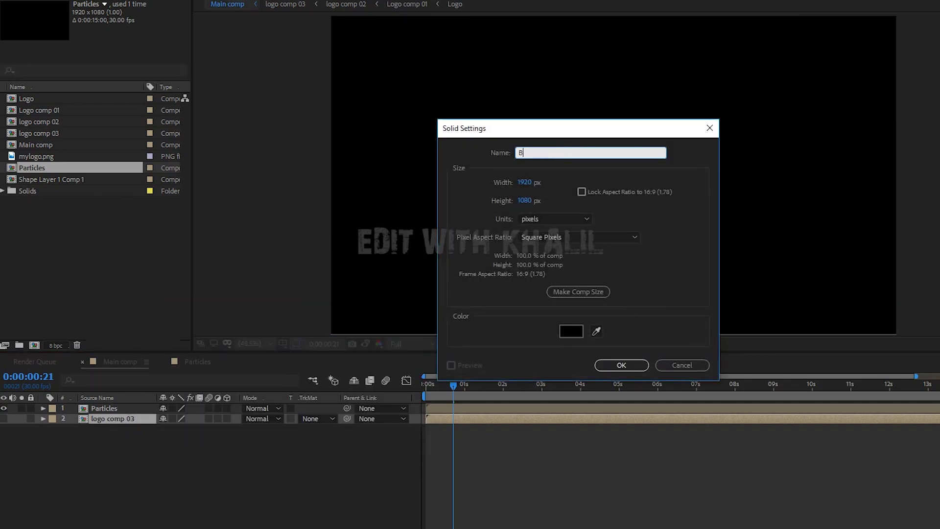
pyautogui.write('ackground')
pyautogui.press('Return')
pyautogui.moveTo(110, 418); pyautogui.dragTo(114, 445)
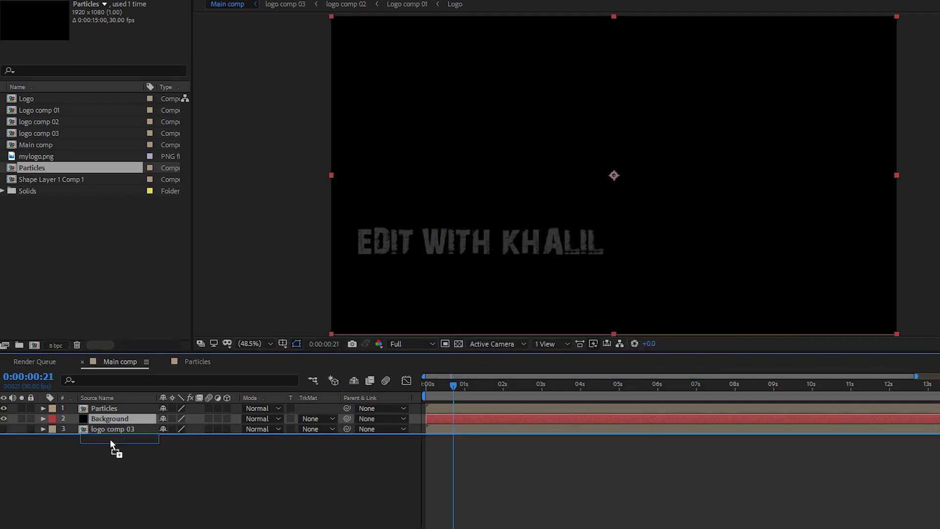
pyautogui.moveTo(113, 445); pyautogui.dragTo(113, 441)
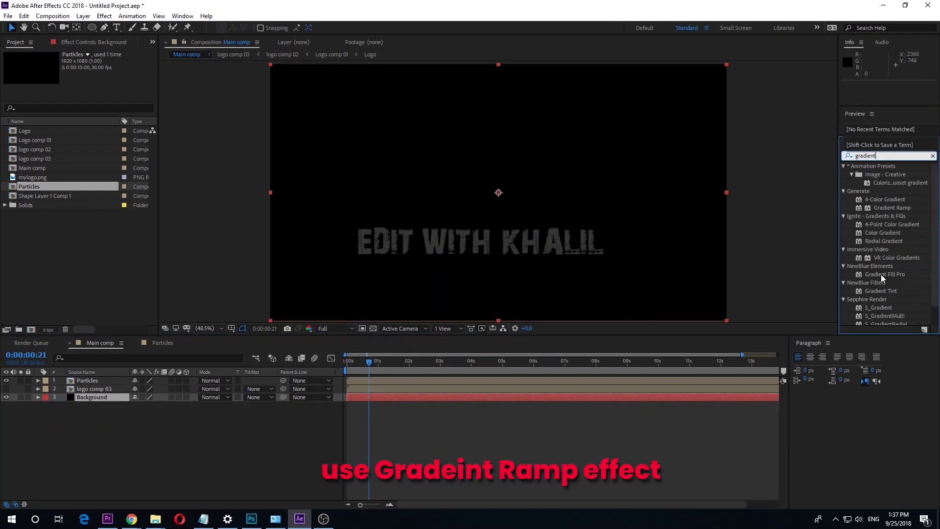
# - Apply the Gradient Ramp effect to the Background layer and set its ramp shape to Radial Ramp
pyautogui.click(882, 233)
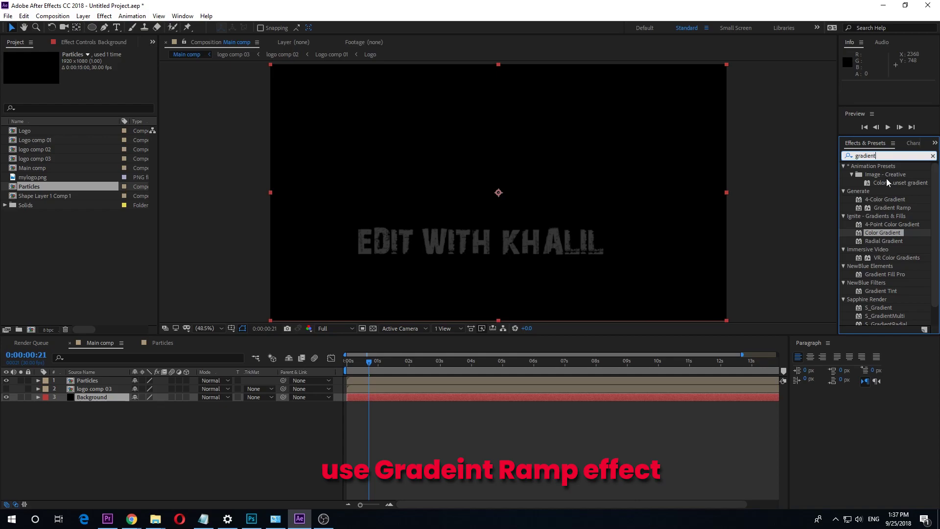
pyautogui.write('ra')
pyautogui.moveTo(892, 174); pyautogui.dragTo(91, 397)
pyautogui.click(116, 104)
pyautogui.click(122, 128)
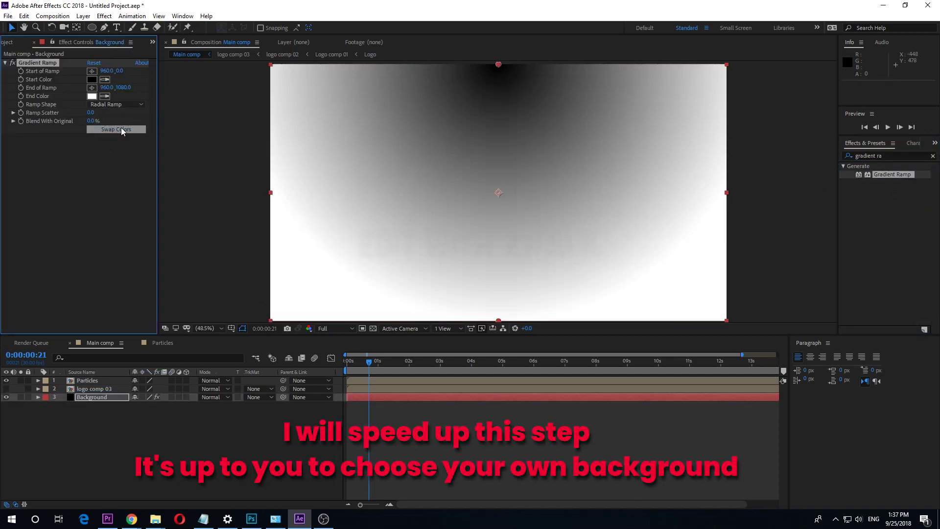
# - Set the Background gradient's start color to white (FFFFFF) and its end color to light gray (C5C1C1)
pyautogui.click(92, 79)
pyautogui.click(36, 203)
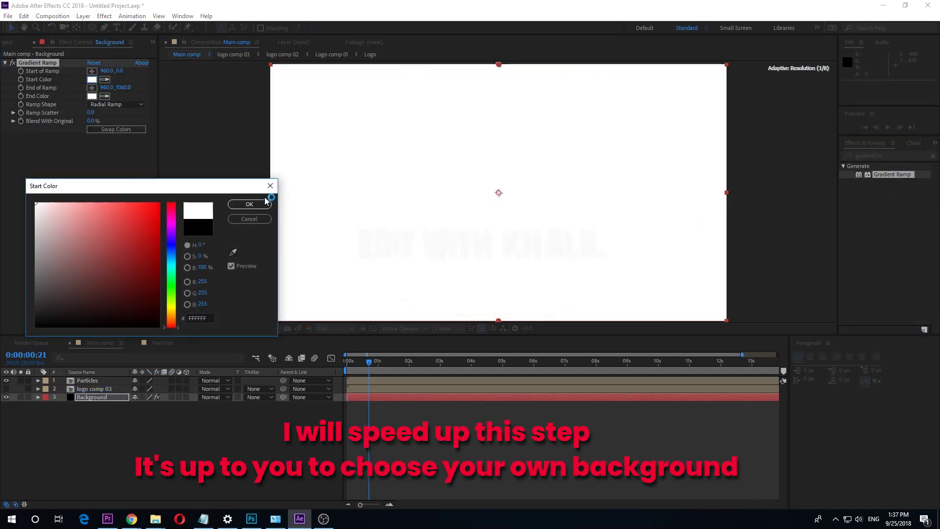
pyautogui.click(249, 203)
pyautogui.click(92, 96)
pyautogui.click(40, 256)
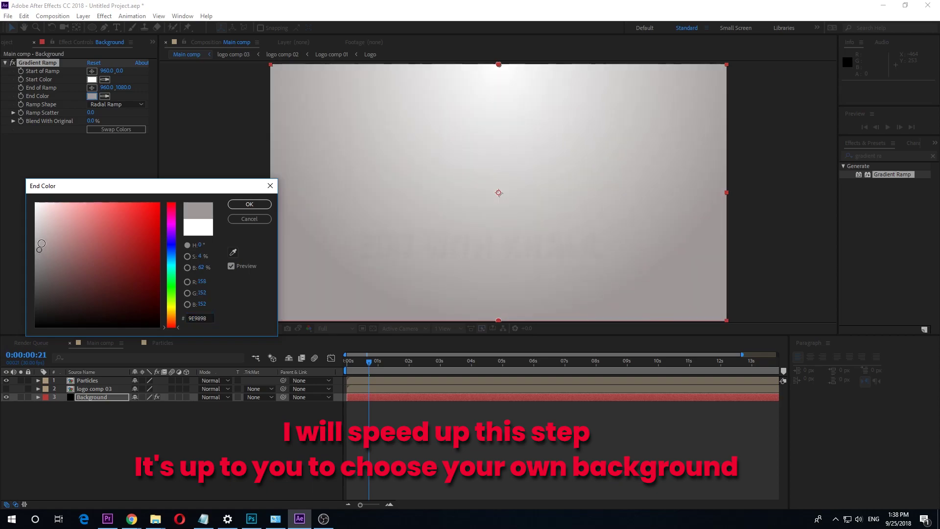
pyautogui.moveTo(40, 248); pyautogui.dragTo(38, 230)
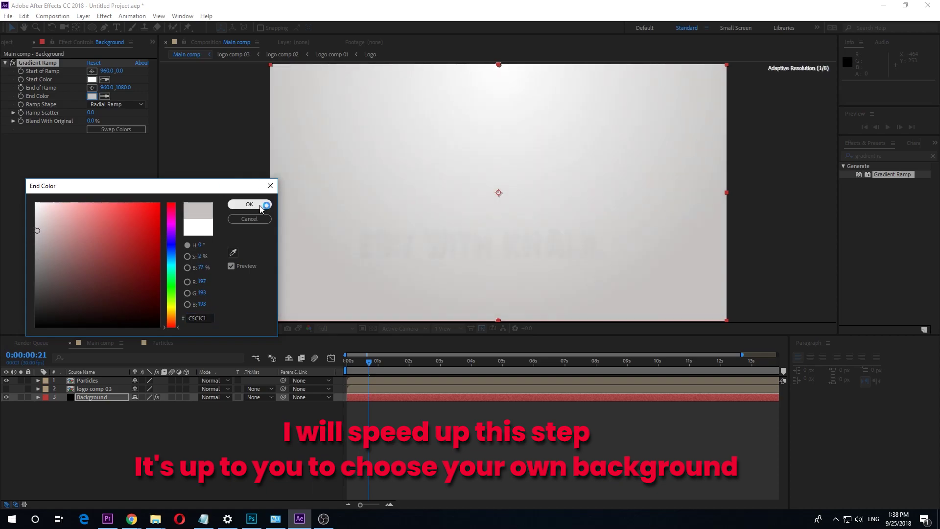
pyautogui.click(250, 204)
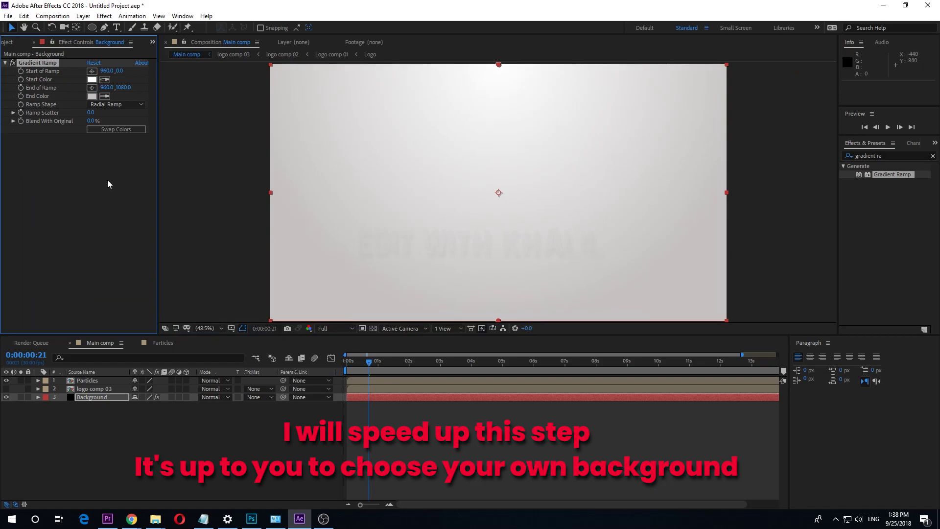
# - Add Logo comp 01 to the Main comp directly above the Background layer
pyautogui.click(12, 42)
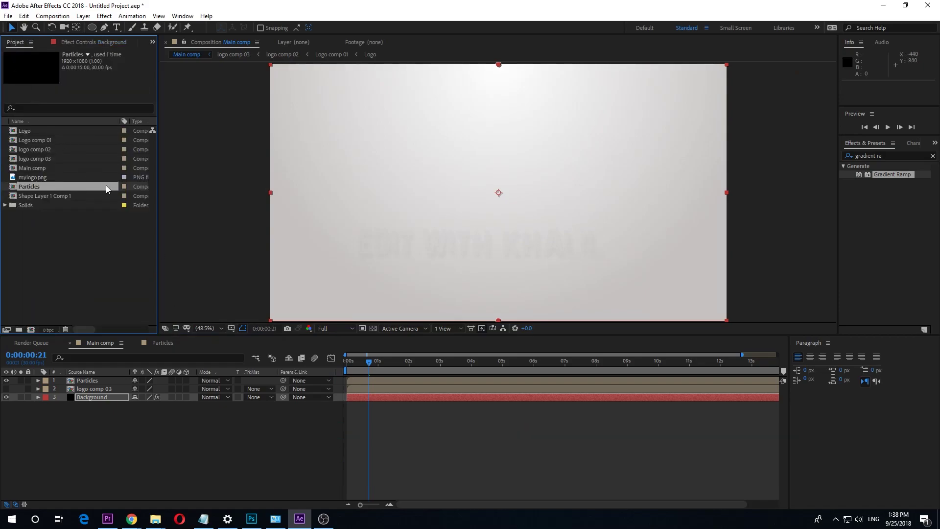
pyautogui.click(36, 141)
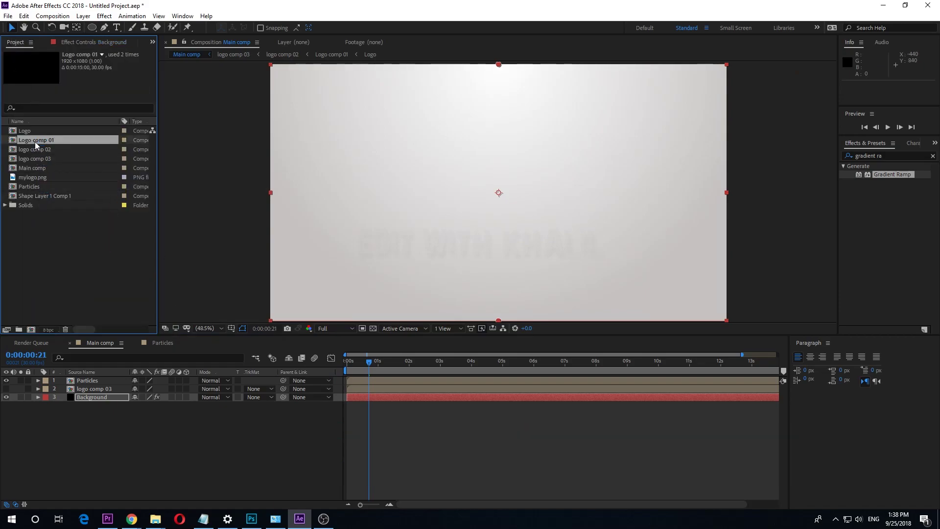
pyautogui.moveTo(40, 142); pyautogui.dragTo(103, 418)
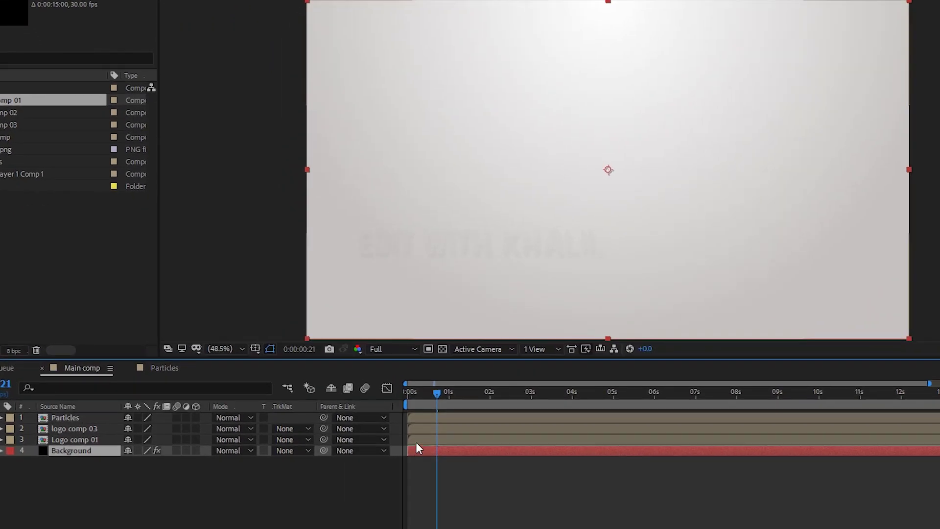
# - Delay the start of the Logo comp 01 layer by about a third of a second and move it above logo comp 03
pyautogui.moveTo(368, 361); pyautogui.dragTo(421, 366)
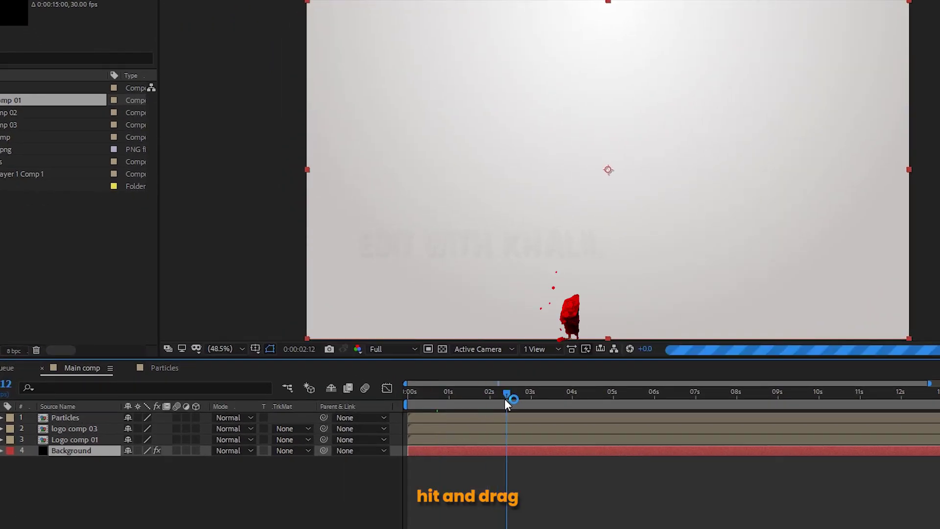
pyautogui.click(416, 441)
pyautogui.moveTo(415, 439); pyautogui.dragTo(425, 439)
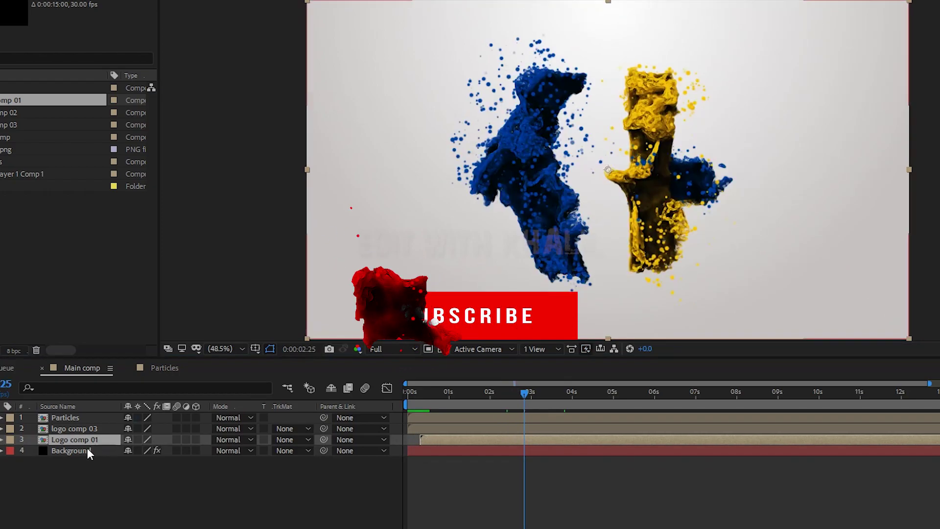
pyautogui.moveTo(87, 444); pyautogui.dragTo(87, 421)
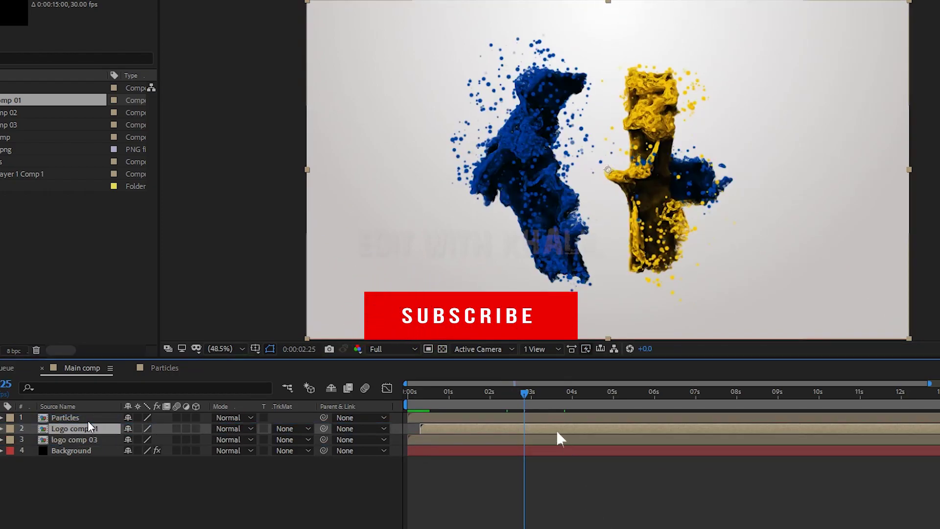
# - Pre-compose the Particles and Logo comp 01 layers together into a new composition named Final
pyautogui.keyDown('shift'); pyautogui.click(82, 419); pyautogui.keyUp('shift')
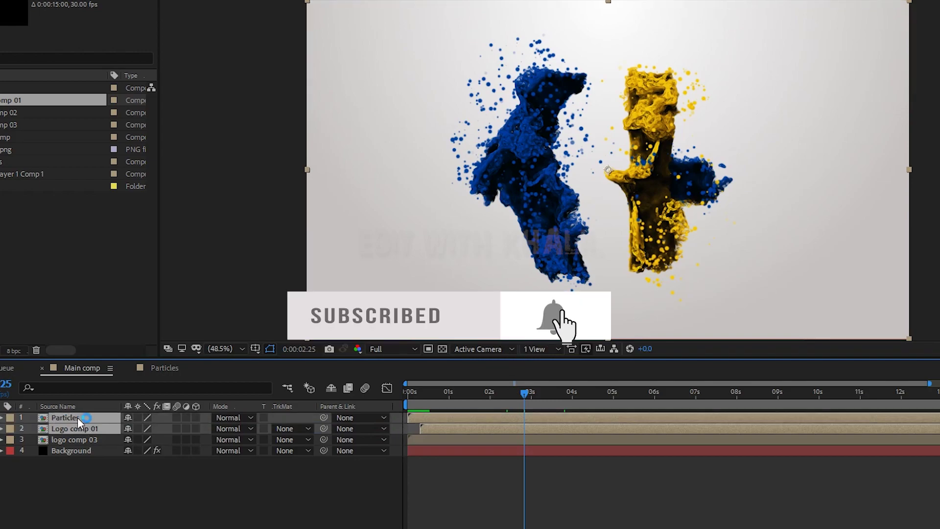
pyautogui.rightClick(78, 418)
pyautogui.click(126, 361)
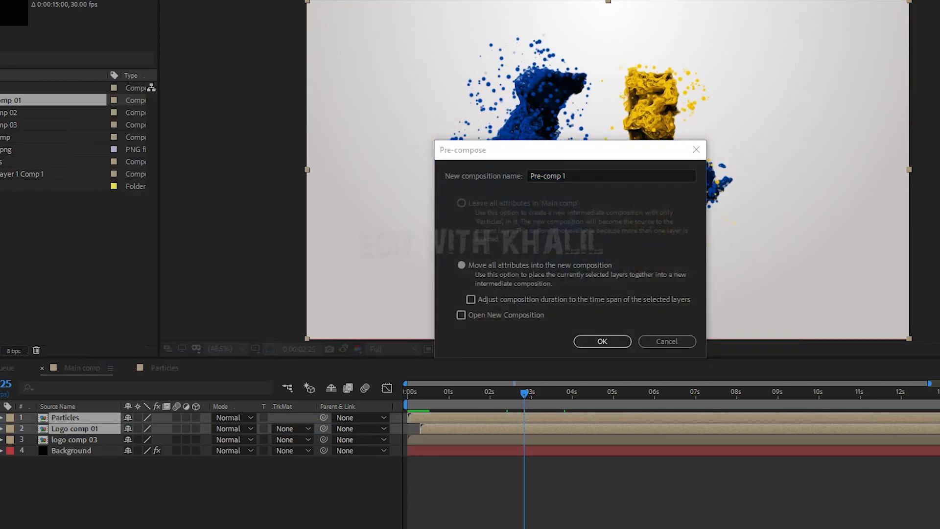
pyautogui.click(582, 176)
pyautogui.write('Fin')
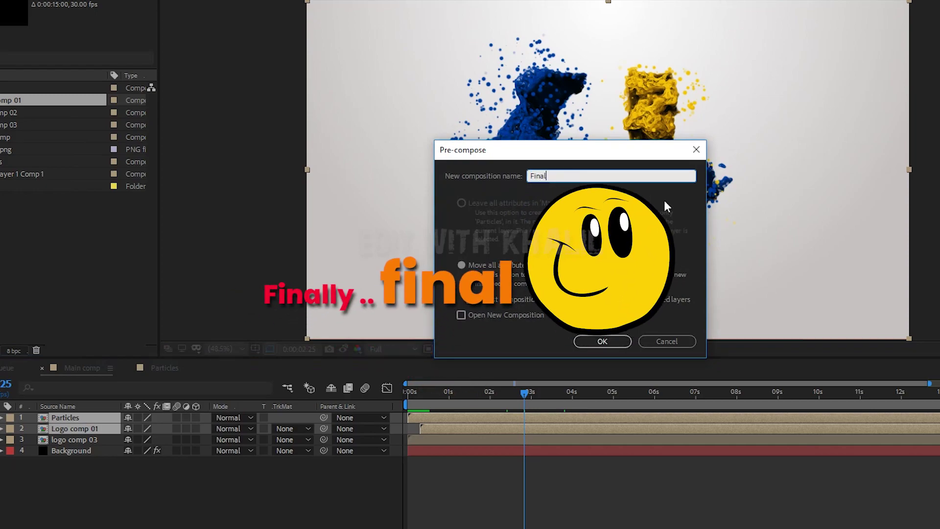
pyautogui.write('al')
pyautogui.click(618, 343)
# - Animate the Final layer's scale with keyframes from 100% at the start of the comp to 68% at 0:00:12:20
pyautogui.press('s')
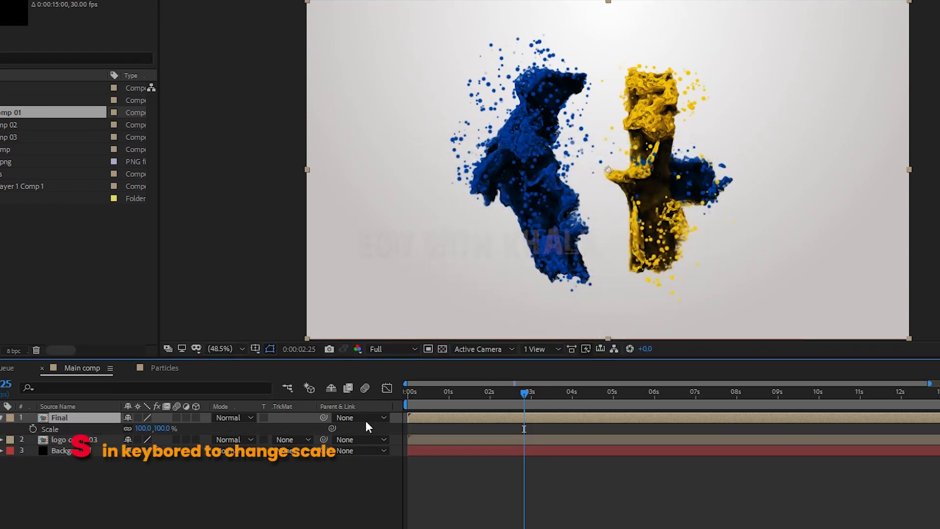
pyautogui.press('Home')
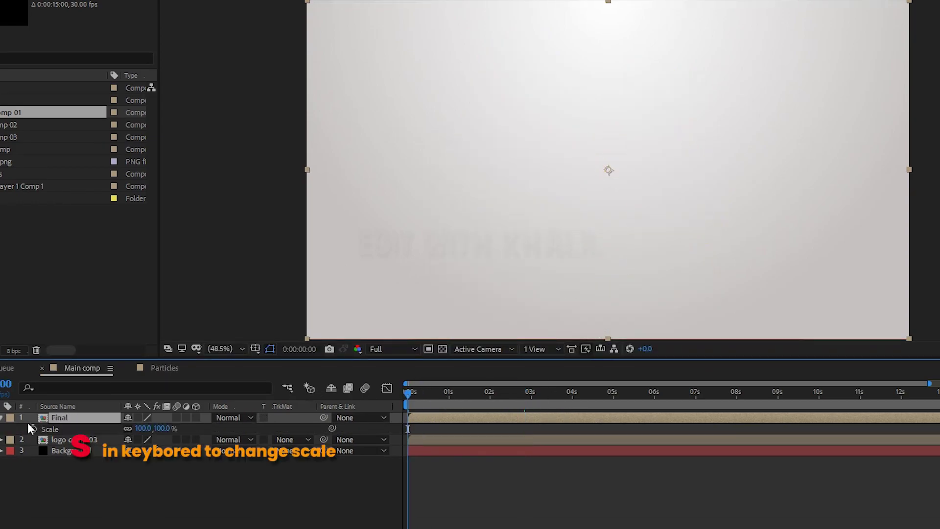
pyautogui.click(33, 428)
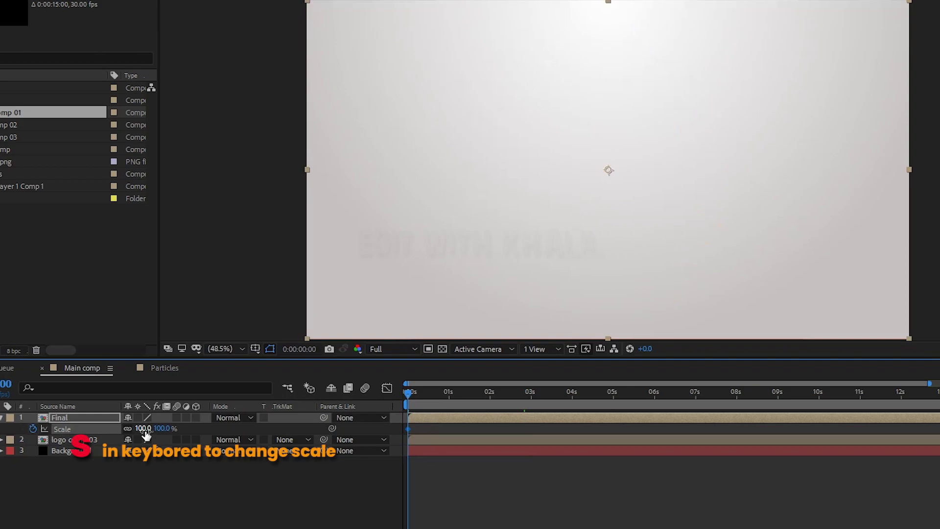
pyautogui.moveTo(434, 394); pyautogui.dragTo(926, 416)
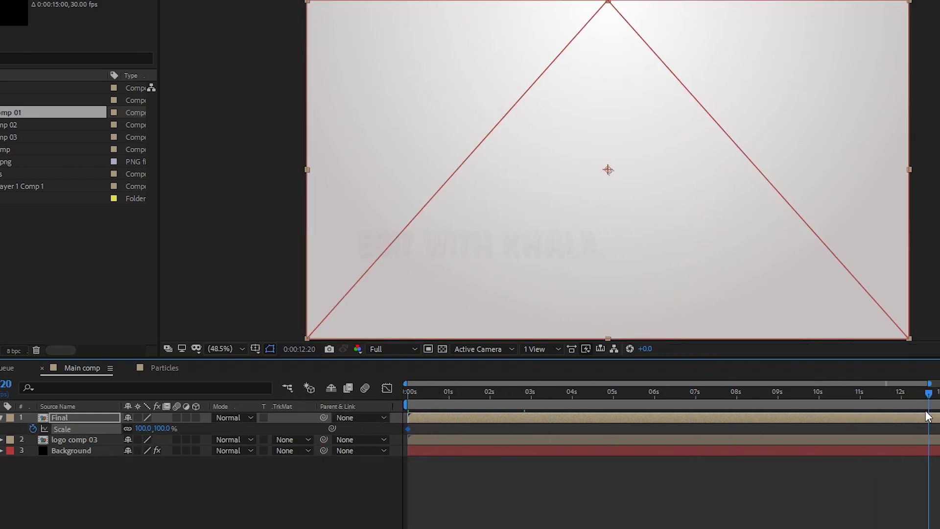
pyautogui.moveTo(144, 428); pyautogui.dragTo(137, 407)
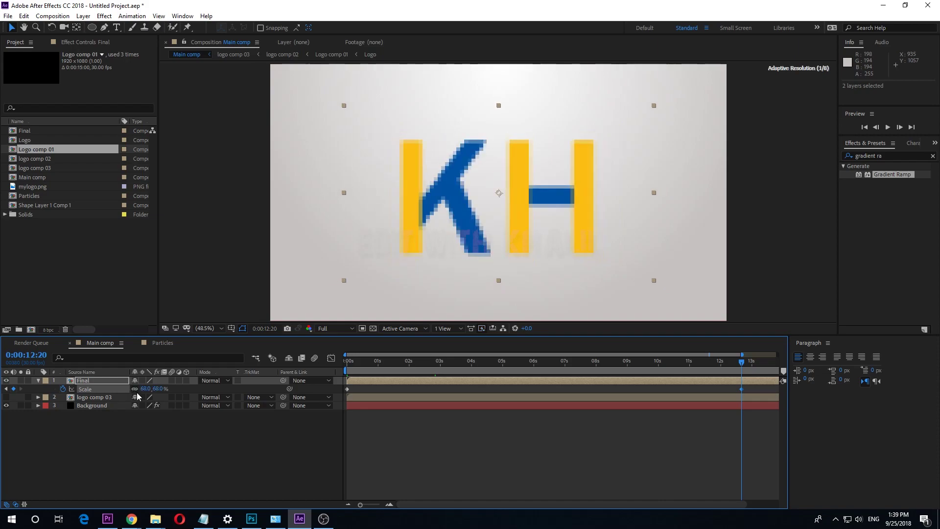
pyautogui.moveTo(442, 368); pyautogui.dragTo(74, 355)
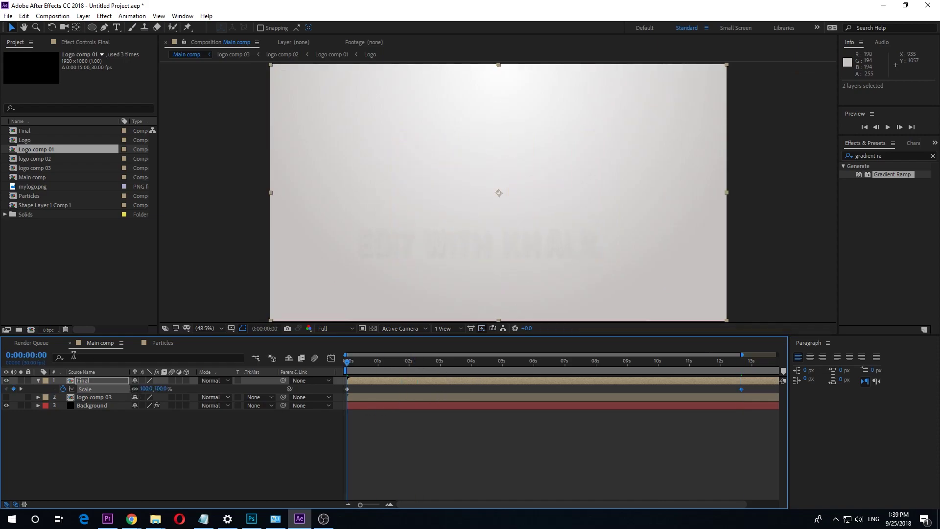